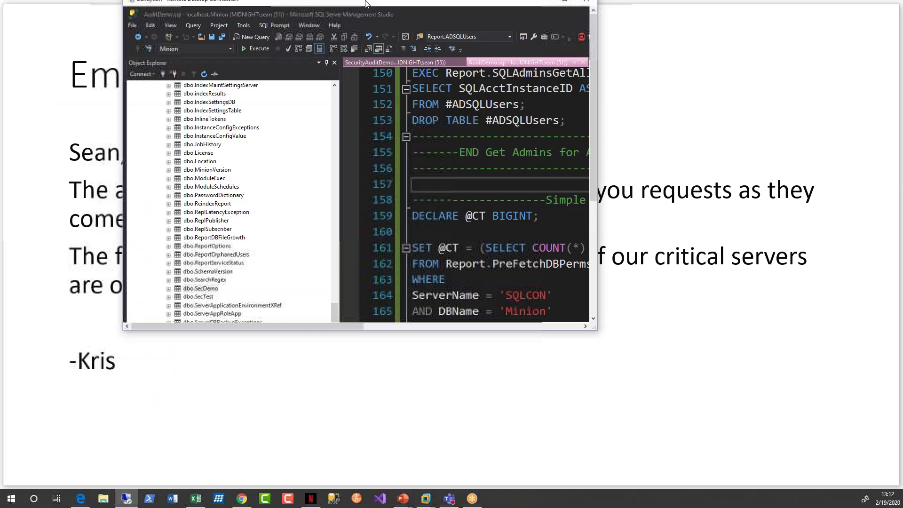
# Step: Run only the first Patch levels query, SELECT * FROM dbo.SQLVersionLevelsGet WHERE SQLBuild IS NOT NULL, and enlarge the results area
pyautogui.scroll(5, 488, 294)
pyautogui.scroll(17, 488, 294)
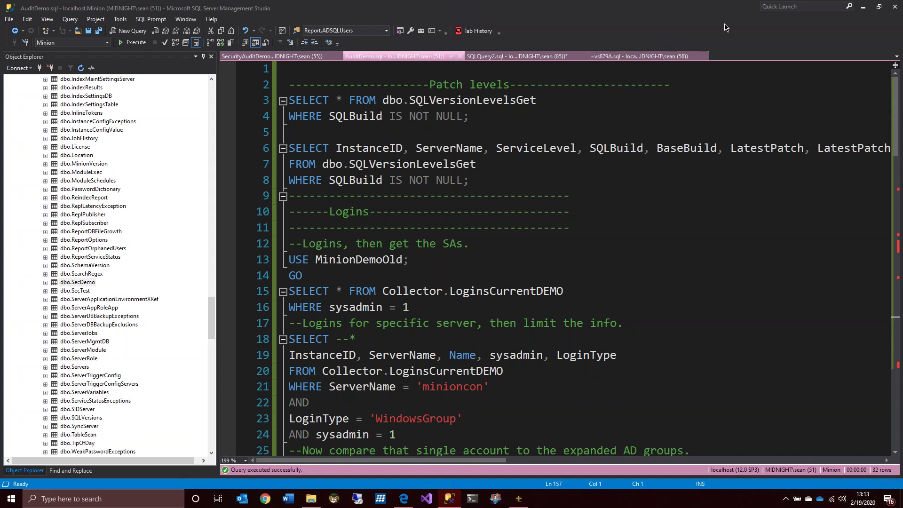
pyautogui.click(501, 121)
pyautogui.hotkey('shift', 'Up')
pyautogui.hotkey('shift', 'Home')
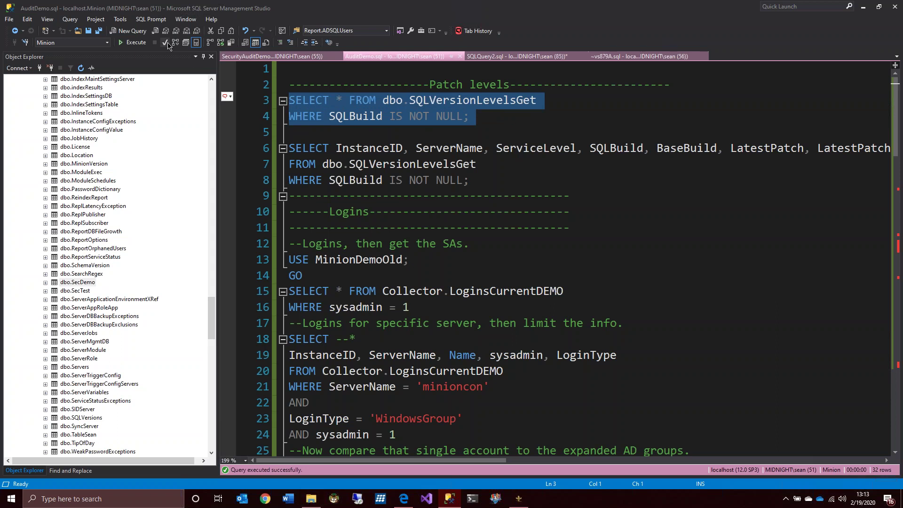
pyautogui.click(126, 43)
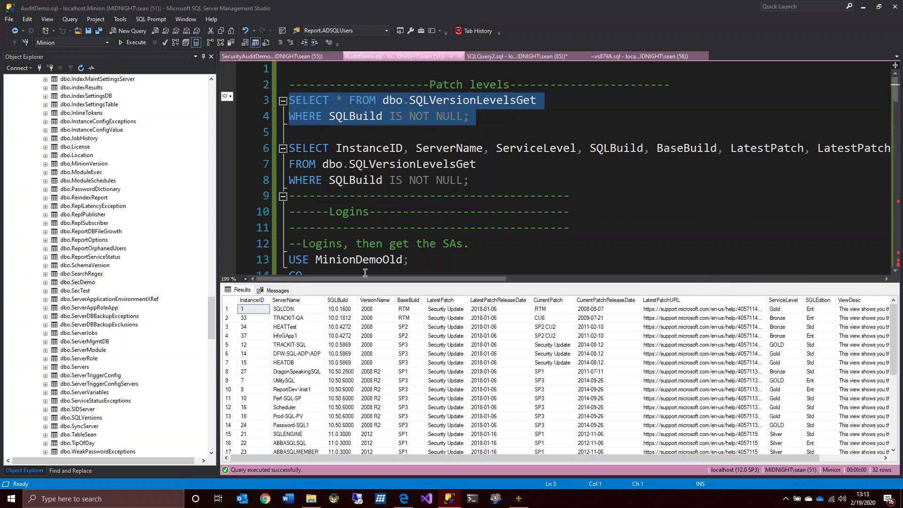
pyautogui.moveTo(350, 284); pyautogui.dragTo(348, 178)
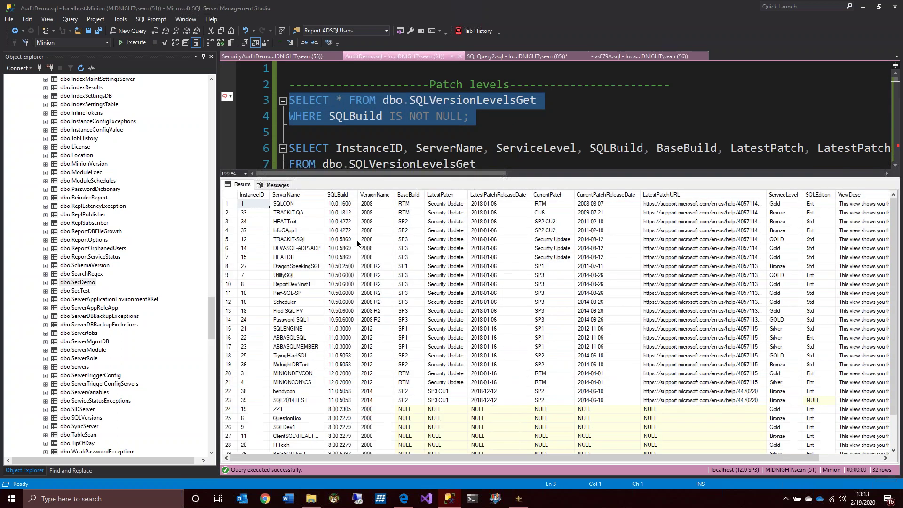
# Step: Examine the SQLCON row's version, latest and current patch, release dates and patch URL, plus the ServiceLevel column
pyautogui.click(280, 207)
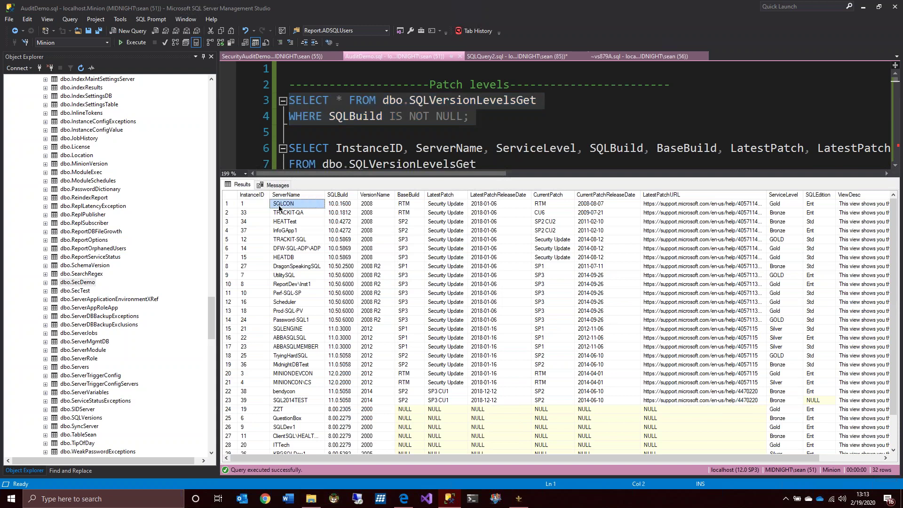
pyautogui.click(420, 203)
pyautogui.press('Left')
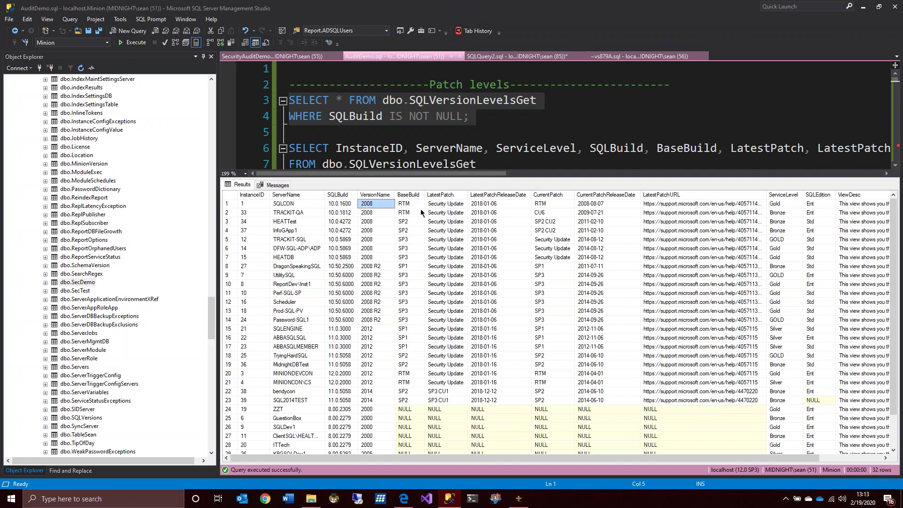
pyautogui.click(466, 206)
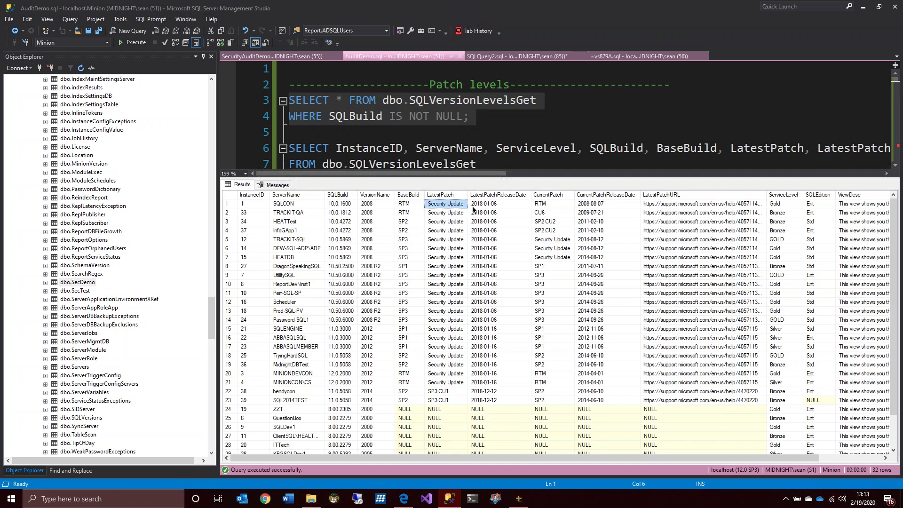
pyautogui.click(509, 202)
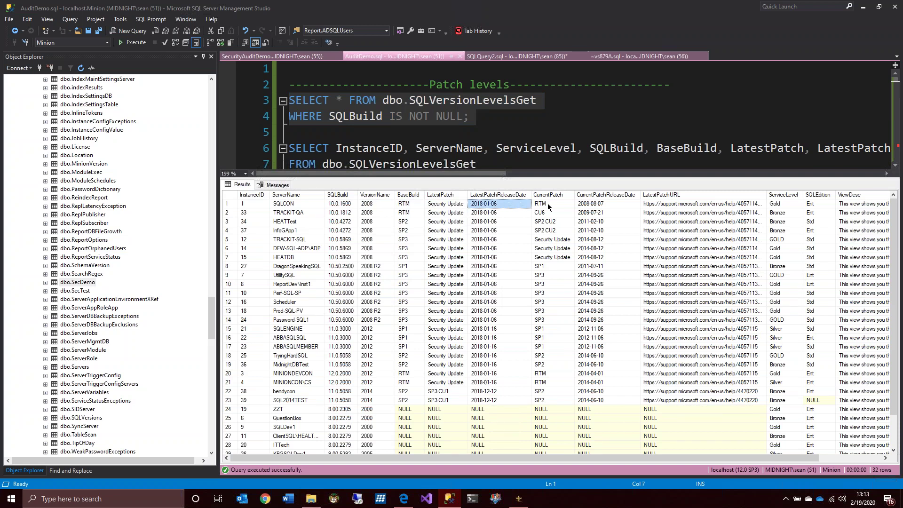
pyautogui.click(548, 203)
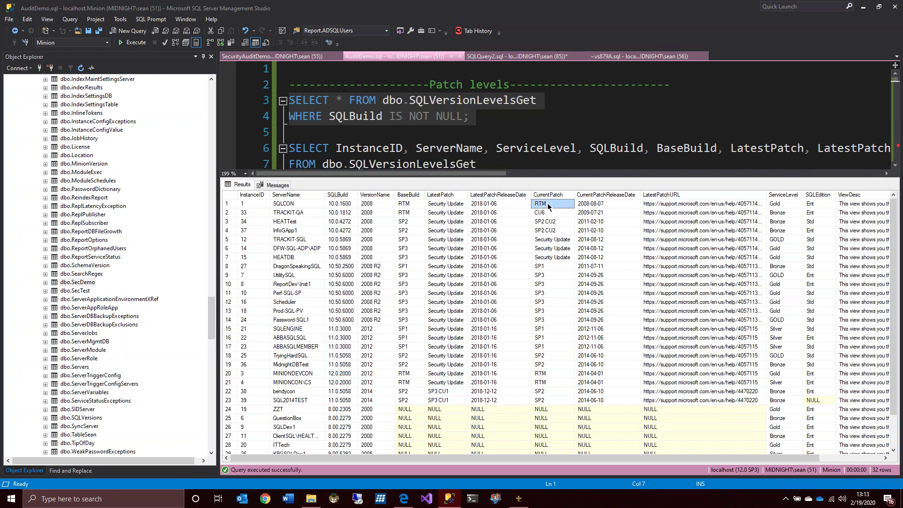
pyautogui.click(603, 204)
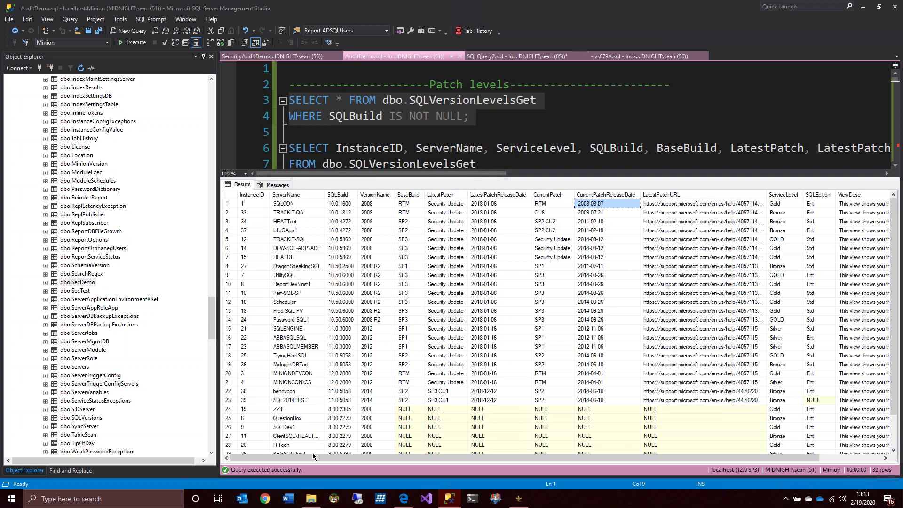
pyautogui.moveTo(313, 459); pyautogui.dragTo(537, 401)
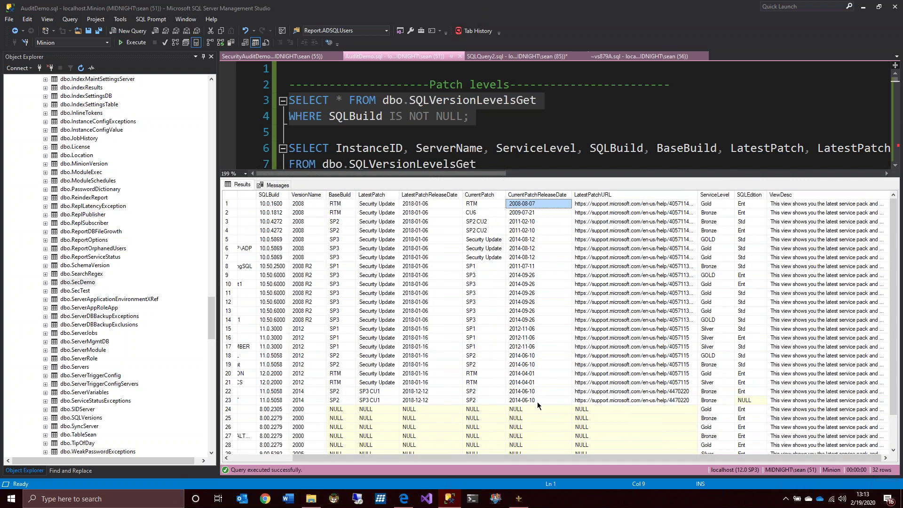
pyautogui.click(619, 204)
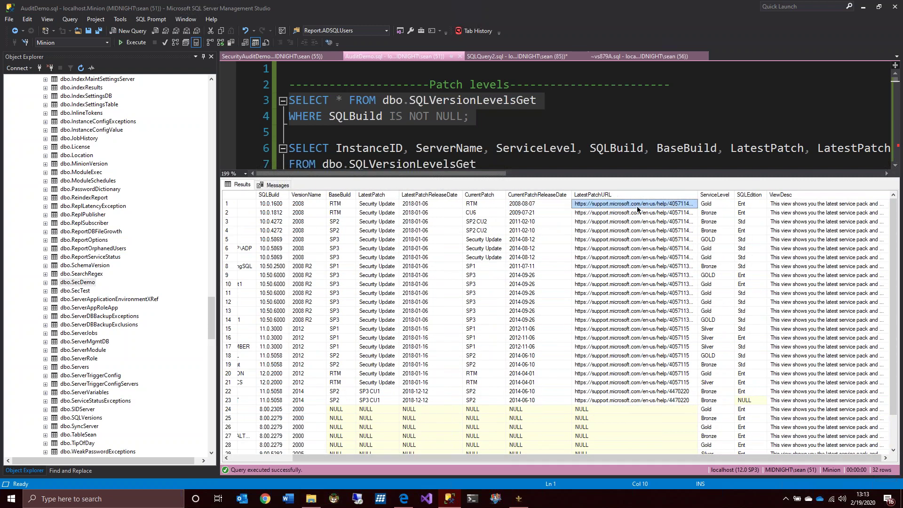
pyautogui.click(714, 197)
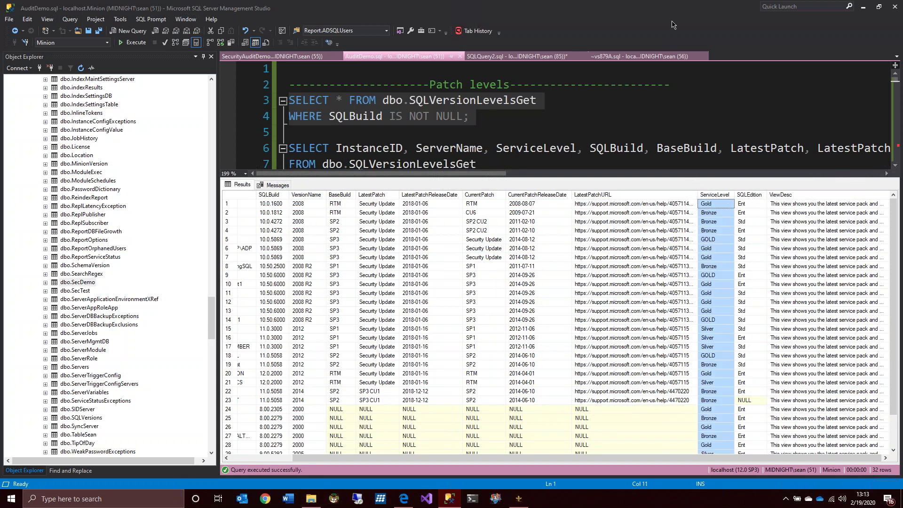
pyautogui.click(590, 133)
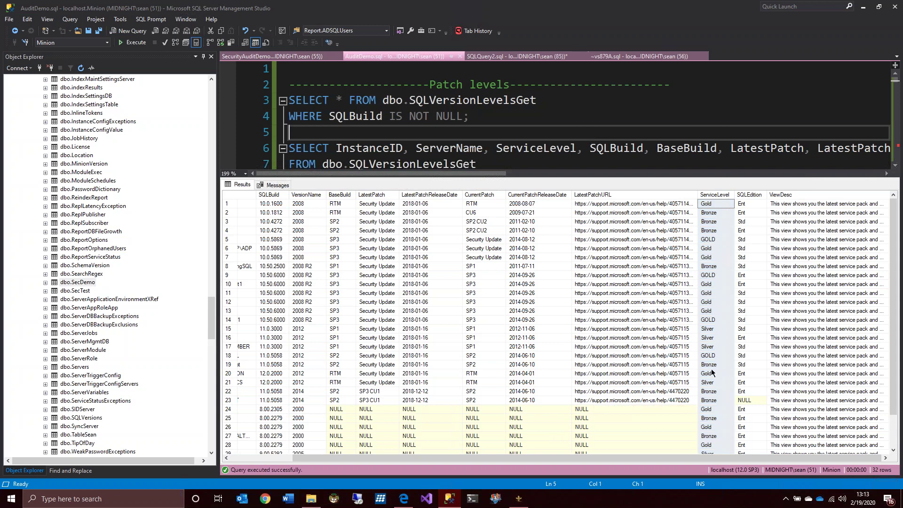
pyautogui.moveTo(648, 458); pyautogui.dragTo(503, 460)
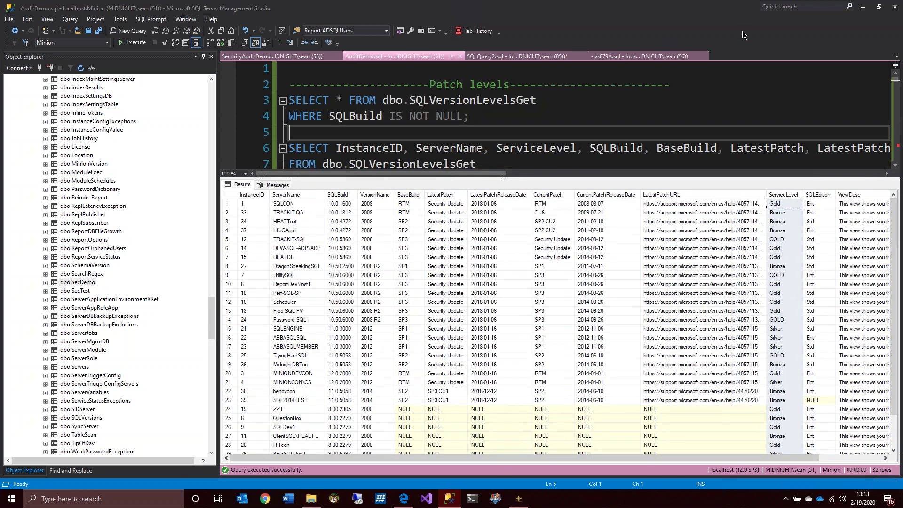
# Step: Examine the result rows with NULL patch data and check their VersionName, starting with server ZZT
pyautogui.click(486, 116)
pyautogui.scroll(-1, 486, 116)
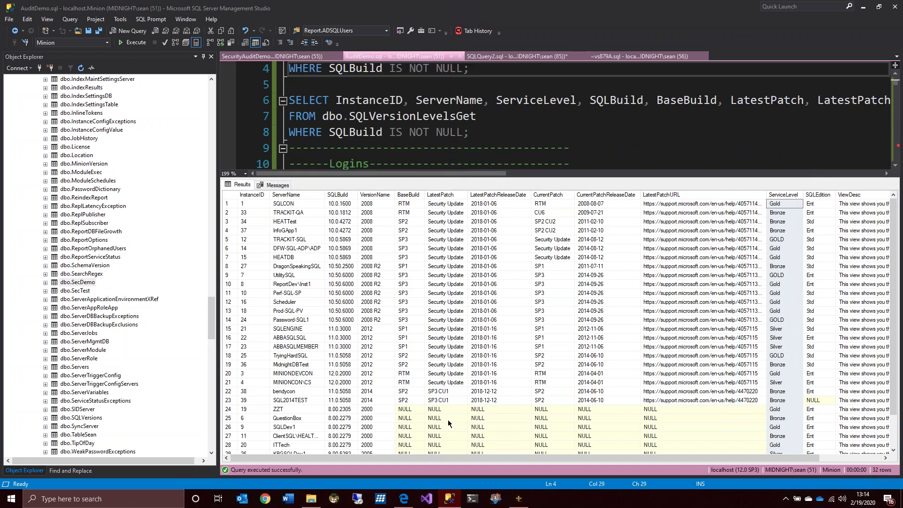
pyautogui.click(410, 409)
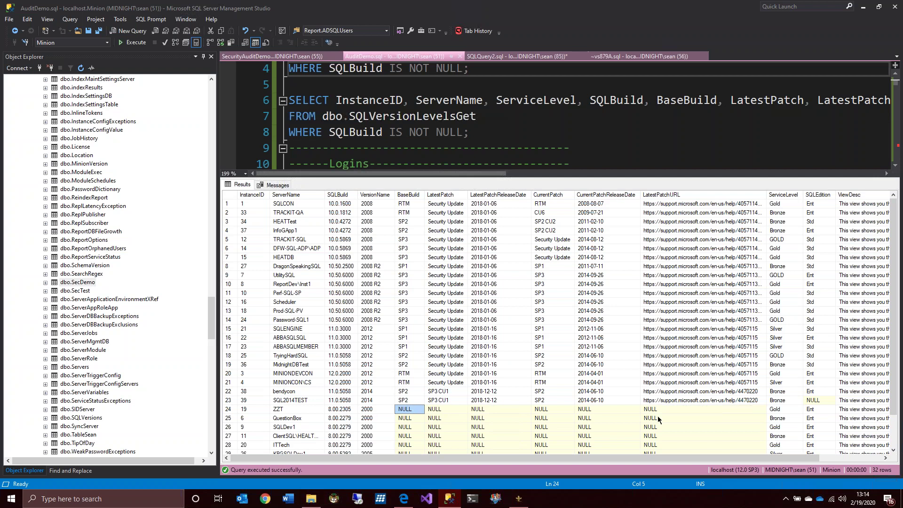
pyautogui.scroll(-2, 517, 401)
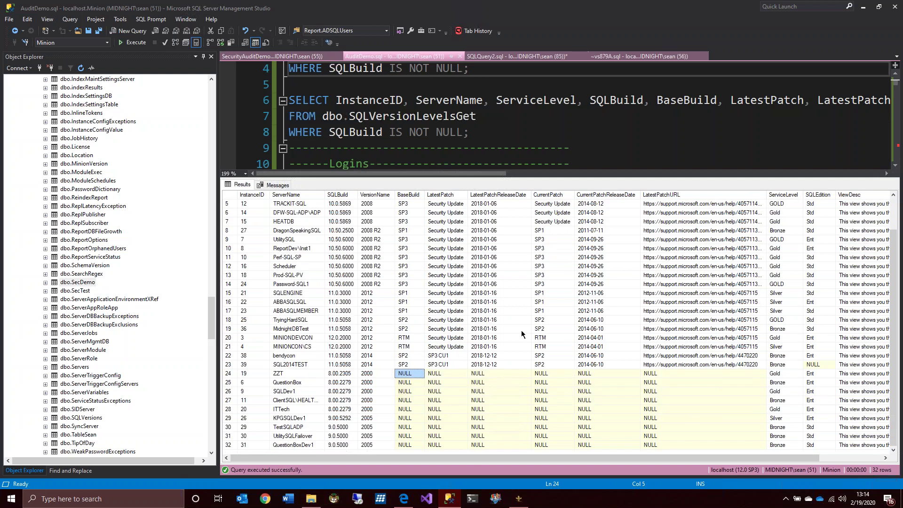
pyautogui.click(376, 373)
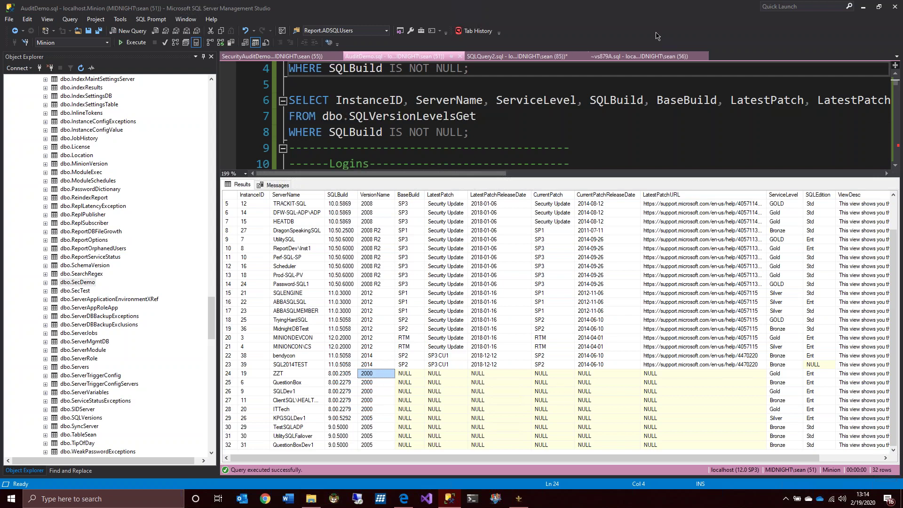
# Step: Run only the second Patch levels query with the DATEDIFF column, and check MonthsBehind for SQLCON and SQL2014TEST
pyautogui.click(496, 136)
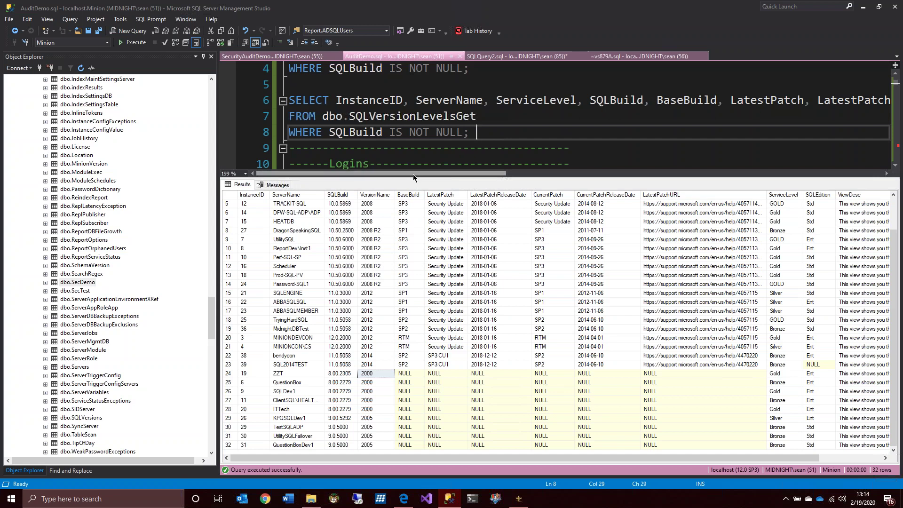
pyautogui.moveTo(413, 172); pyautogui.dragTo(717, 187)
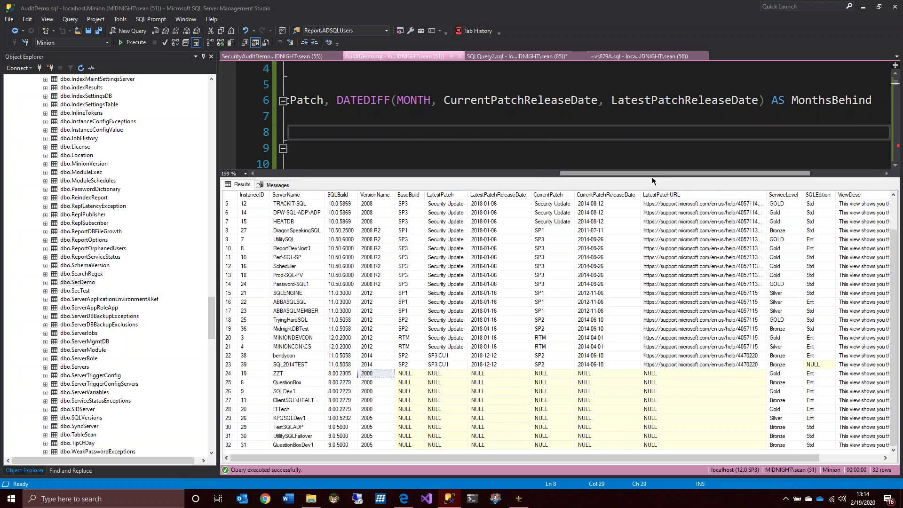
pyautogui.moveTo(652, 172); pyautogui.dragTo(347, 174)
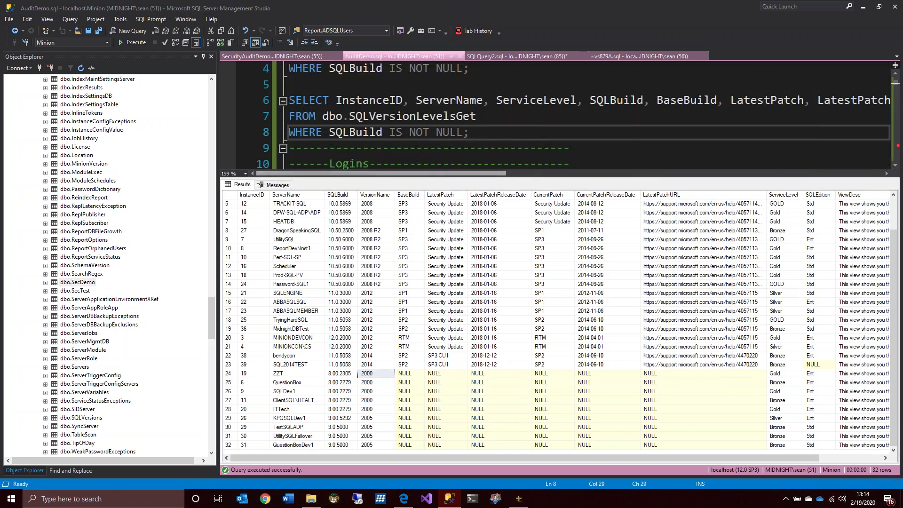
pyautogui.moveTo(514, 134); pyautogui.dragTo(266, 100)
pyautogui.click(137, 45)
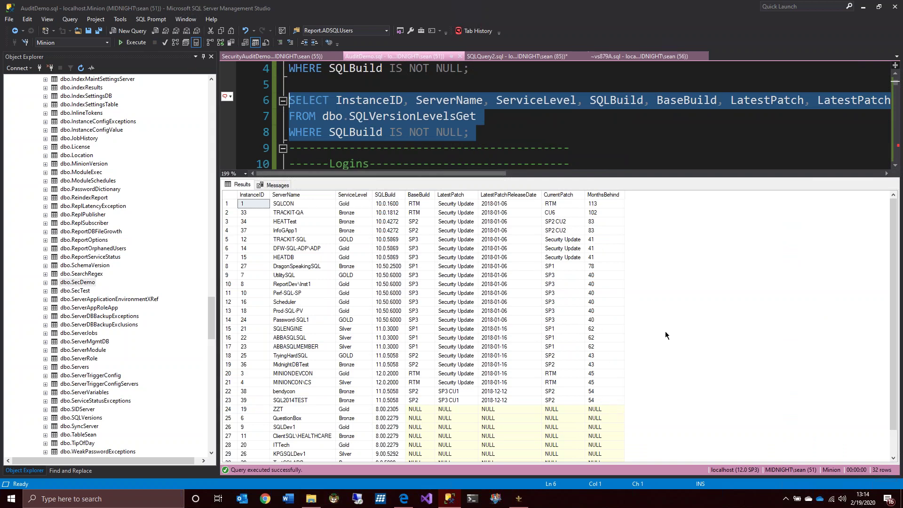
pyautogui.click(592, 204)
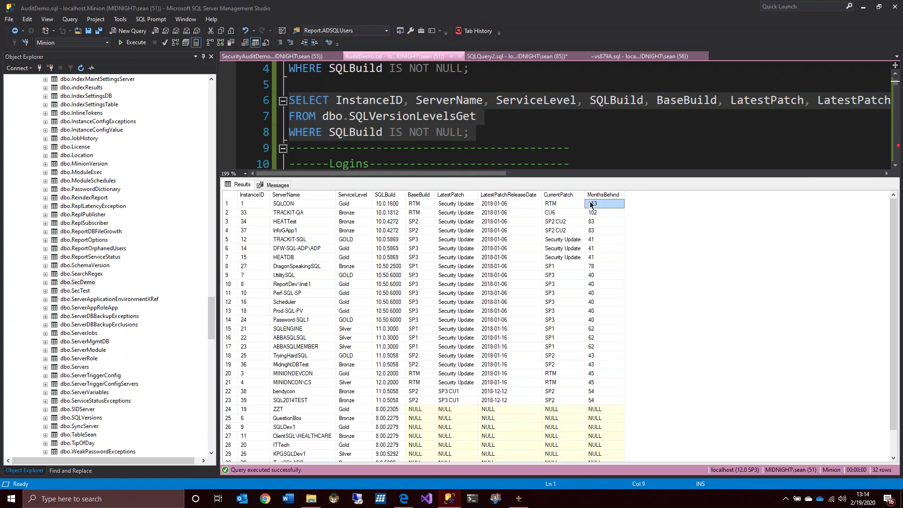
pyautogui.click(600, 400)
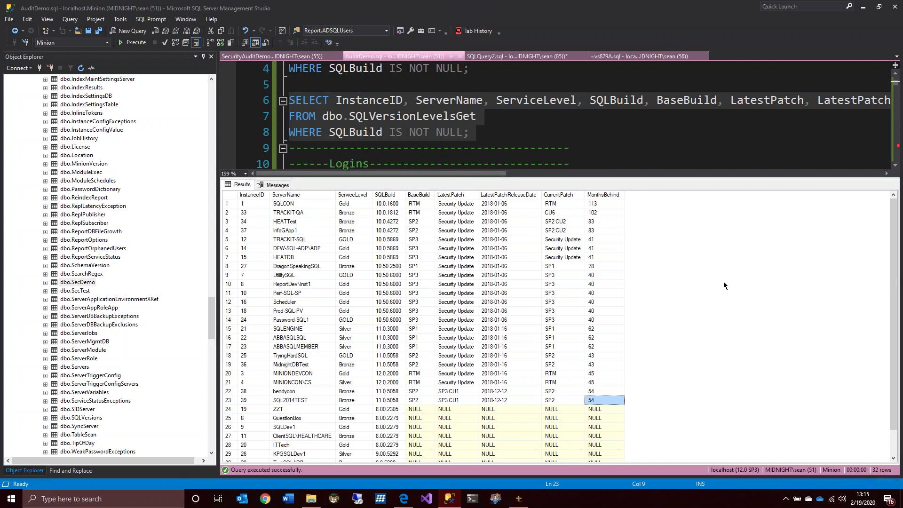
pyautogui.click(228, 198)
pyautogui.rightClick(274, 225)
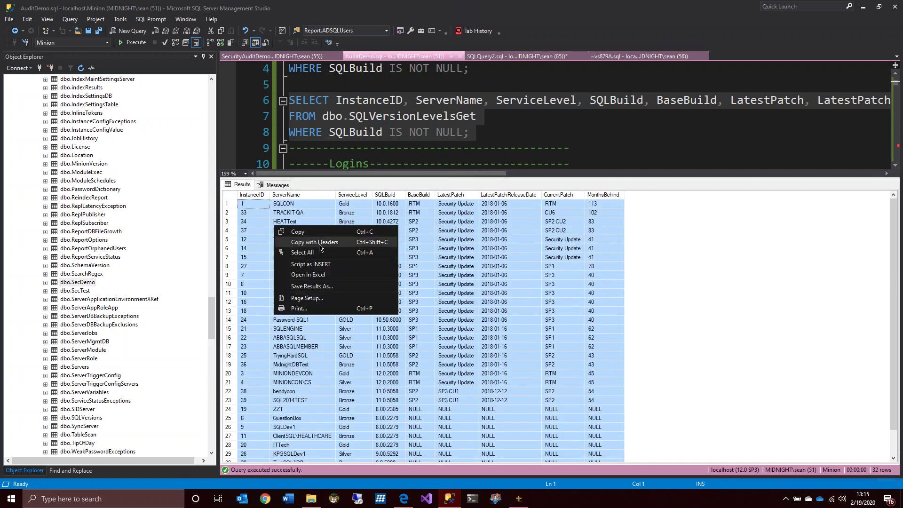
pyautogui.click(734, 294)
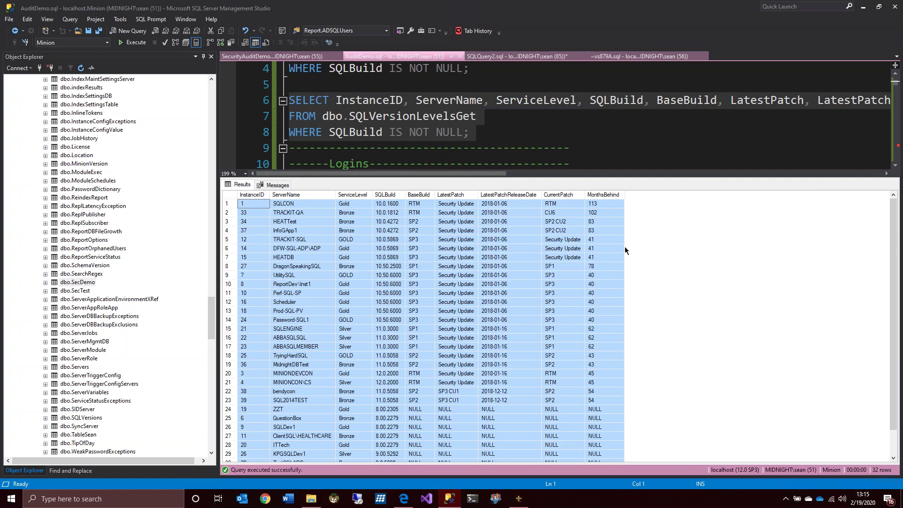
pyautogui.click(524, 259)
pyautogui.click(524, 267)
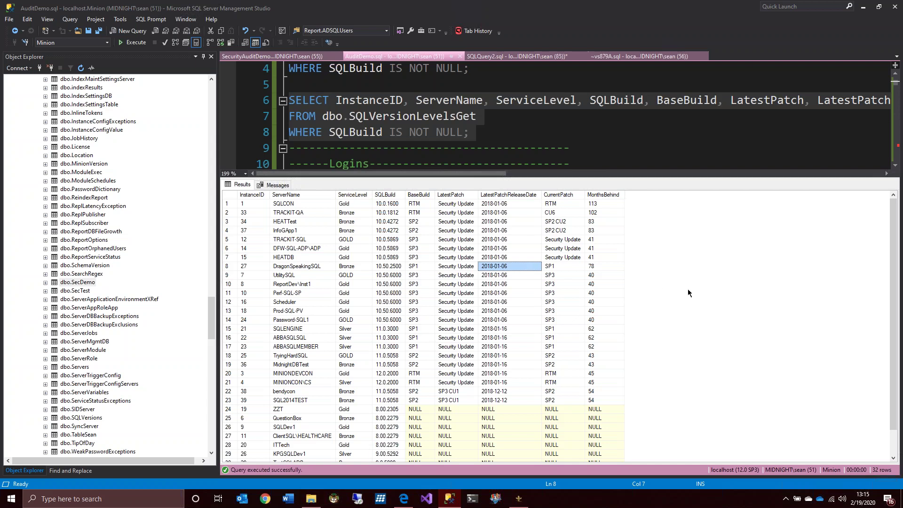
pyautogui.click(487, 132)
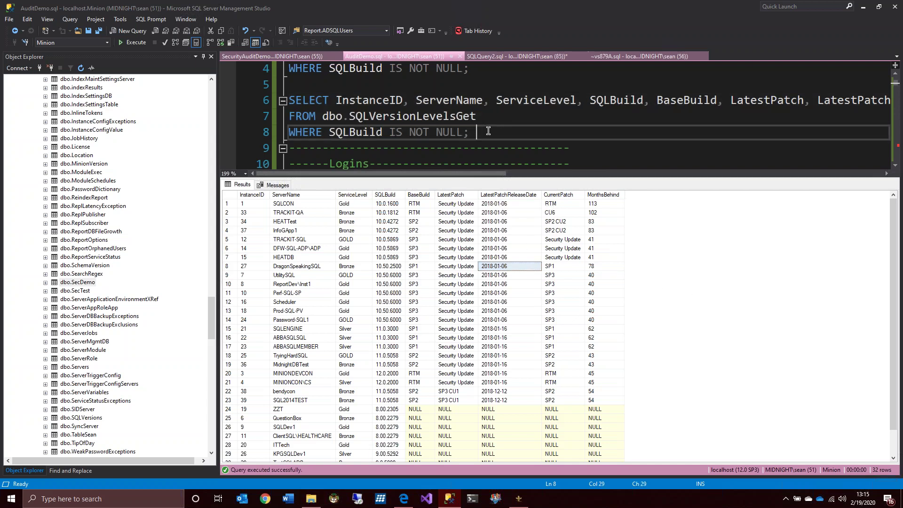
# Step: Copy the entire patch-level result grid together with its column headers
pyautogui.click(231, 197)
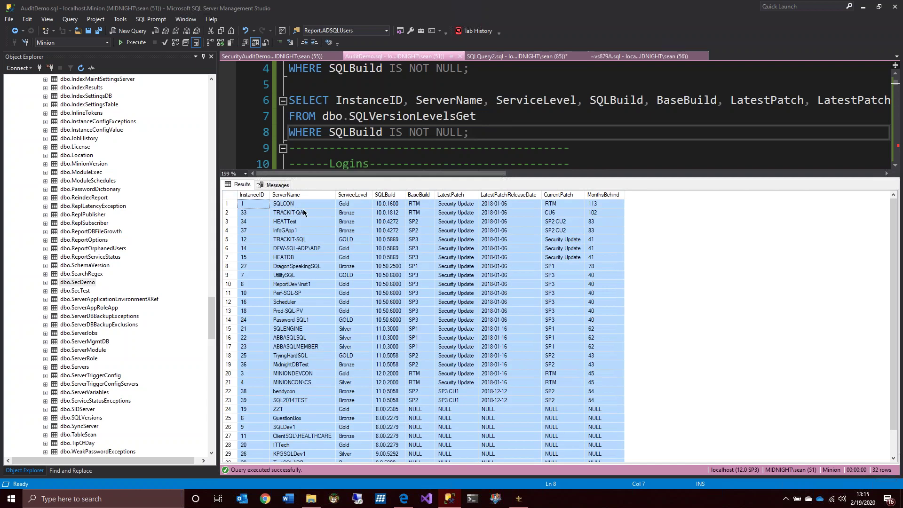
pyautogui.rightClick(303, 209)
pyautogui.click(322, 226)
pyautogui.click(567, 356)
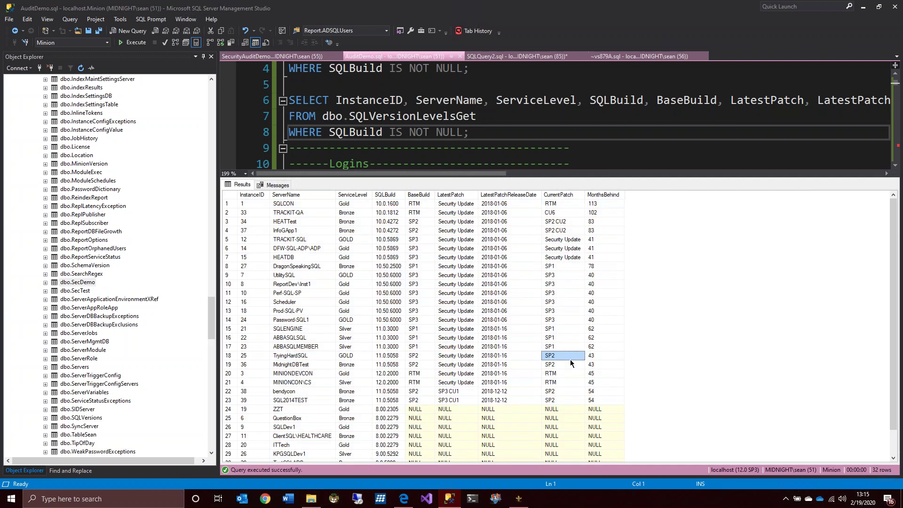
# Step: Minimize the bendycon remote desktop session and advance the slideshow to the "Email #2 from boss" slide
pyautogui.moveTo(567, 3)
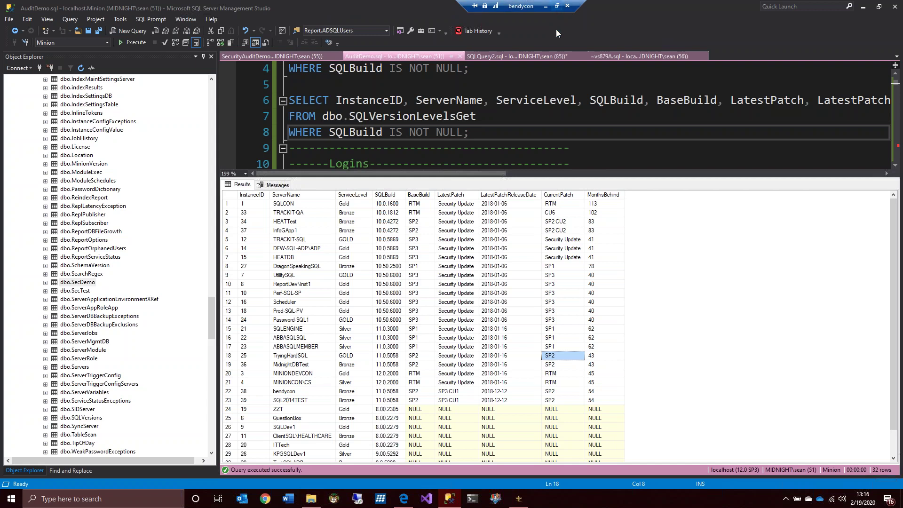
pyautogui.click(557, 6)
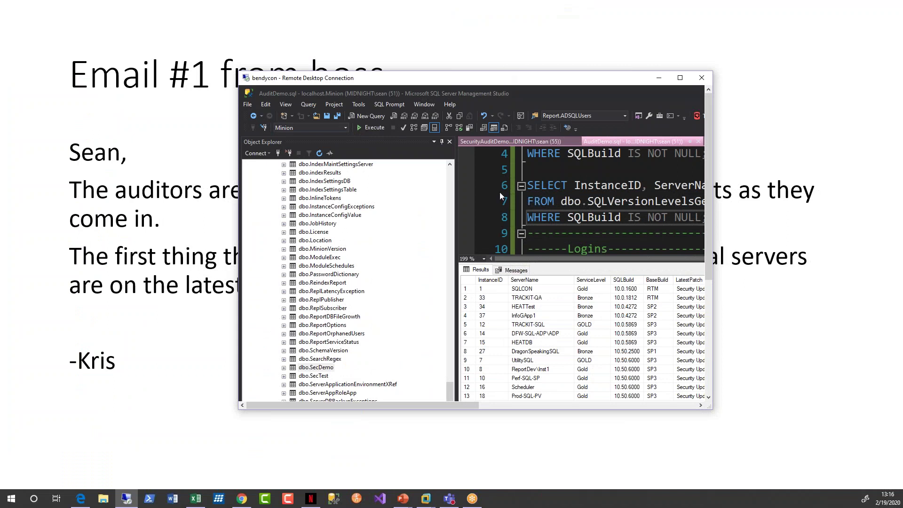
pyautogui.click(658, 77)
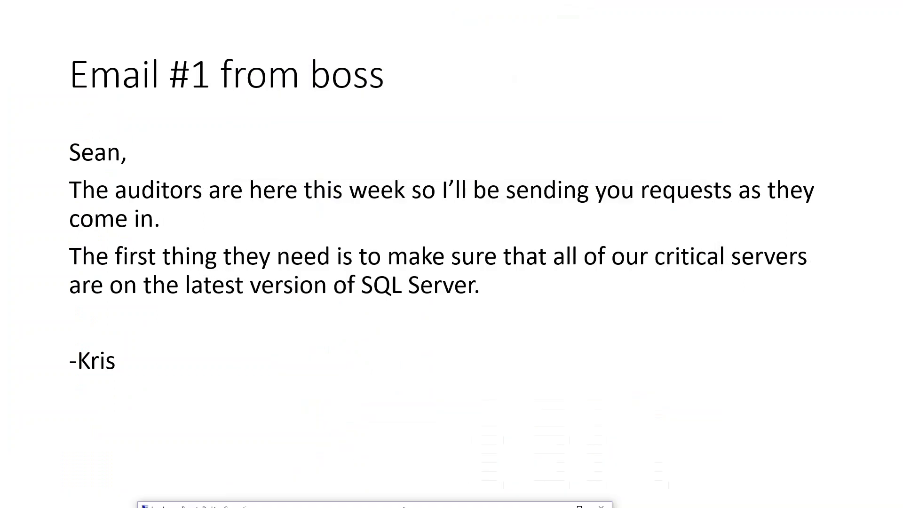
pyautogui.click(326, 280)
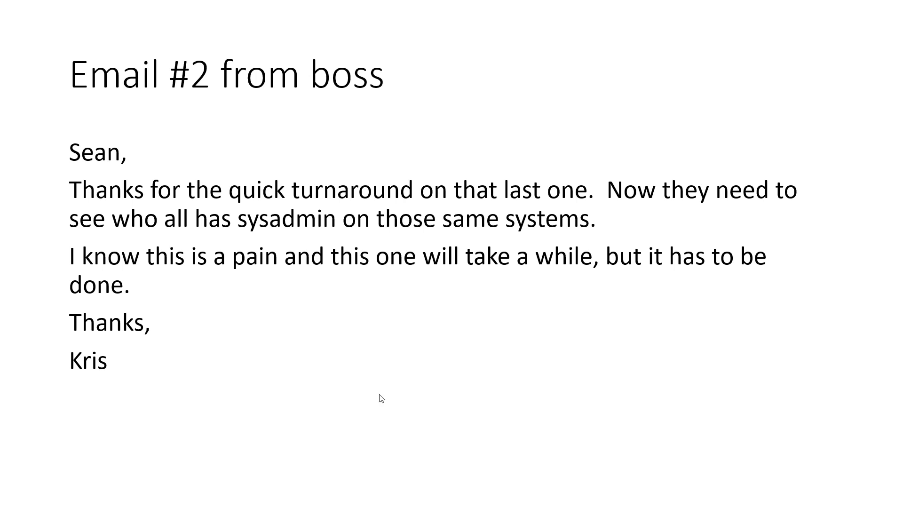
# Step: Switch back to the bendycon session and run only the USE MinionDemoOld and GO lines in the Logins section
pyautogui.hotkey('alt', 'Tab')
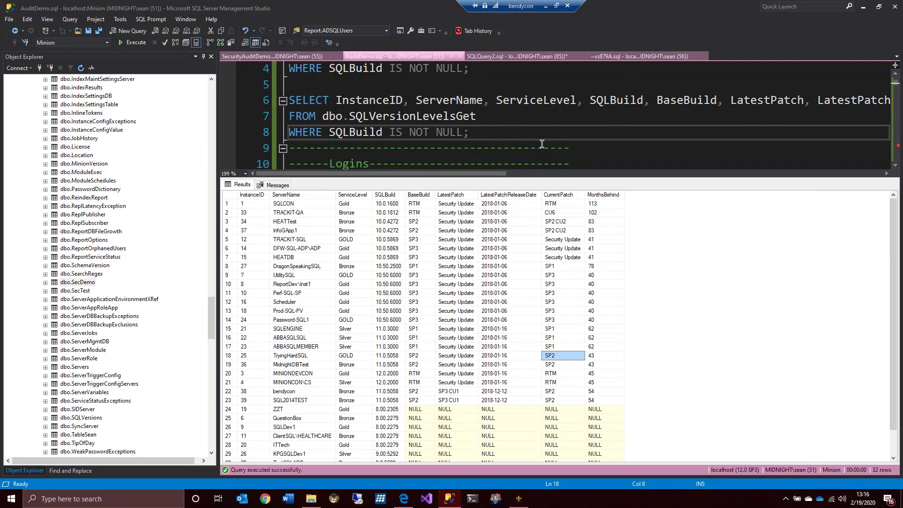
pyautogui.click(542, 144)
pyautogui.hotkey('ctrl', 'r')
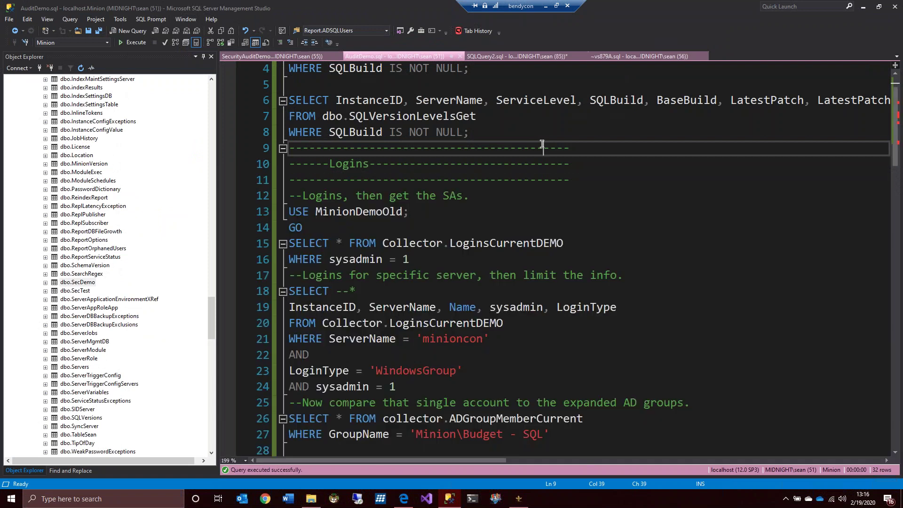
pyautogui.click(514, 221)
pyautogui.click(512, 206)
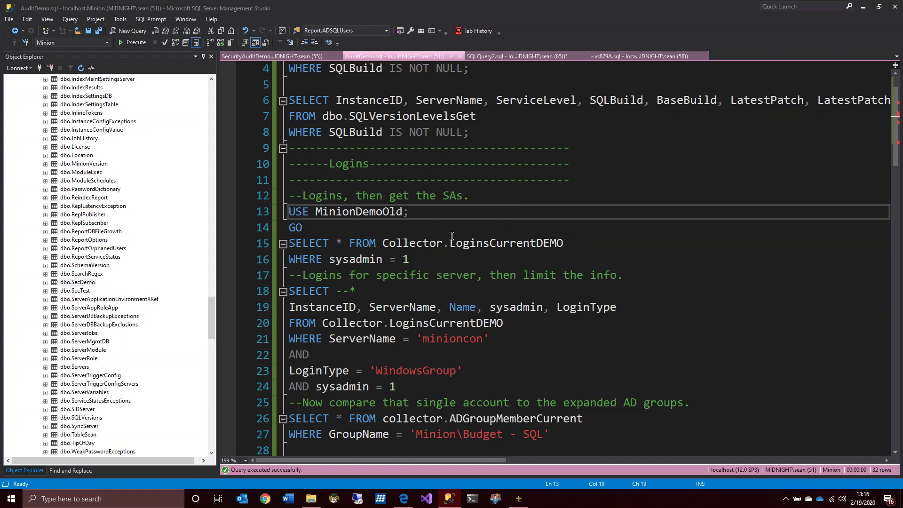
pyautogui.moveTo(304, 228); pyautogui.dragTo(289, 213)
pyautogui.click(133, 42)
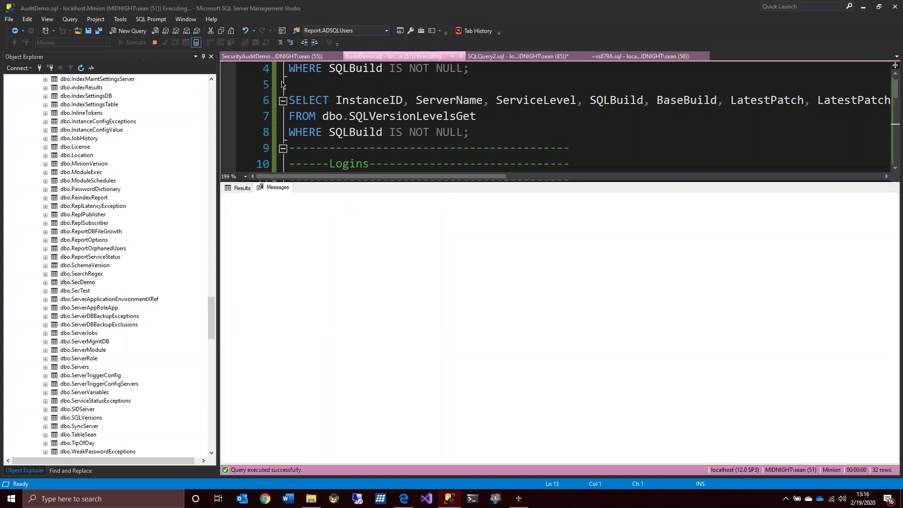
pyautogui.hotkey('ctrl', 'r')
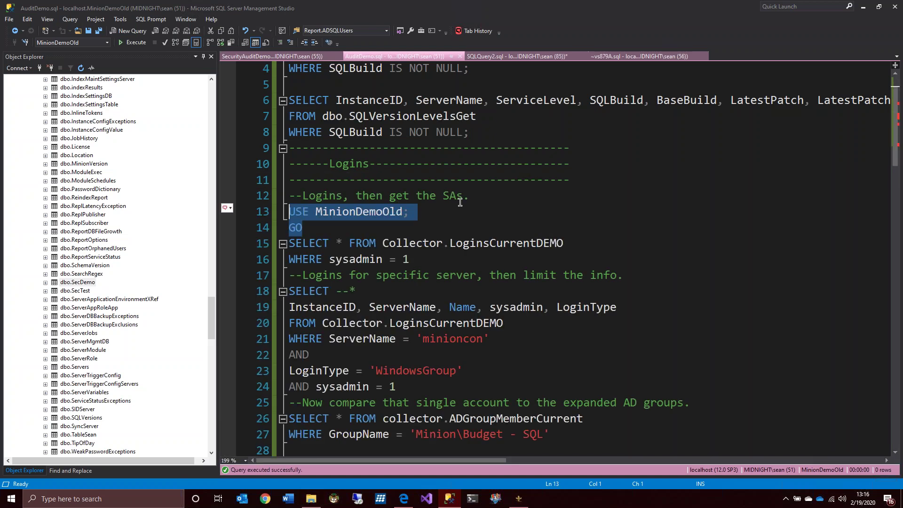
# Step: Run the Collector.LoginsCurrentDEMO query for logins with sysadmin = 1, including the USE MinionDemoOld lines, then hide the results
pyautogui.click(442, 231)
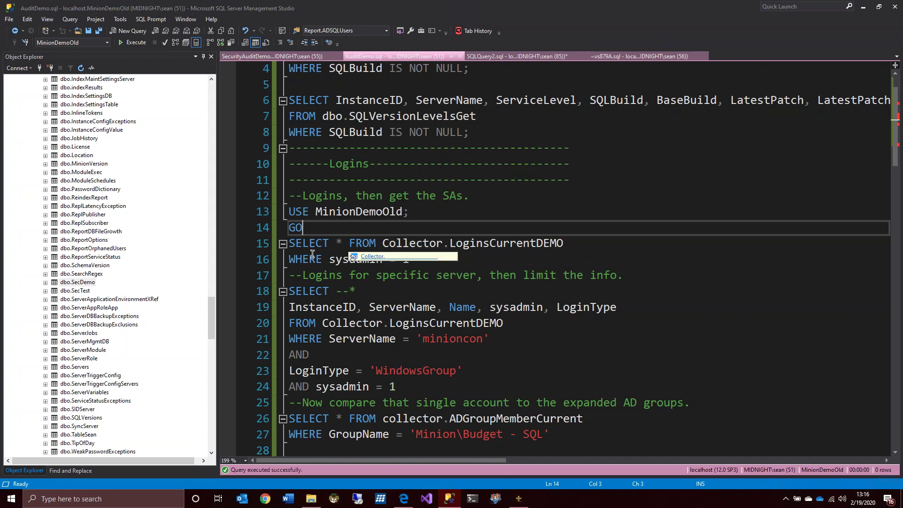
pyautogui.moveTo(441, 258); pyautogui.dragTo(289, 211)
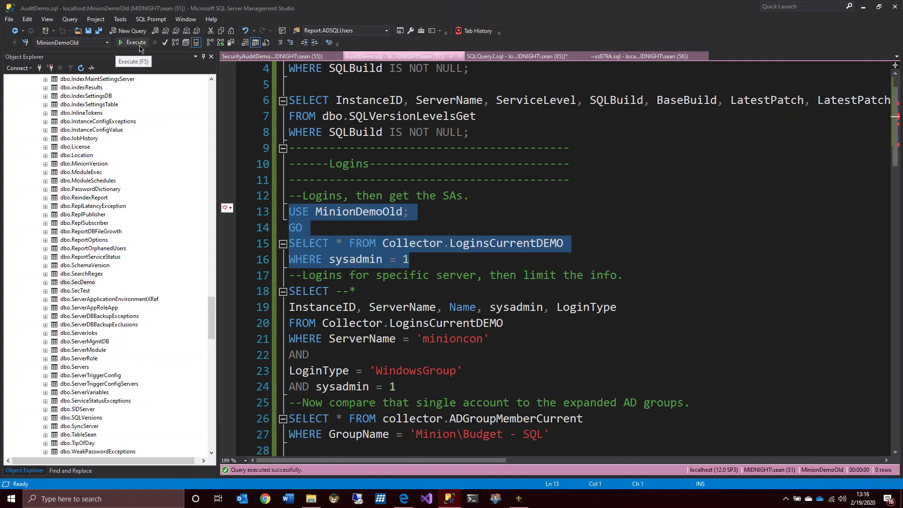
pyautogui.click(136, 42)
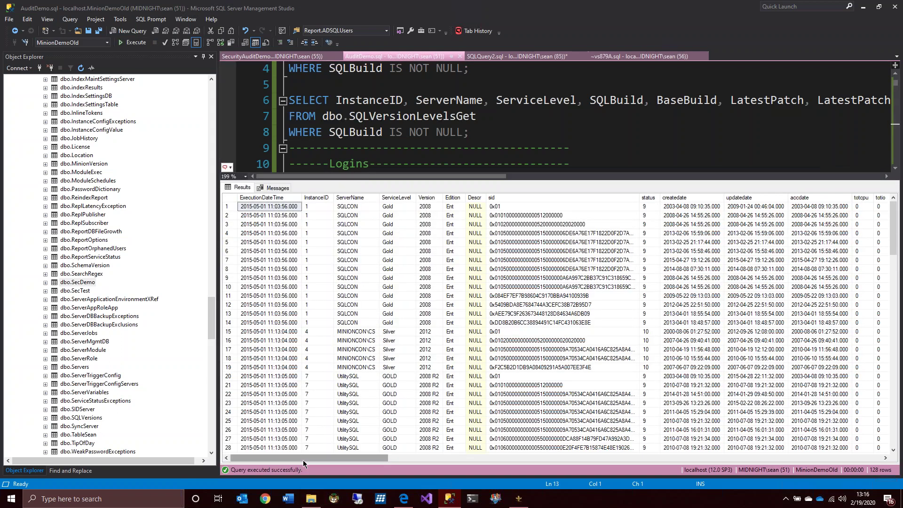
pyautogui.moveTo(304, 458); pyautogui.dragTo(263, 459)
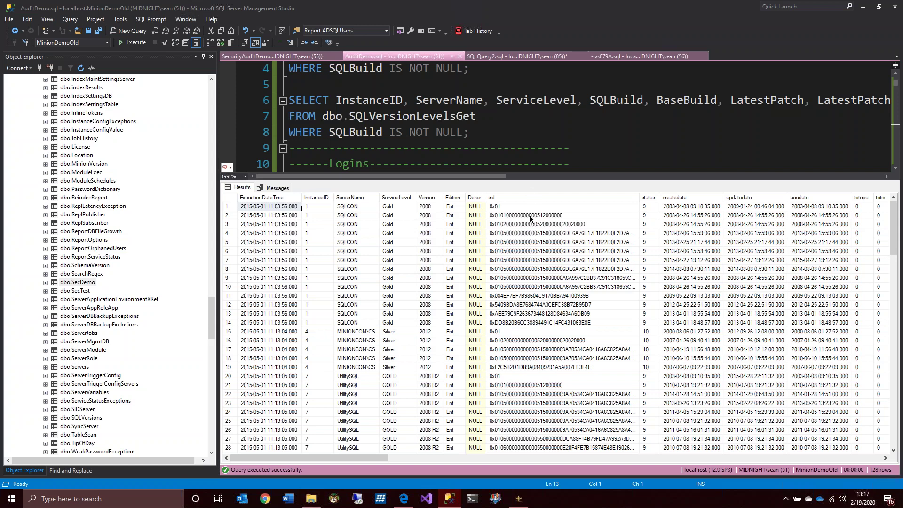
pyautogui.click(347, 339)
pyautogui.hotkey('ctrl', 'r')
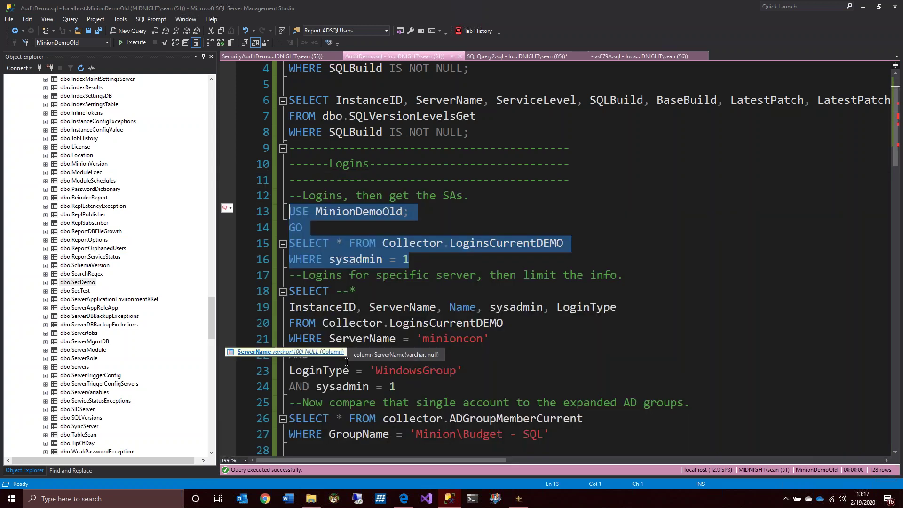
pyautogui.click(400, 293)
pyautogui.scroll(-1, 446, 317)
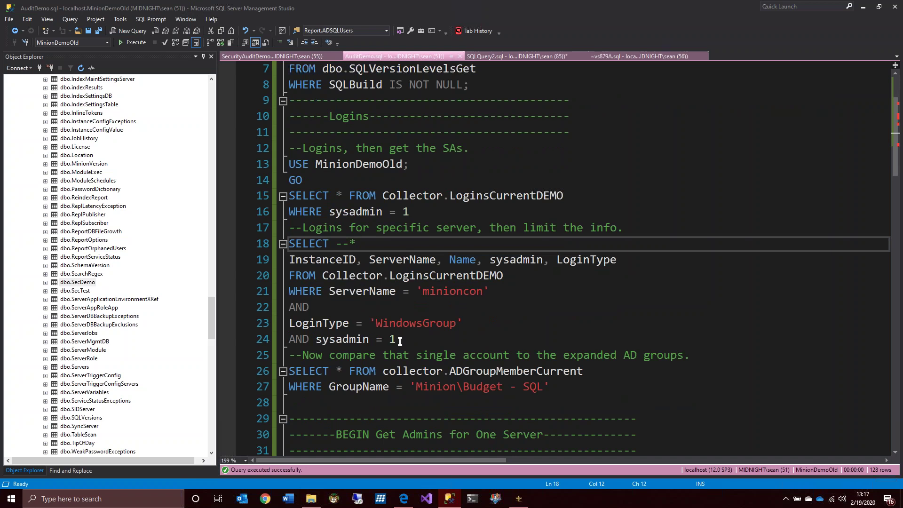
pyautogui.click(427, 212)
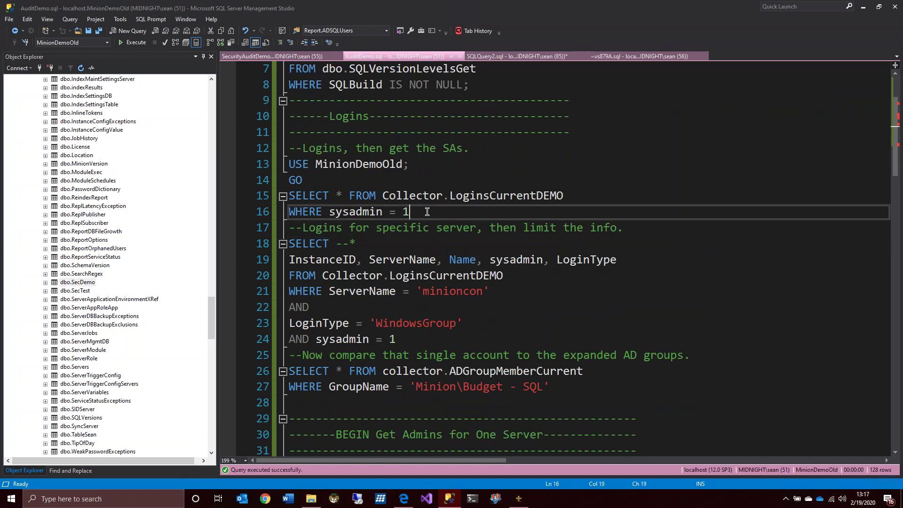
pyautogui.click(408, 182)
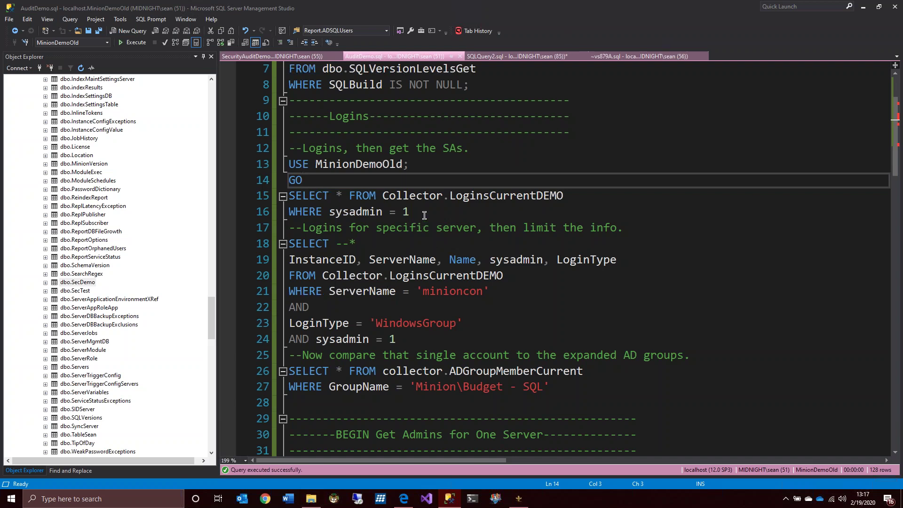
# Step: Show the results again and copy the entire sysadmin logins grid together with its column headers
pyautogui.hotkey('ctrl', 'r')
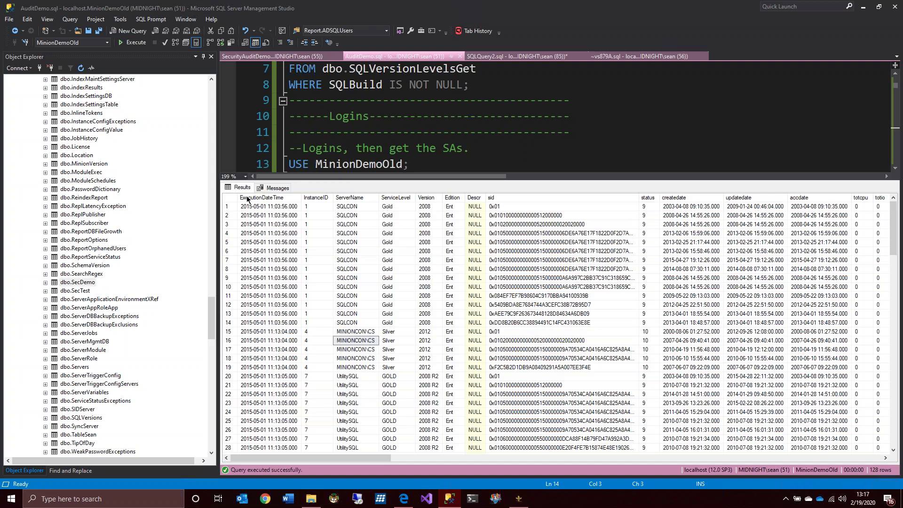
pyautogui.click(224, 200)
pyautogui.rightClick(244, 208)
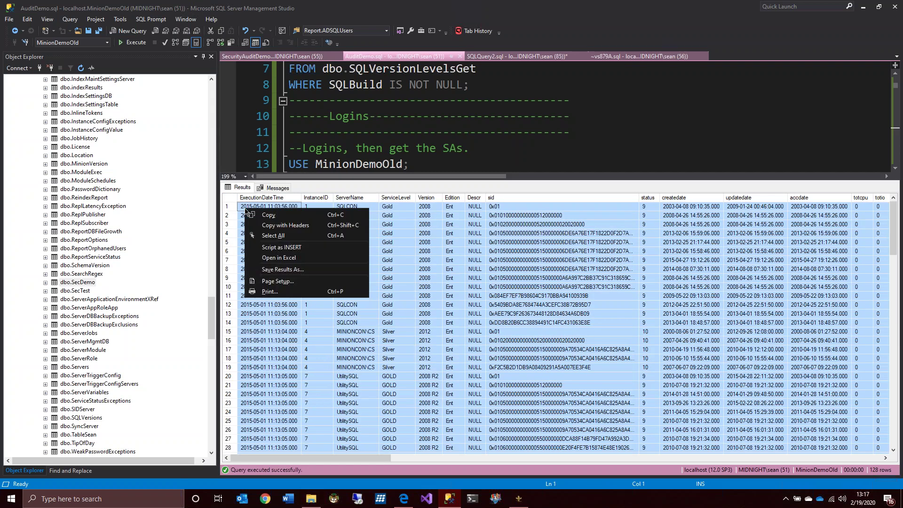
pyautogui.click(270, 225)
pyautogui.click(464, 116)
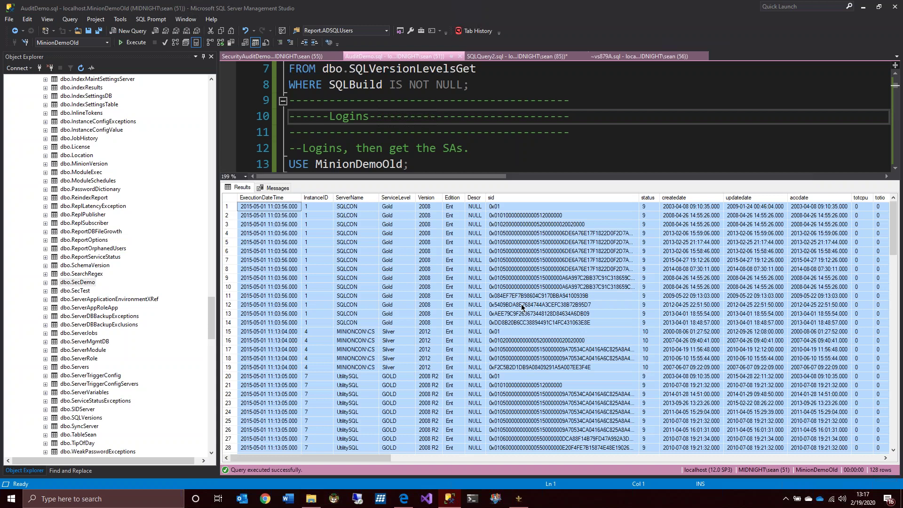
# Step: Examine the remaining columns of the sysadmin logins results, including name, dbname, password, isntgroup and sysadmin
pyautogui.click(536, 304)
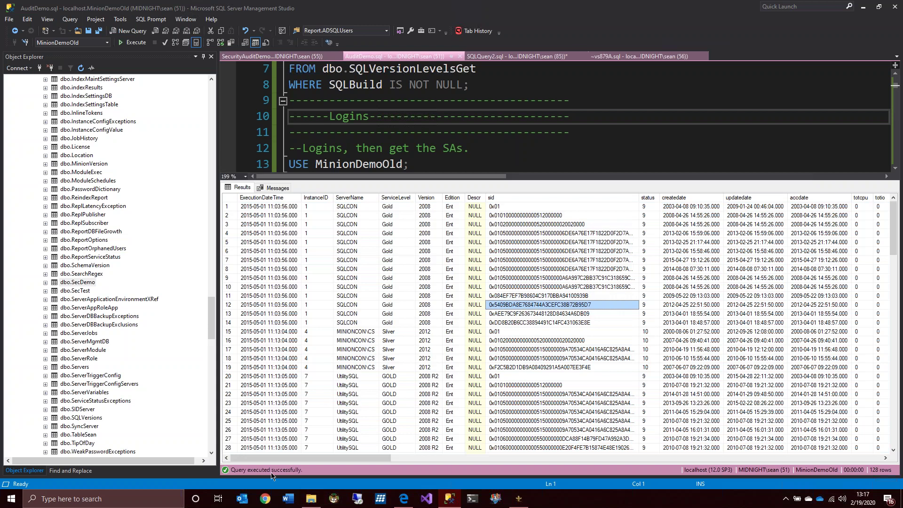
pyautogui.moveTo(320, 458); pyautogui.dragTo(386, 458)
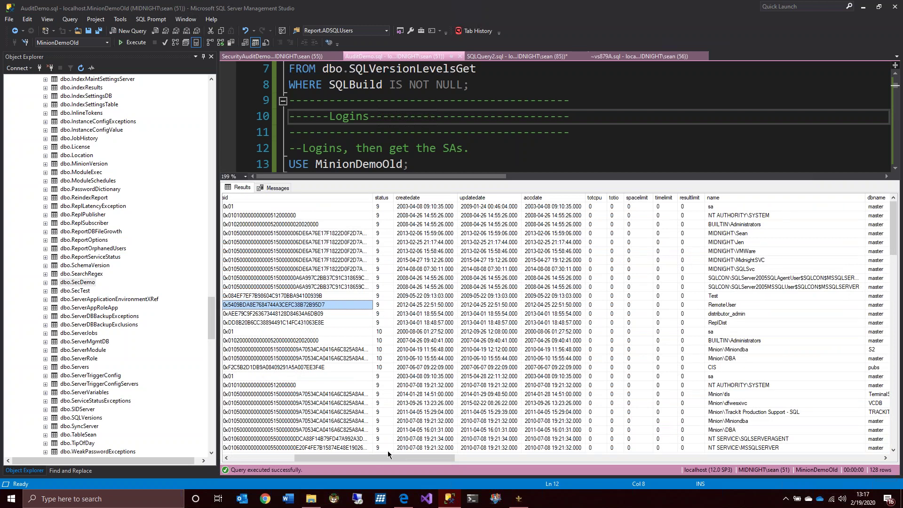
pyautogui.moveTo(391, 456); pyautogui.dragTo(483, 456)
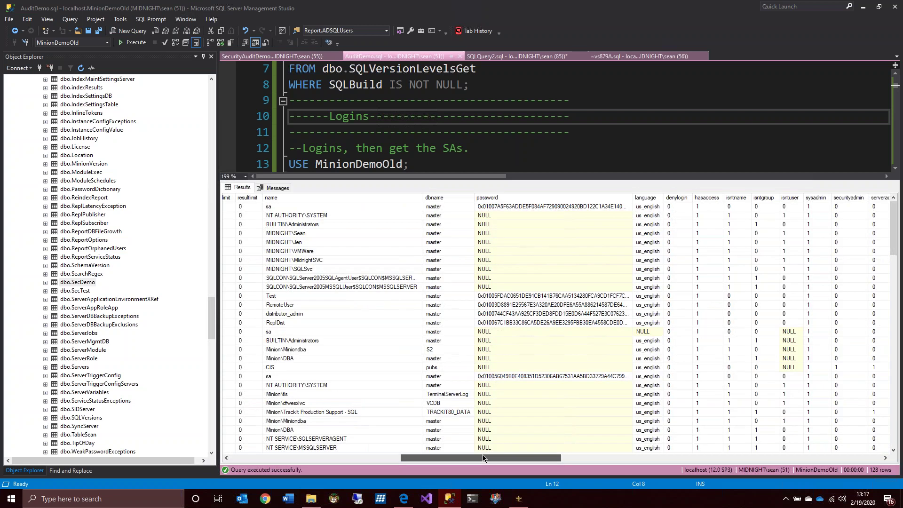
pyautogui.moveTo(482, 454); pyautogui.dragTo(263, 449)
pyautogui.click(453, 145)
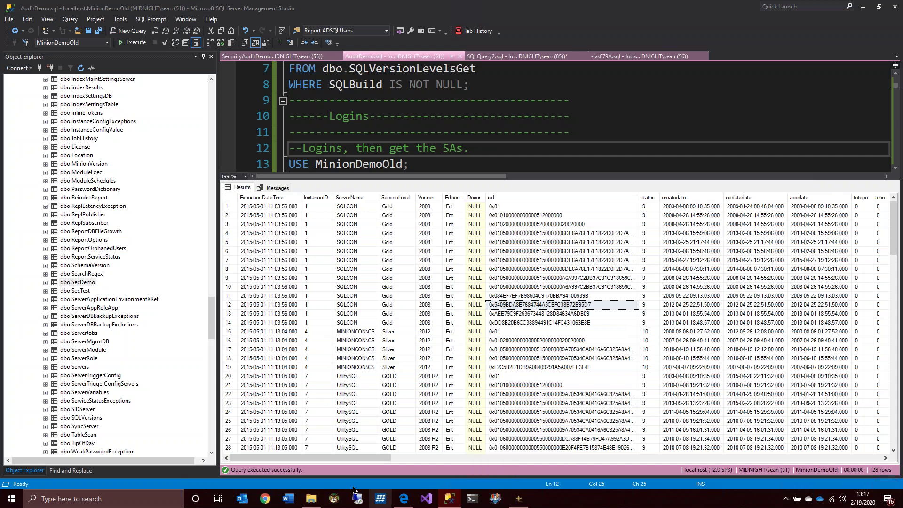
# Step: Restore the bendycon remote desktop window, move it off the slide, and advance the slideshow to "Email #3 from boss"
pyautogui.moveTo(556, 6)
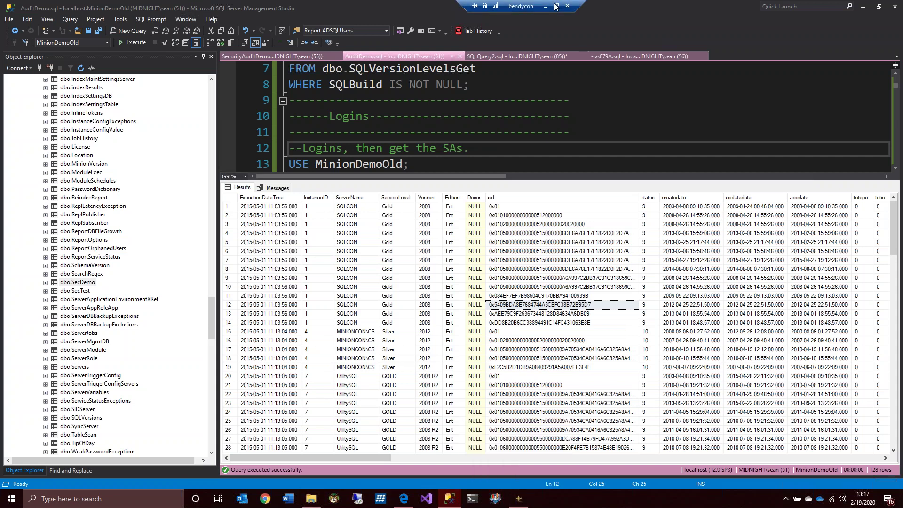
pyautogui.click(556, 7)
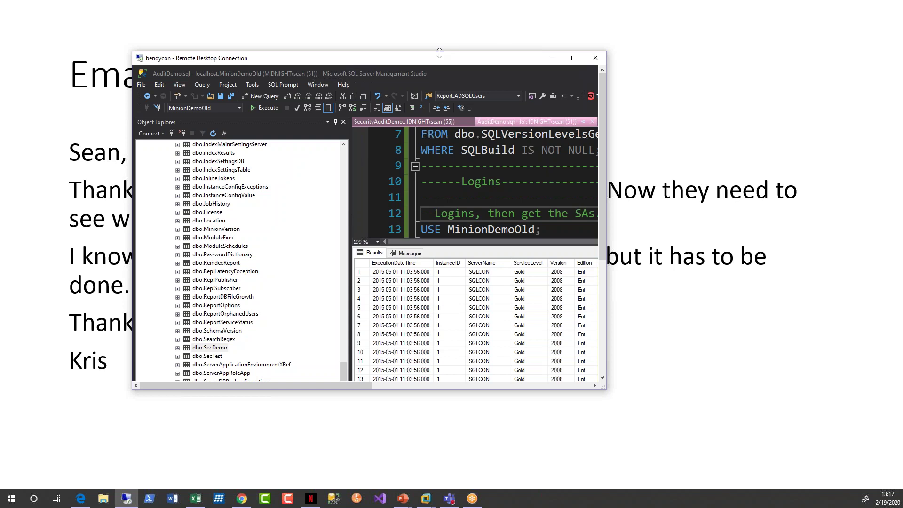
pyautogui.moveTo(436, 59); pyautogui.dragTo(491, 507)
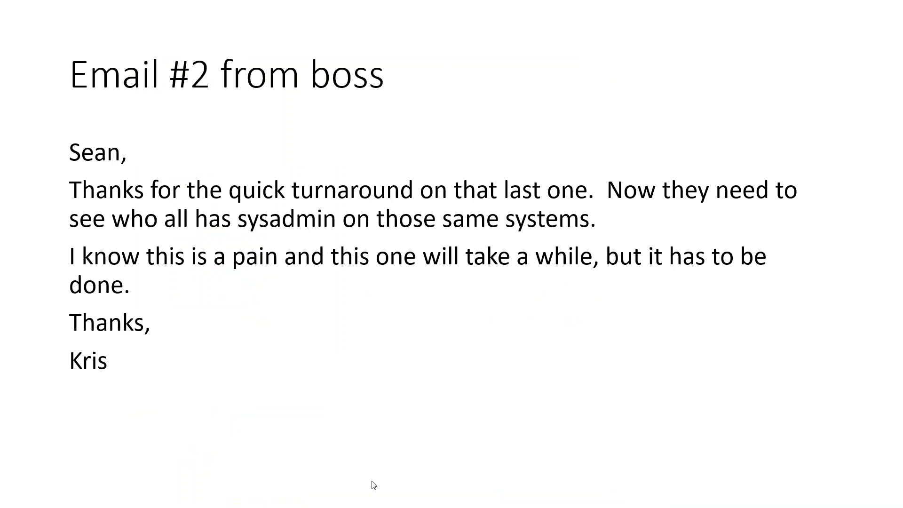
pyautogui.click(223, 270)
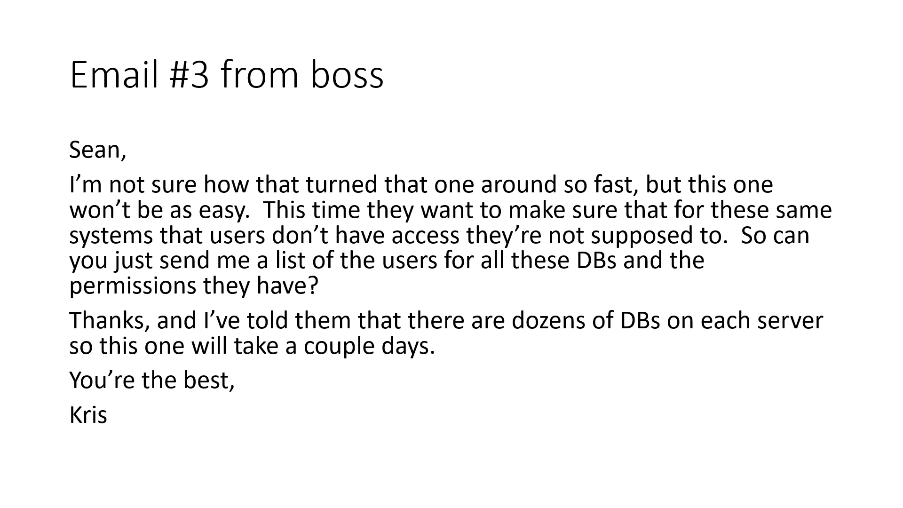
# Step: Switch back to the bendycon session, hide the results, and find the DB Perms section of AuditDemo.sql
pyautogui.hotkey('alt', 'Tab')
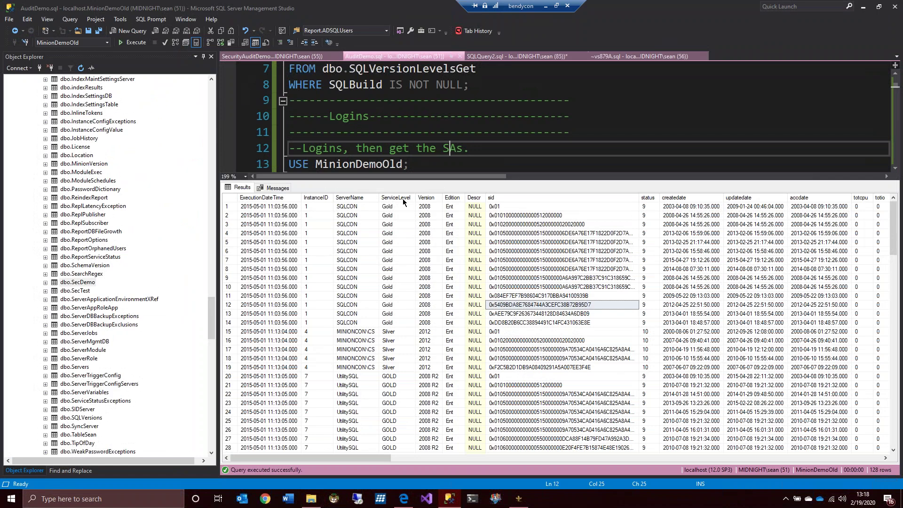
pyautogui.click(429, 147)
pyautogui.hotkey('ctrl', 'r')
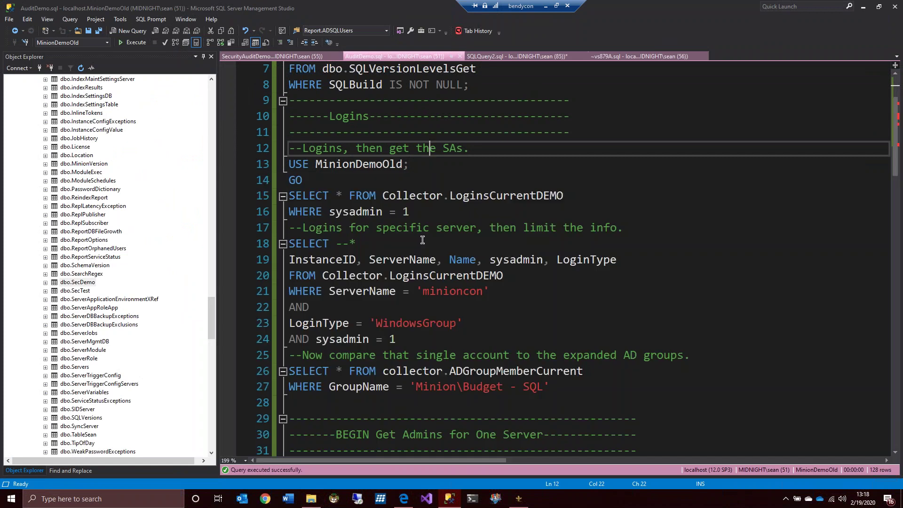
pyautogui.click(420, 242)
pyautogui.press('Down')
pyautogui.press('Down')
pyautogui.press('Down')
pyautogui.press('Down')
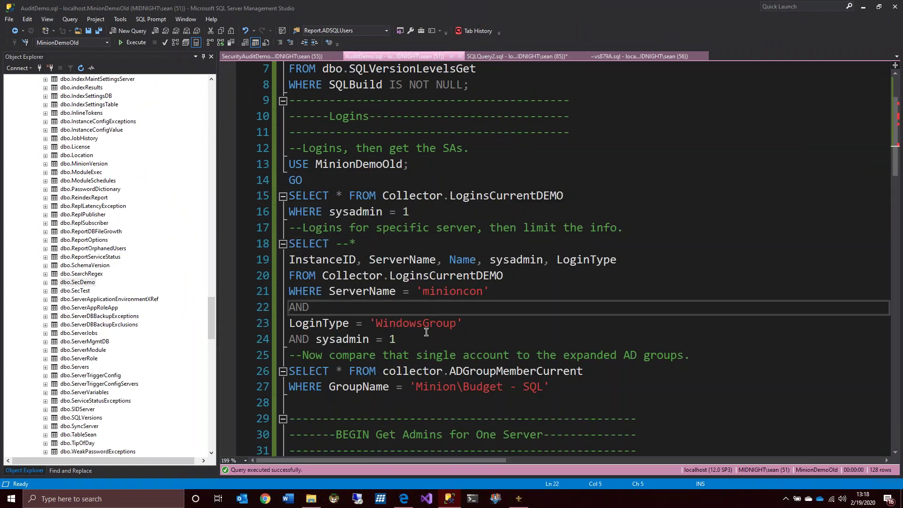
pyautogui.click(426, 332)
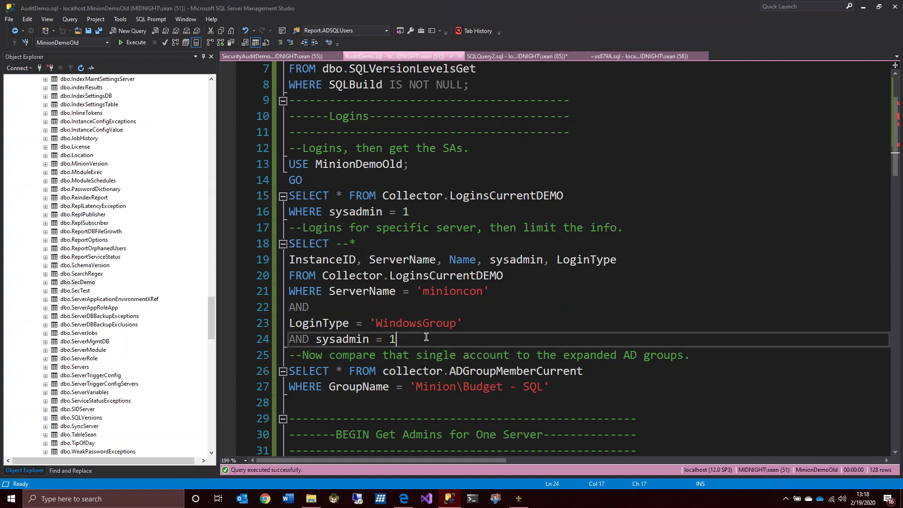
pyautogui.scroll(-3, 426, 333)
pyautogui.scroll(-1, 426, 336)
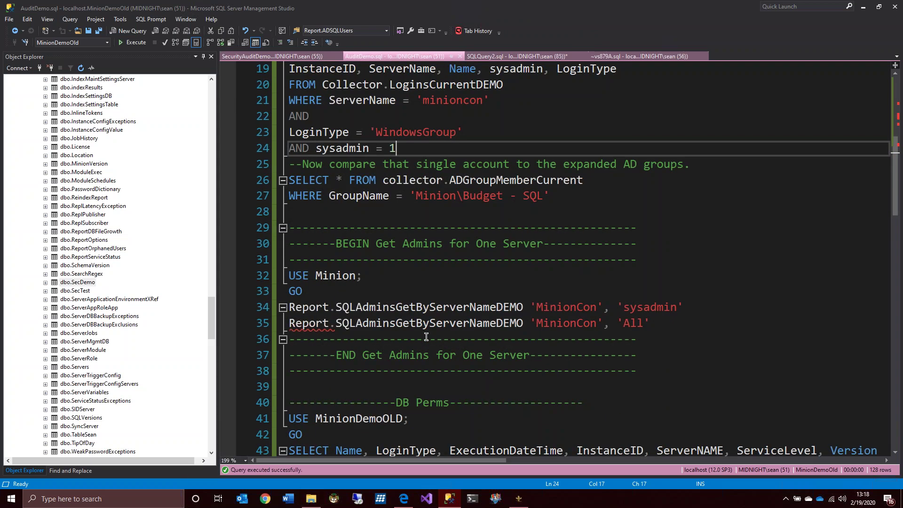
pyautogui.scroll(-4, 426, 337)
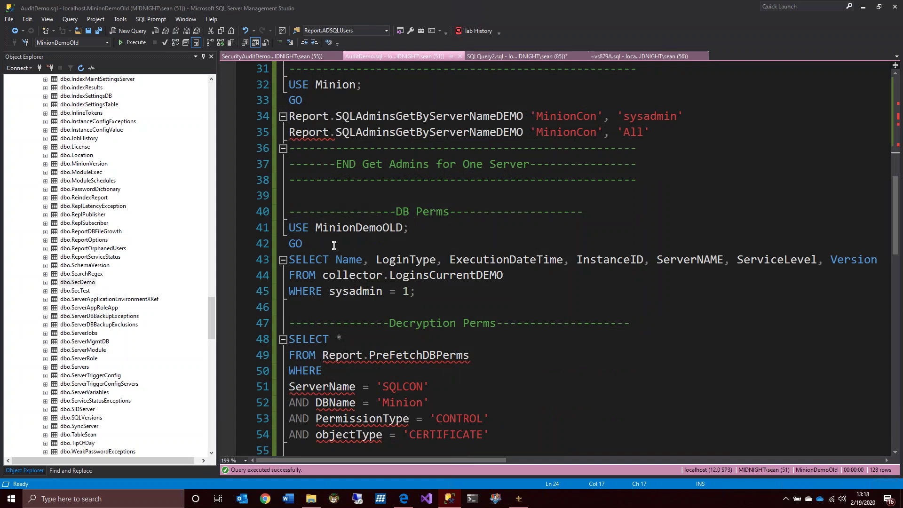
# Step: Try to run only SELECT * FROM Report.PreFetchDBPerms from the Decryption Perms section, without its WHERE clause, and hide the output
pyautogui.click(327, 308)
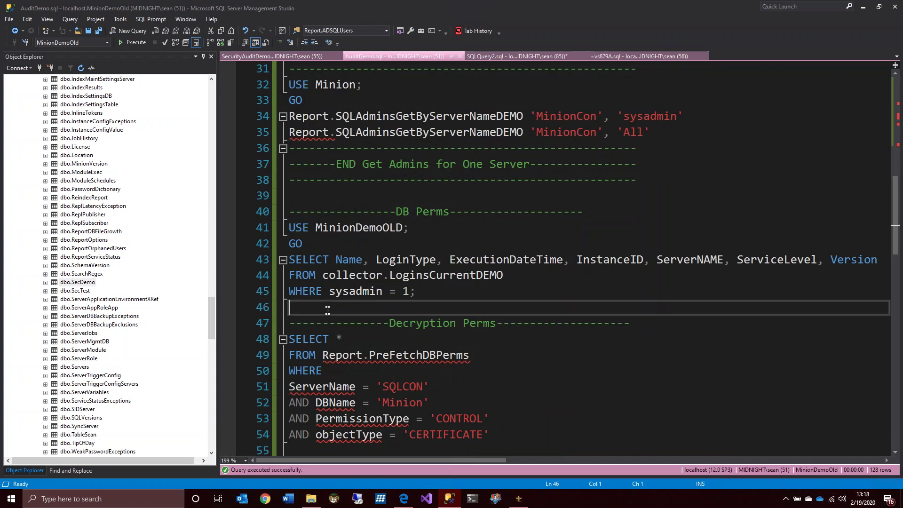
pyautogui.click(450, 346)
pyautogui.scroll(-1, 449, 345)
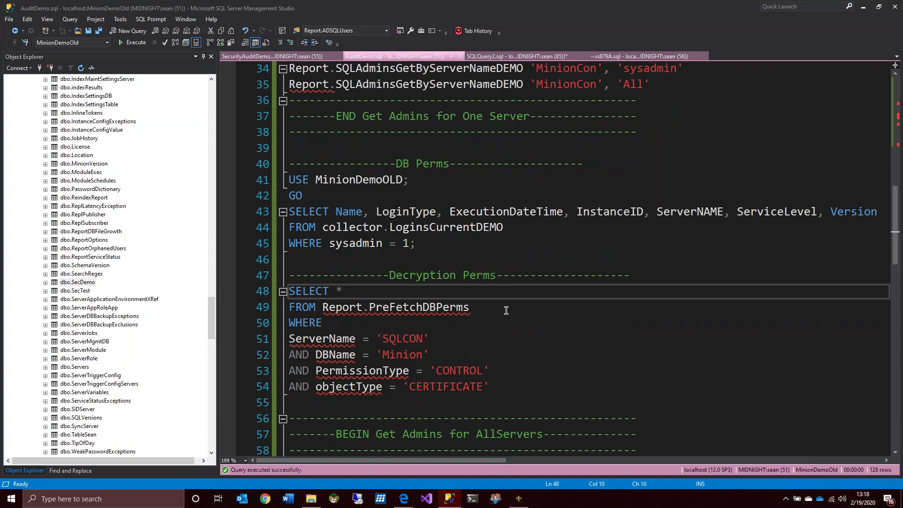
pyautogui.moveTo(510, 309); pyautogui.dragTo(281, 293)
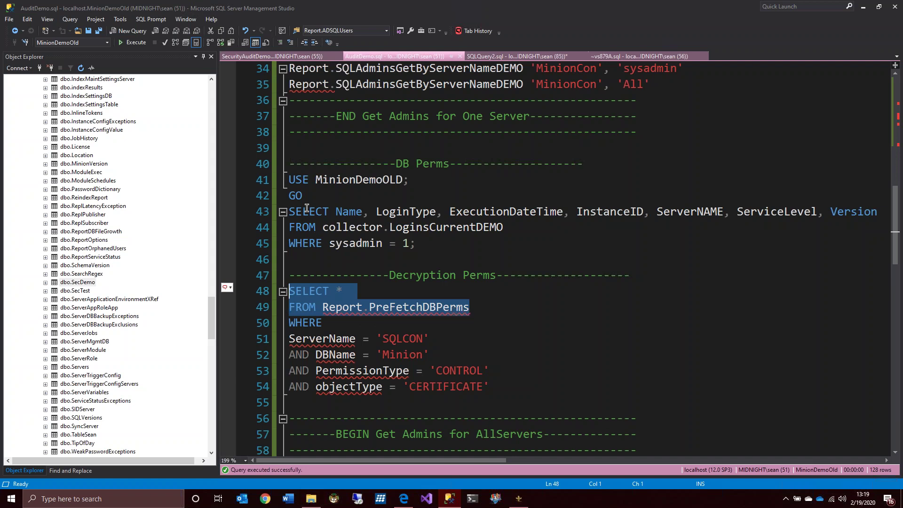
pyautogui.click(122, 44)
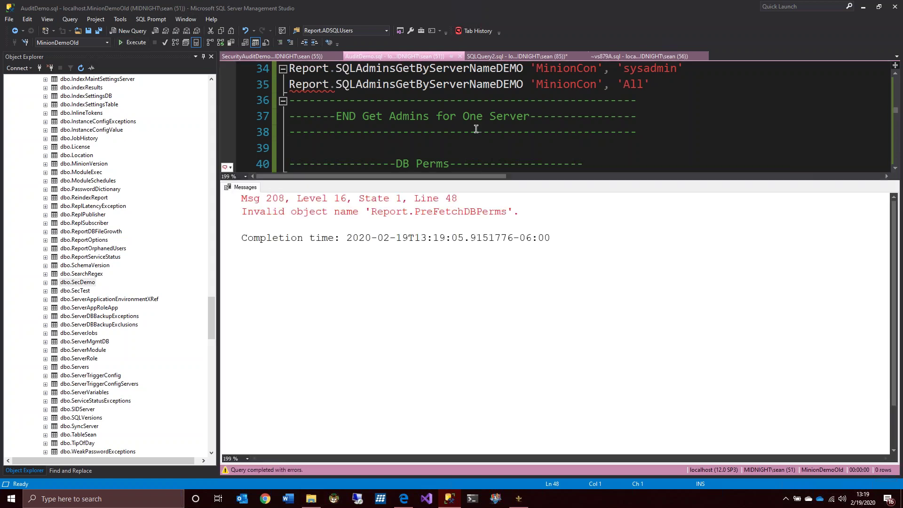
pyautogui.hotkey('ctrl', 'r')
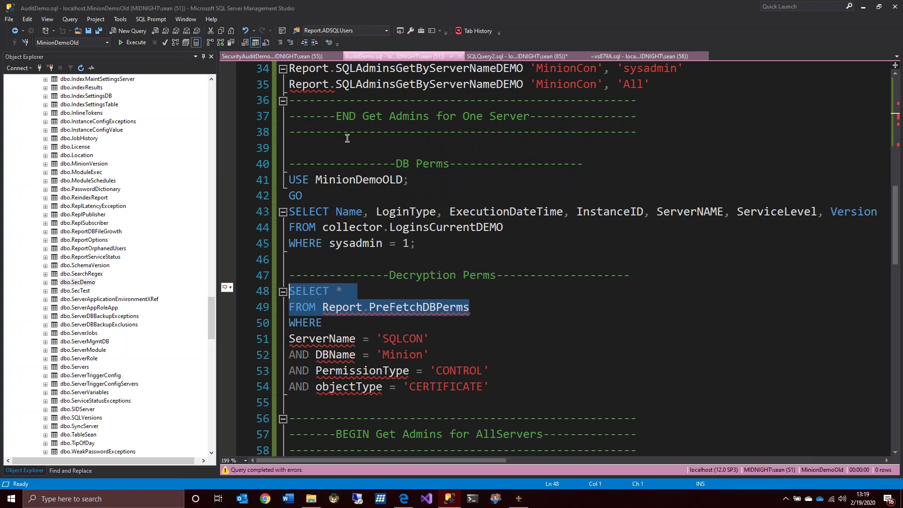
# Step: Switch the query's database to Minion and run the selected SELECT * FROM Report.PreFetchDBPerms without its WHERE clause
pyautogui.click(107, 43)
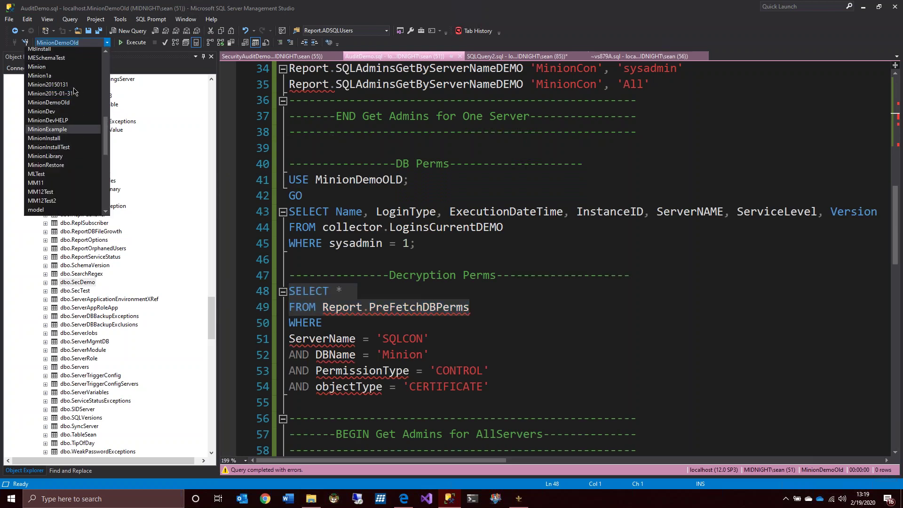
pyautogui.click(44, 66)
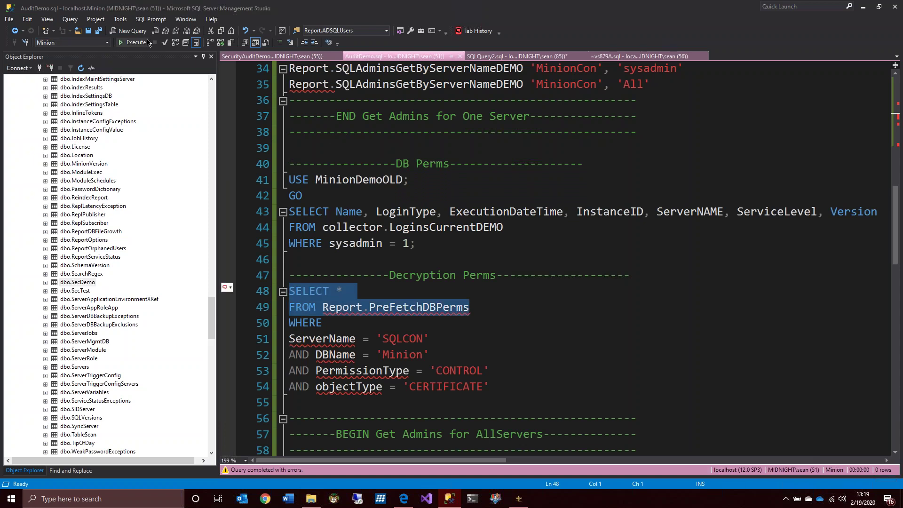
pyautogui.click(133, 42)
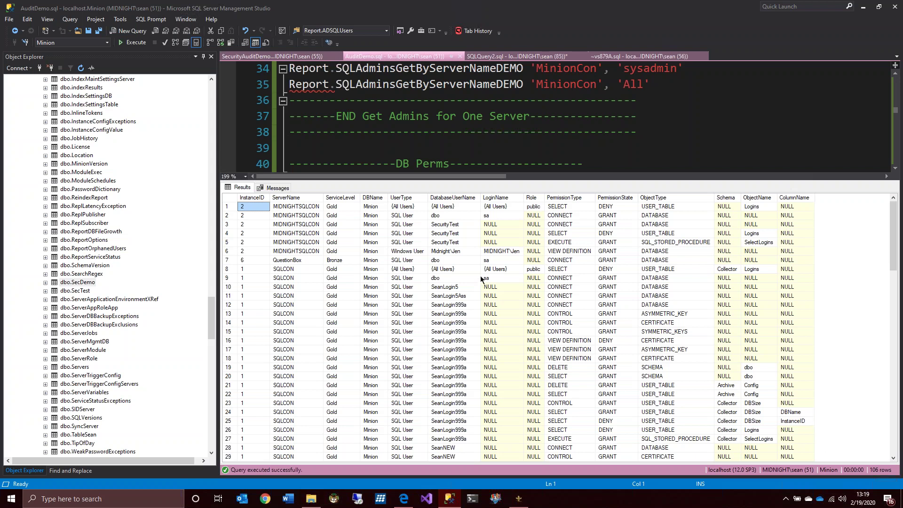
# Step: Examine the database permissions results across all rows, including the DatabaseUserName, ObjectType and ColumnName columns
pyautogui.click(456, 268)
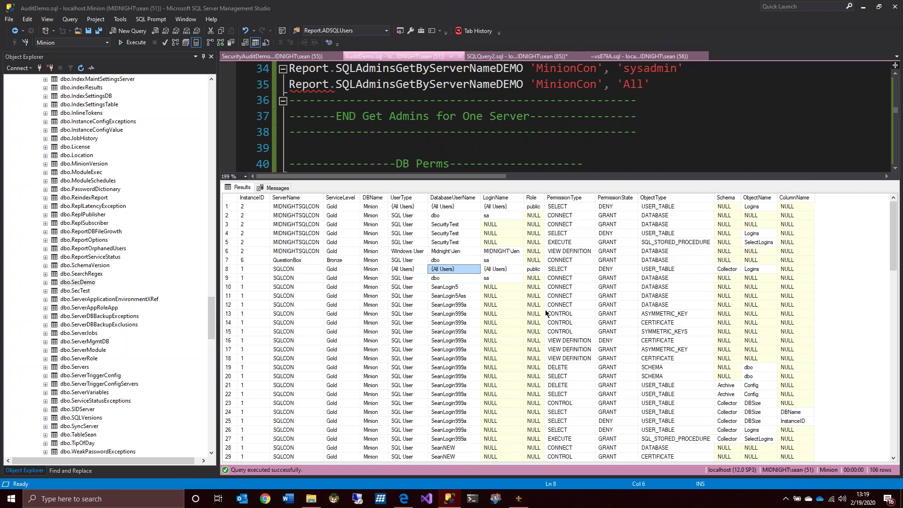
pyautogui.scroll(-6, 546, 310)
pyautogui.scroll(-2, 546, 309)
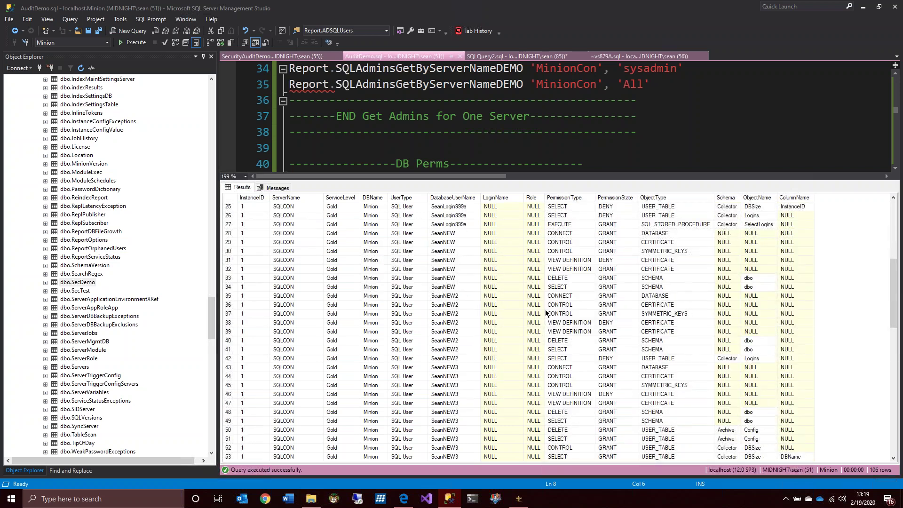
pyautogui.click(657, 288)
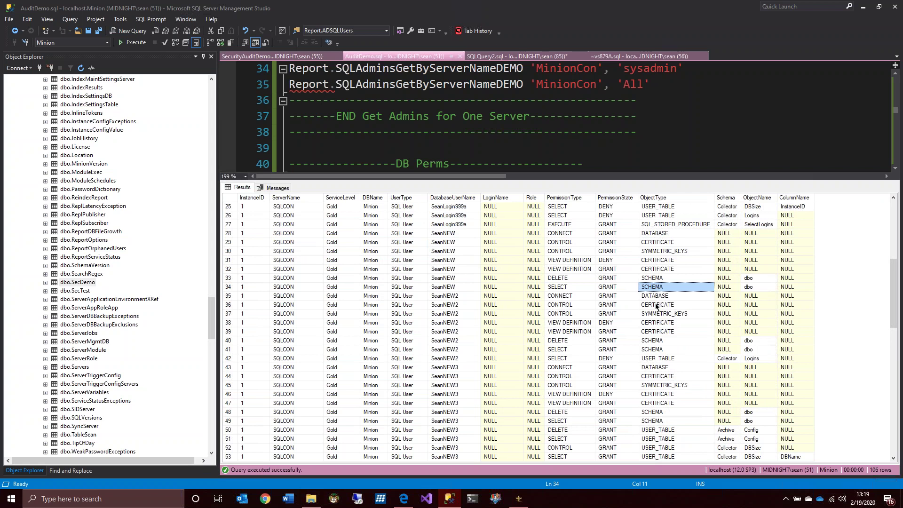
pyautogui.click(657, 306)
pyautogui.click(656, 314)
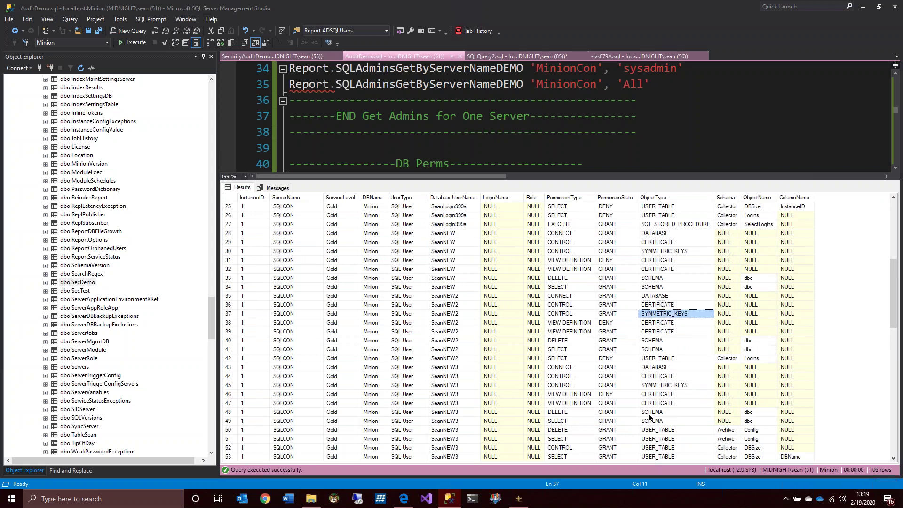
pyautogui.click(651, 430)
pyautogui.scroll(-5, 639, 423)
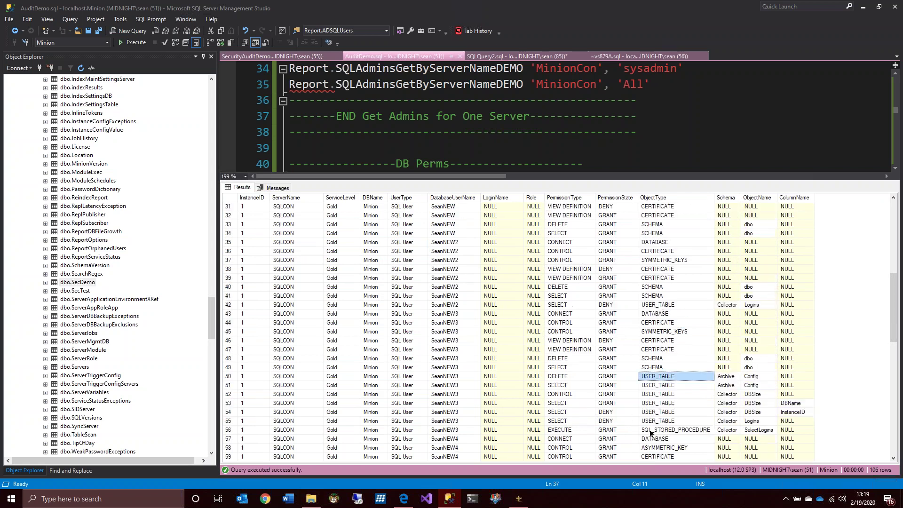
pyautogui.scroll(-6, 653, 367)
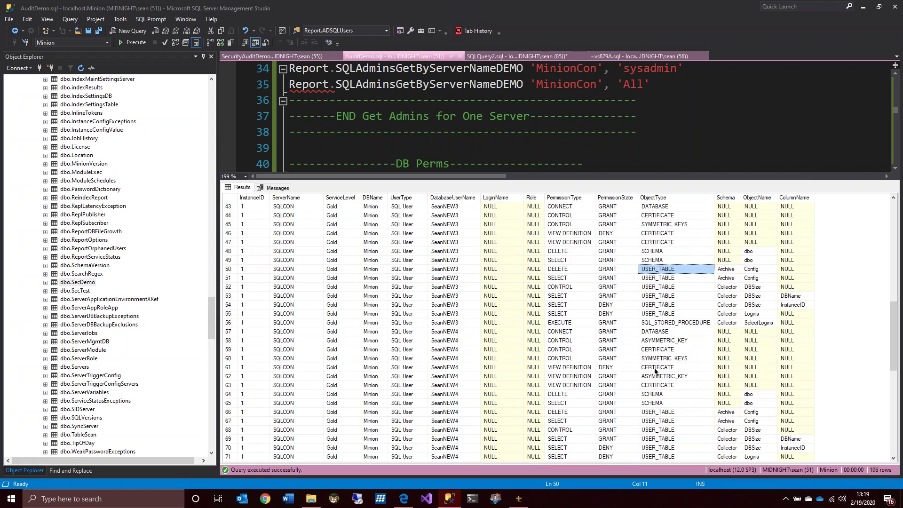
pyautogui.scroll(-6, 654, 368)
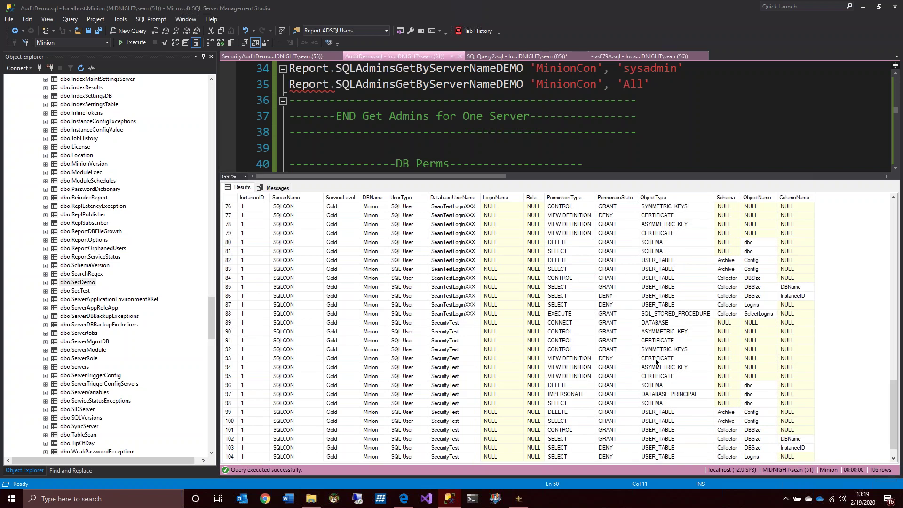
pyautogui.click(656, 359)
pyautogui.scroll(-1, 637, 393)
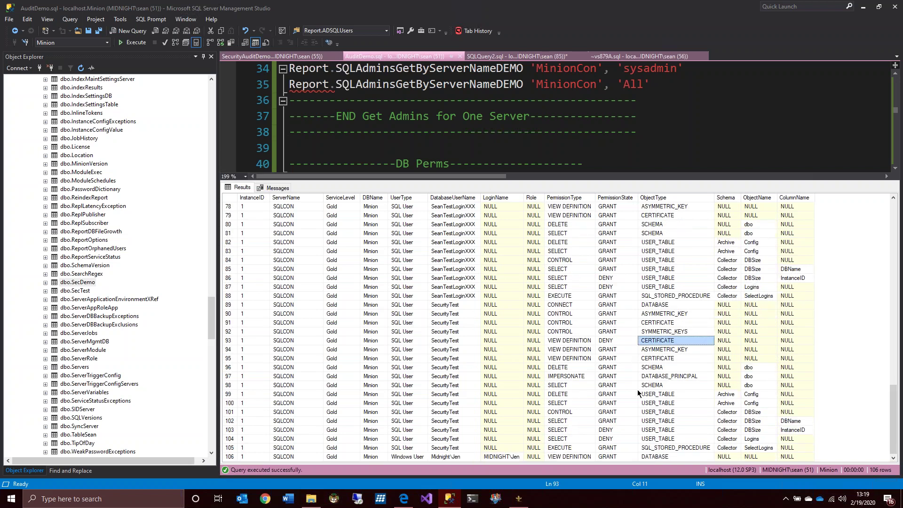
pyautogui.scroll(15, 672, 416)
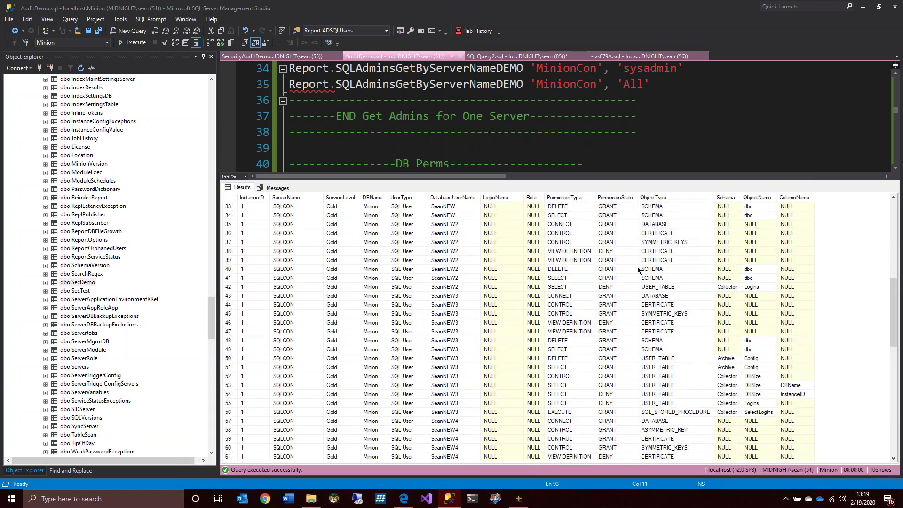
pyautogui.click(798, 388)
# Step: Hide the results to review the DB Perms and Decryption Perms queries, and show the results again
pyautogui.click(487, 147)
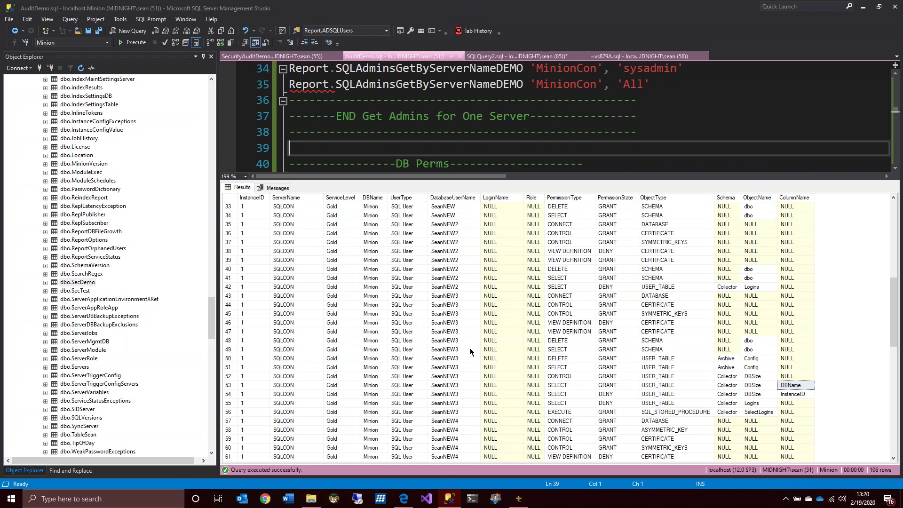
pyautogui.hotkey('ctrl', 'r')
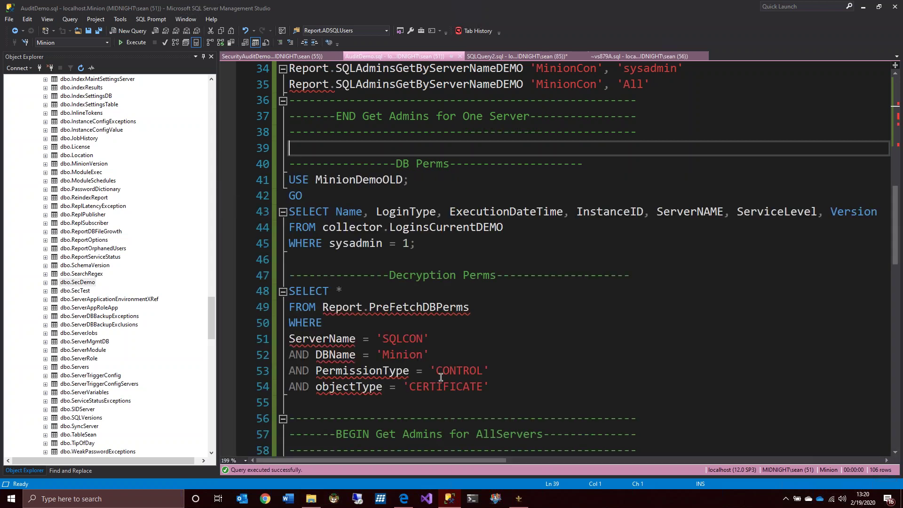
pyautogui.click(429, 289)
pyautogui.click(505, 260)
pyautogui.click(486, 193)
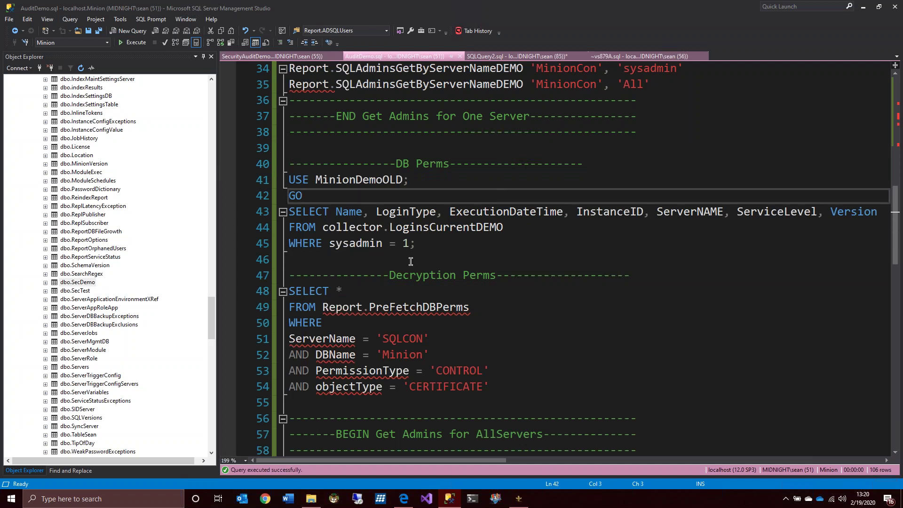
pyautogui.hotkey('ctrl', 'r')
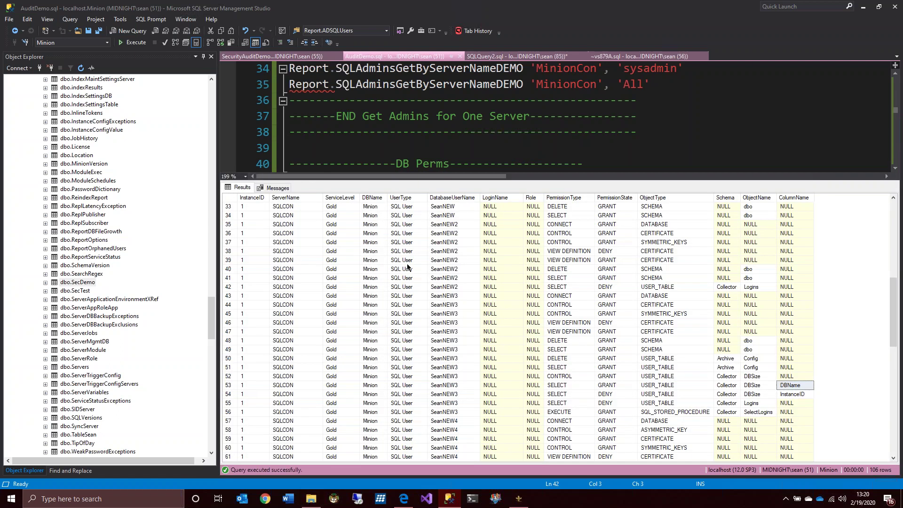
# Step: Copy the whole database permissions result set with headers, and return to the script
pyautogui.click(230, 197)
pyautogui.rightClick(283, 227)
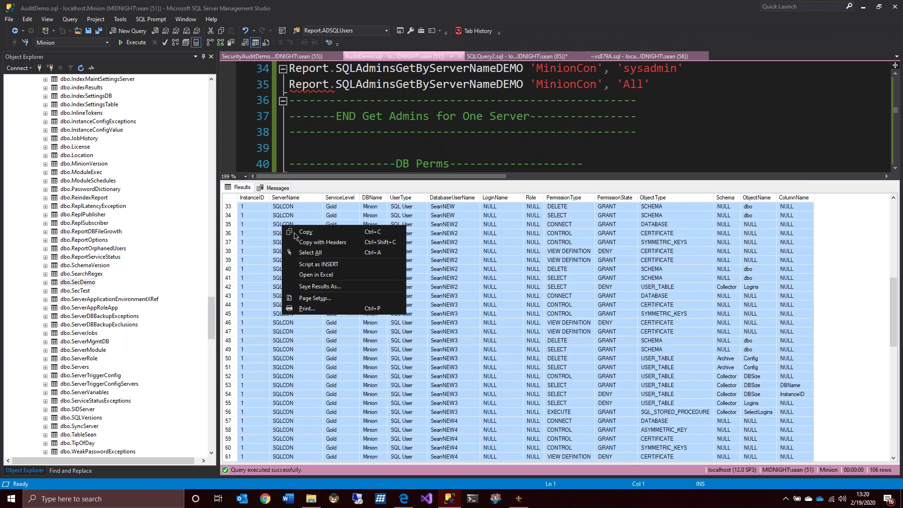
pyautogui.click(308, 242)
pyautogui.click(431, 254)
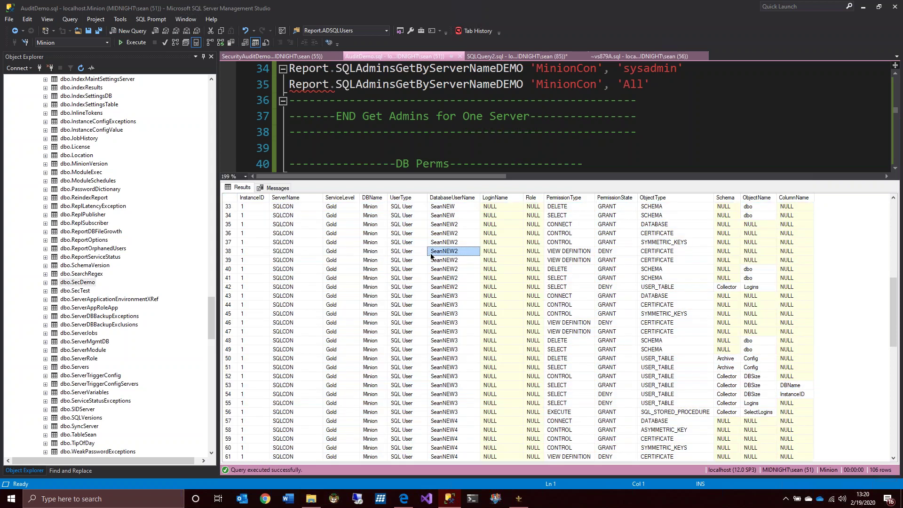
pyautogui.click(438, 147)
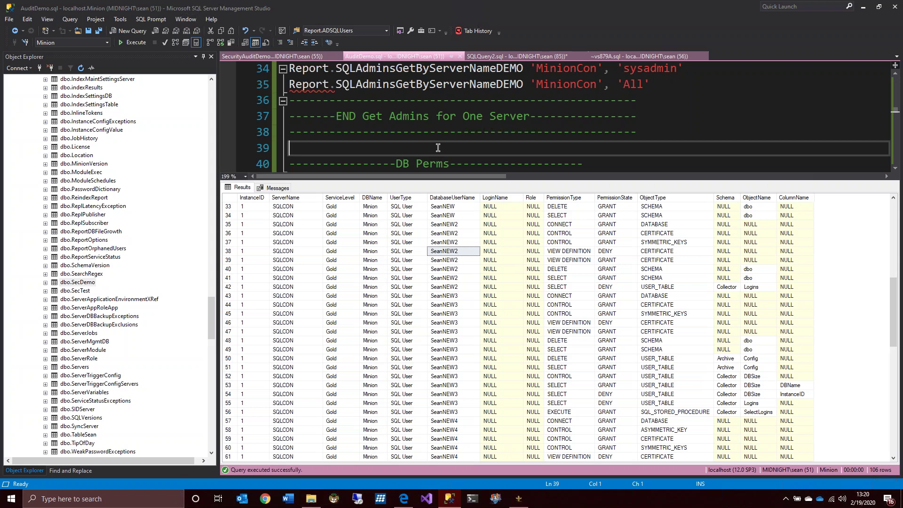
# Step: Leave the full-screen bendycon session and advance the slideshow to "Email #4 from boss"
pyautogui.moveTo(496, 4)
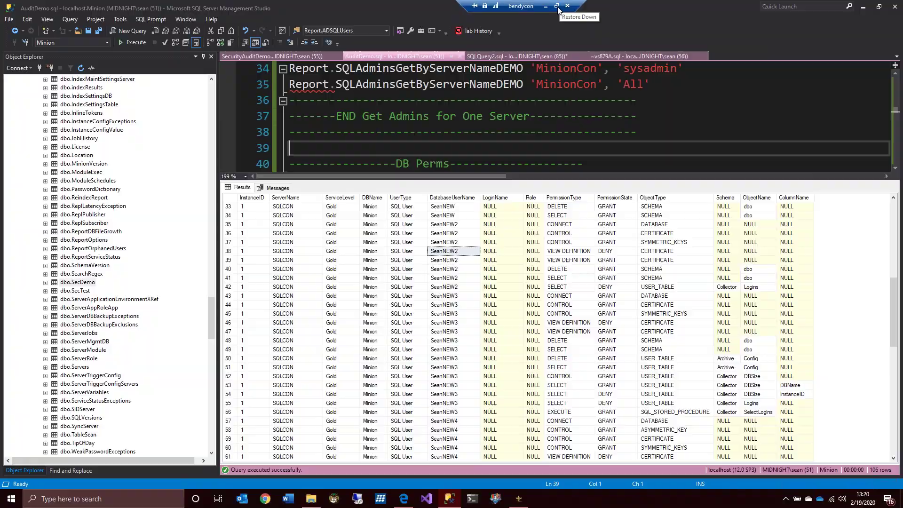
pyautogui.click(557, 5)
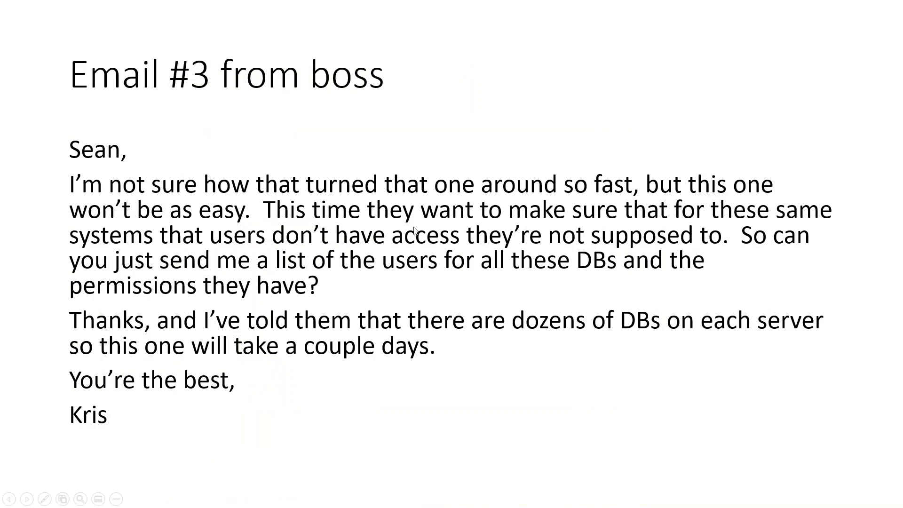
pyautogui.click(414, 230)
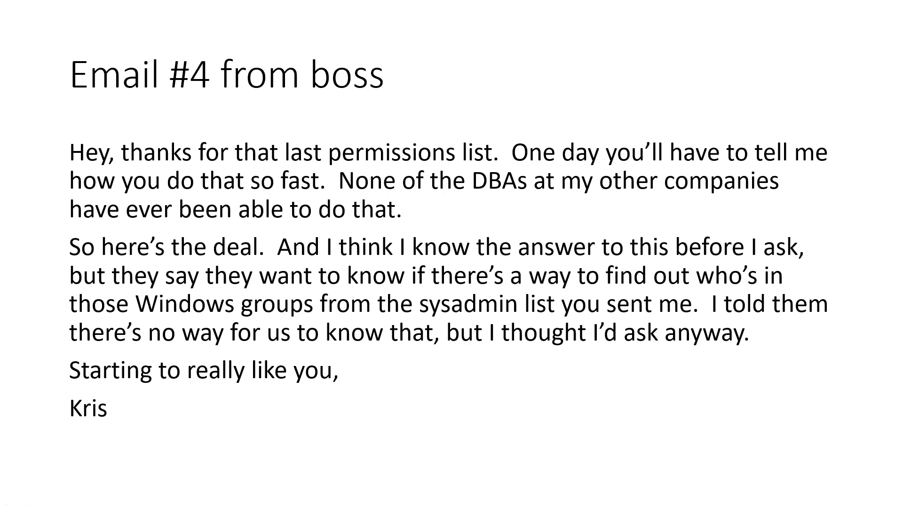
# Step: Switch back to the bendycon session, hide the results, and find the Logins section of AuditDemo.sql
pyautogui.moveTo(531, 506); pyautogui.dragTo(565, 0)
pyautogui.click(477, 118)
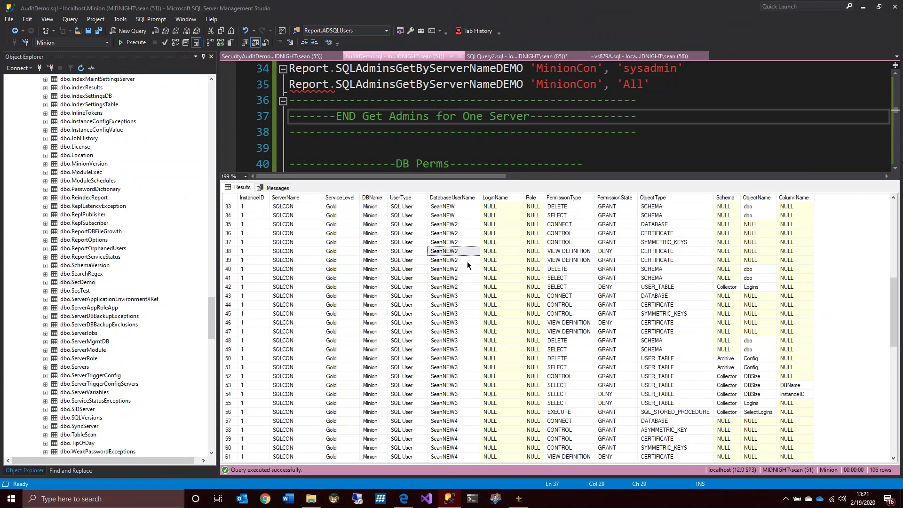
pyautogui.hotkey('ctrl', 'r')
pyautogui.click(460, 258)
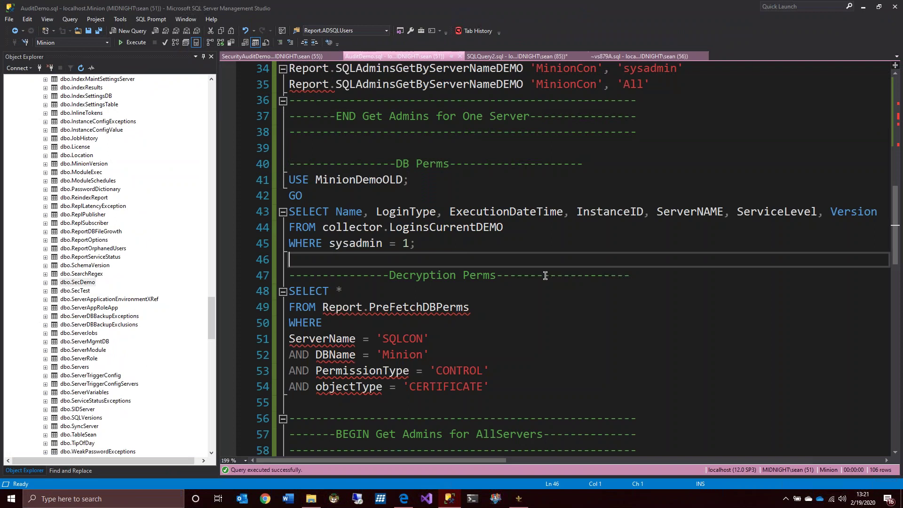
pyautogui.scroll(3, 588, 287)
pyautogui.scroll(8, 630, 299)
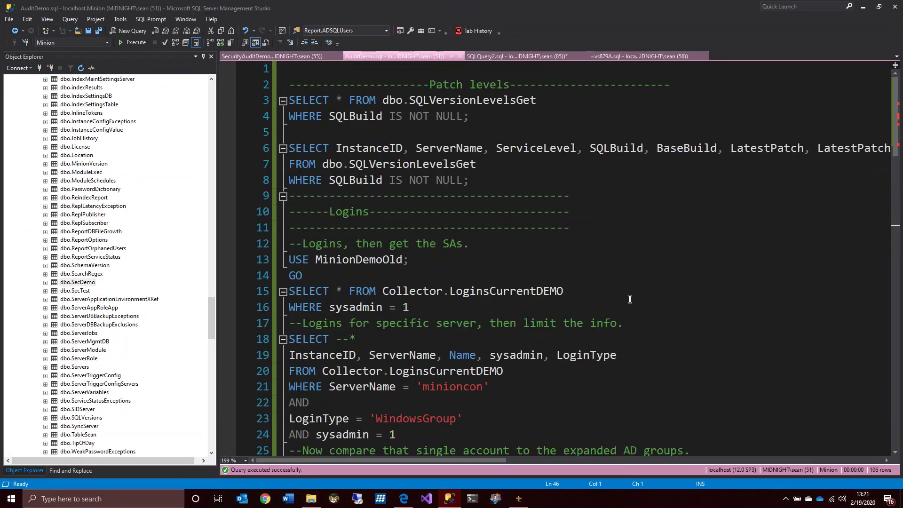
pyautogui.scroll(-2, 630, 299)
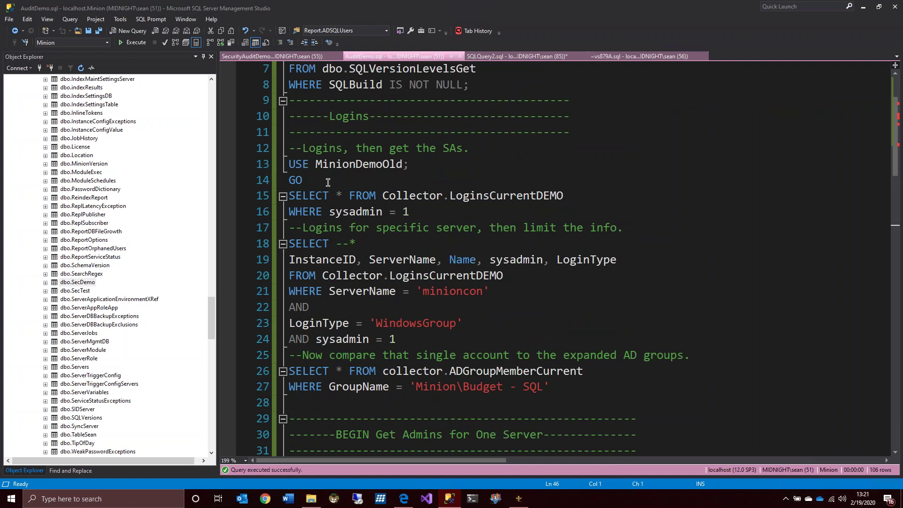
# Step: Run only the USE MinionDemoOld and GO lines in the Logins section, and hide the output
pyautogui.moveTo(328, 182); pyautogui.dragTo(288, 164)
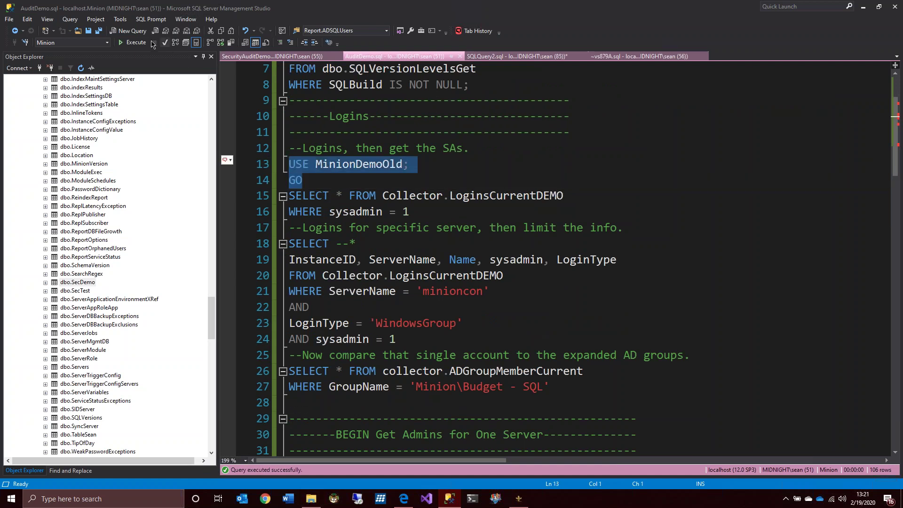
pyautogui.click(135, 43)
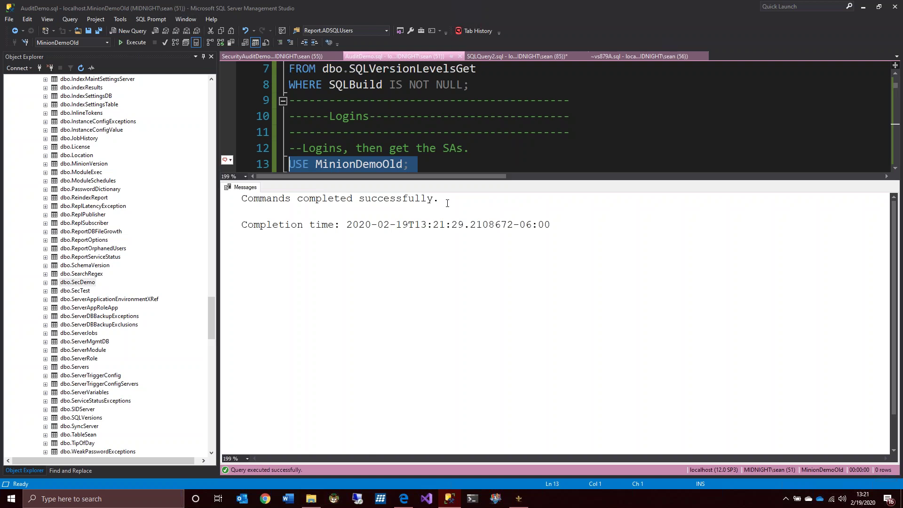
pyautogui.hotkey('ctrl', 'r')
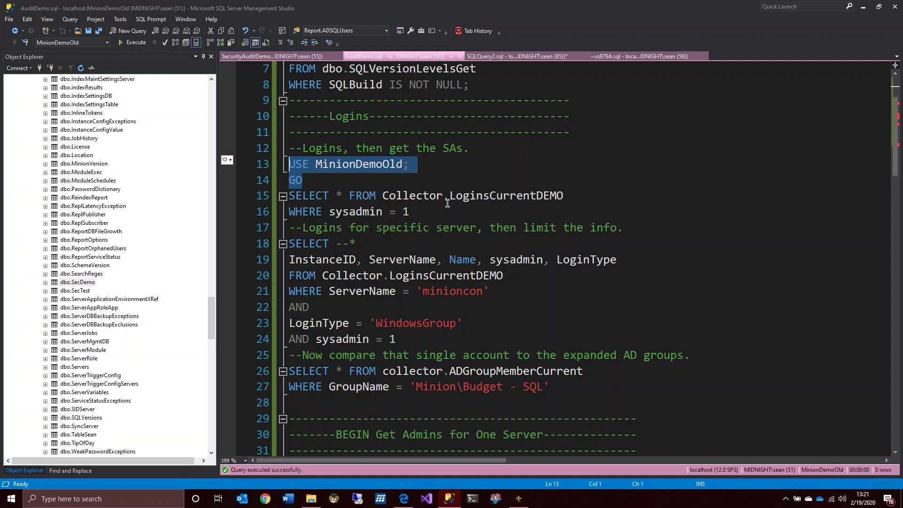
# Step: Run the LoginsCurrentDEMO query for sysadmin WindowsGroup logins on minioncon, and select the Minion\Budget - SQL row in the results
pyautogui.click(466, 243)
pyautogui.moveTo(410, 212); pyautogui.dragTo(289, 164)
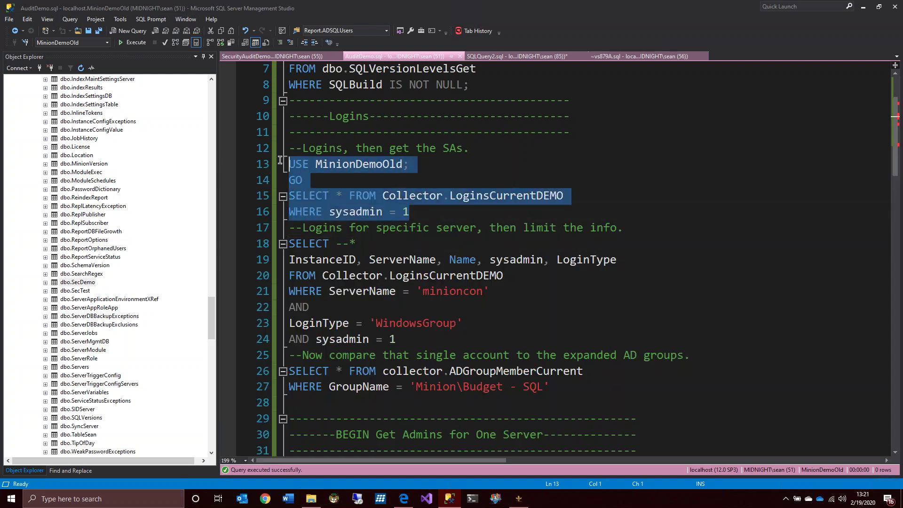
pyautogui.click(341, 177)
pyautogui.scroll(-1, 425, 292)
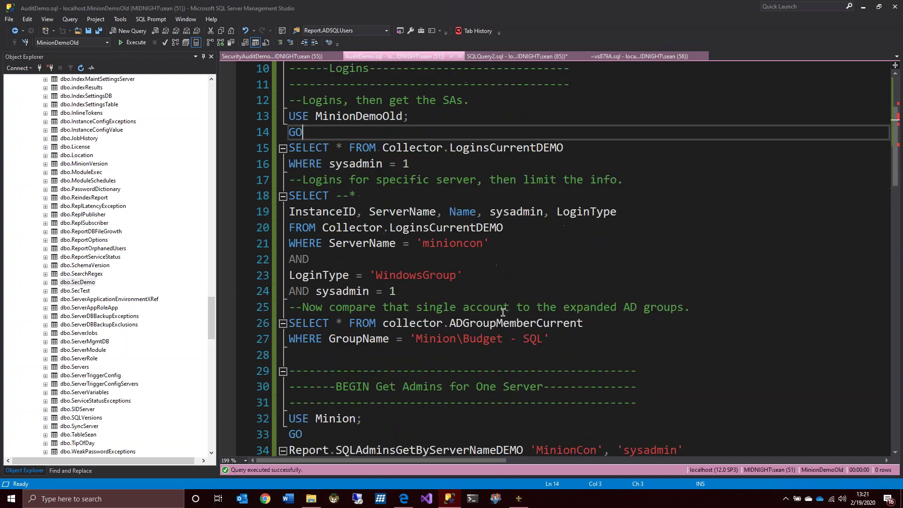
pyautogui.moveTo(410, 290); pyautogui.dragTo(288, 196)
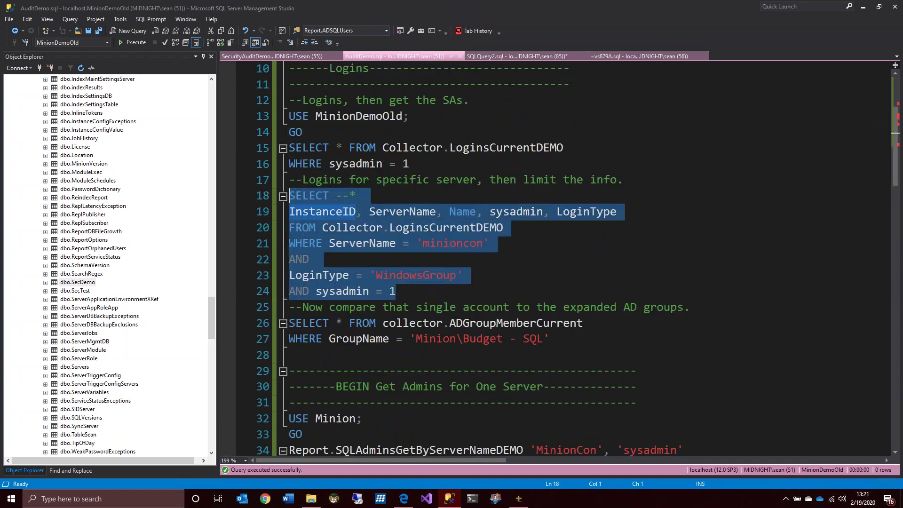
pyautogui.click(133, 42)
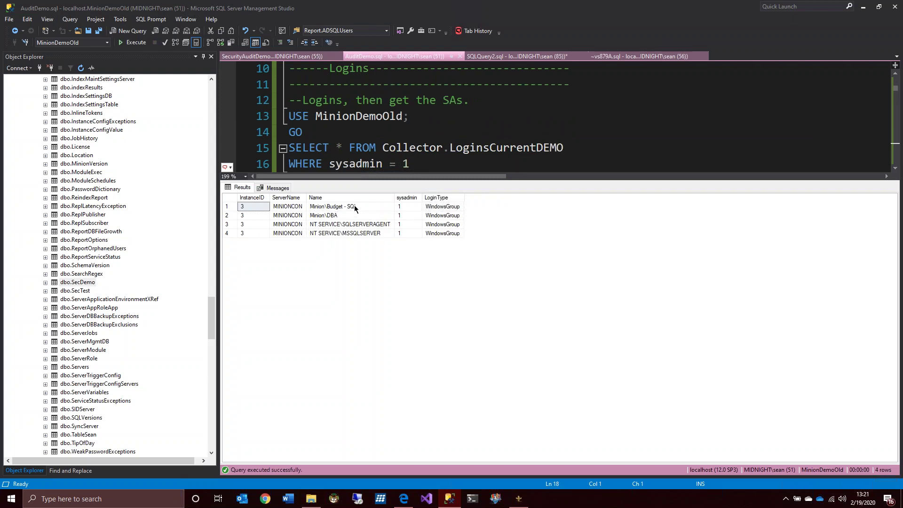
pyautogui.click(340, 207)
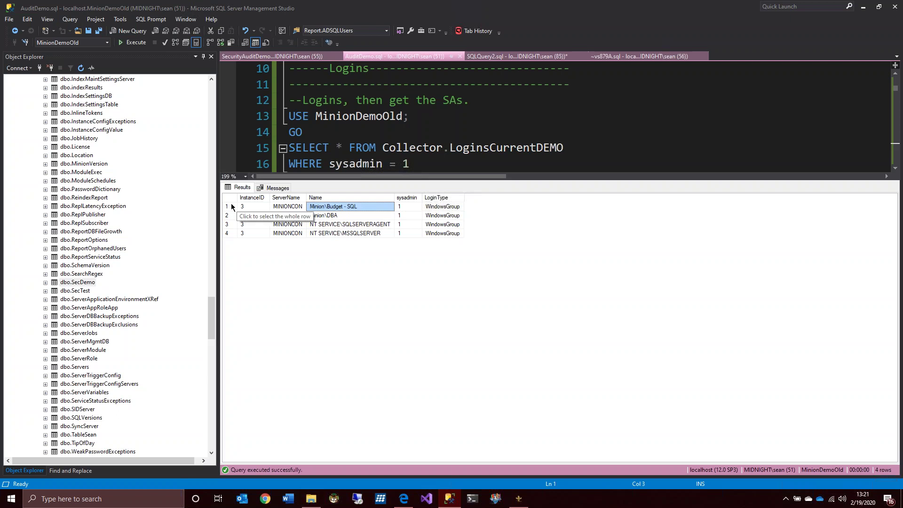
pyautogui.click(231, 206)
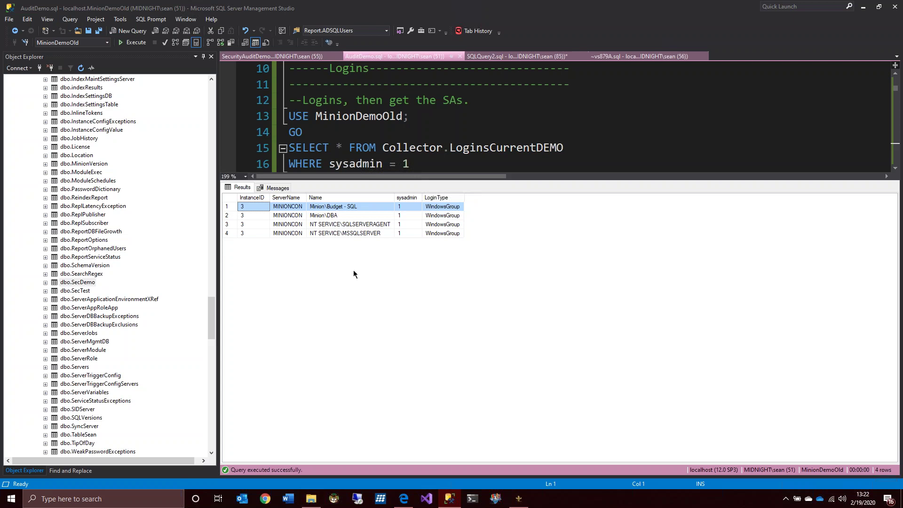
# Step: Hide the results and run only the collector.ADGroupMemberCurrent query for the group Minion\Budget - SQL
pyautogui.hotkey('ctrl', 'r')
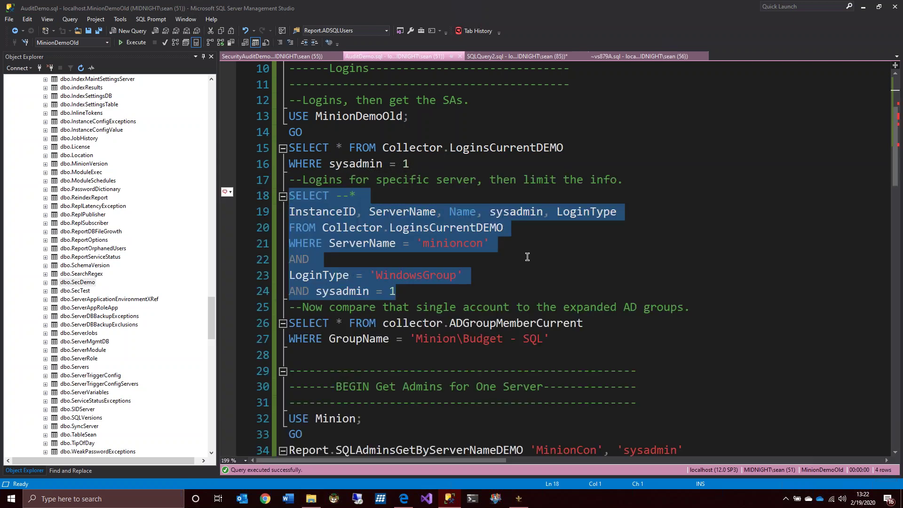
pyautogui.click(527, 257)
pyautogui.click(527, 240)
pyautogui.click(477, 258)
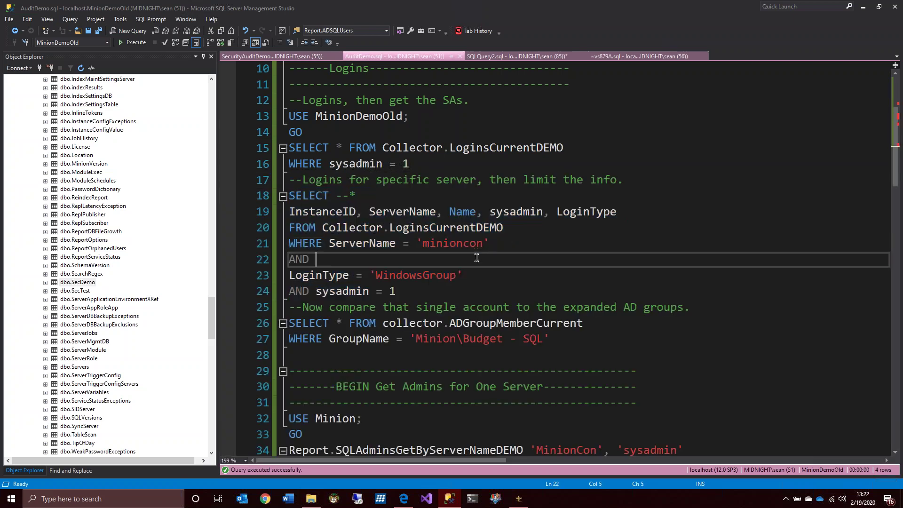
pyautogui.scroll(-3, 476, 258)
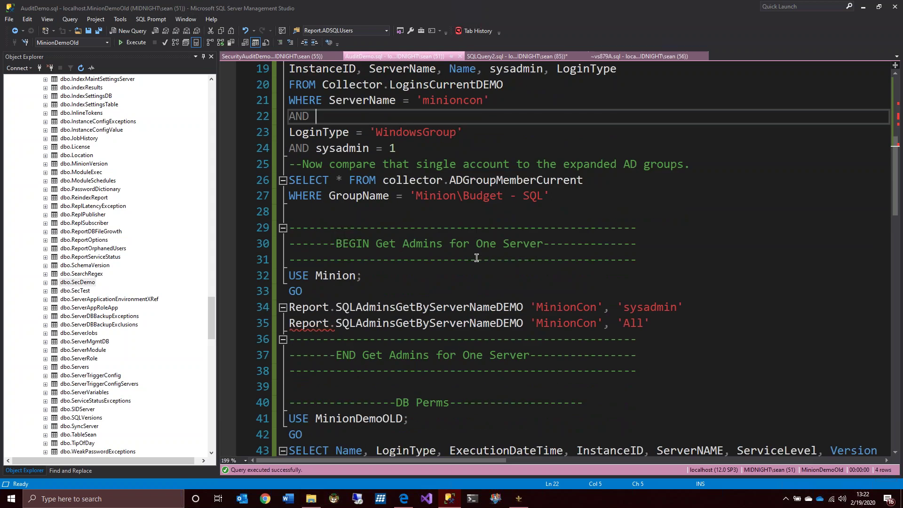
pyautogui.click(386, 215)
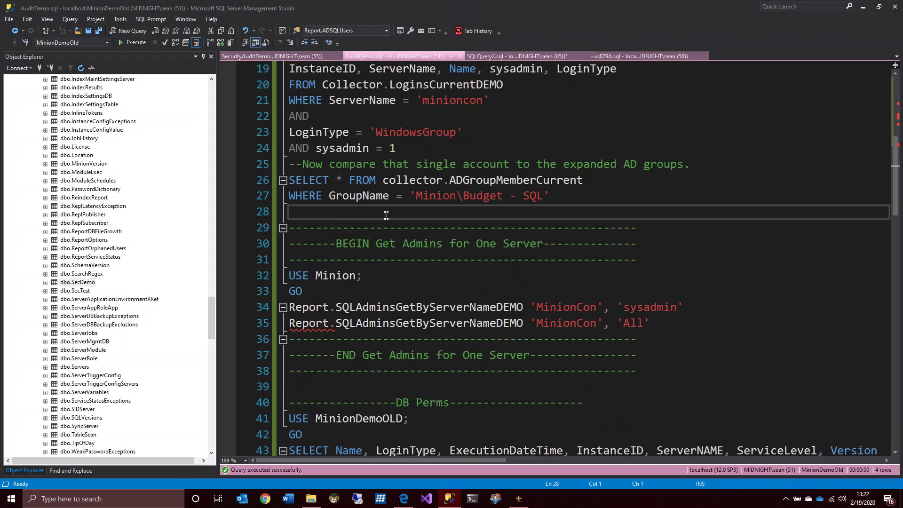
pyautogui.hotkey('shift', 'Up')
pyautogui.hotkey('shift', 'Up')
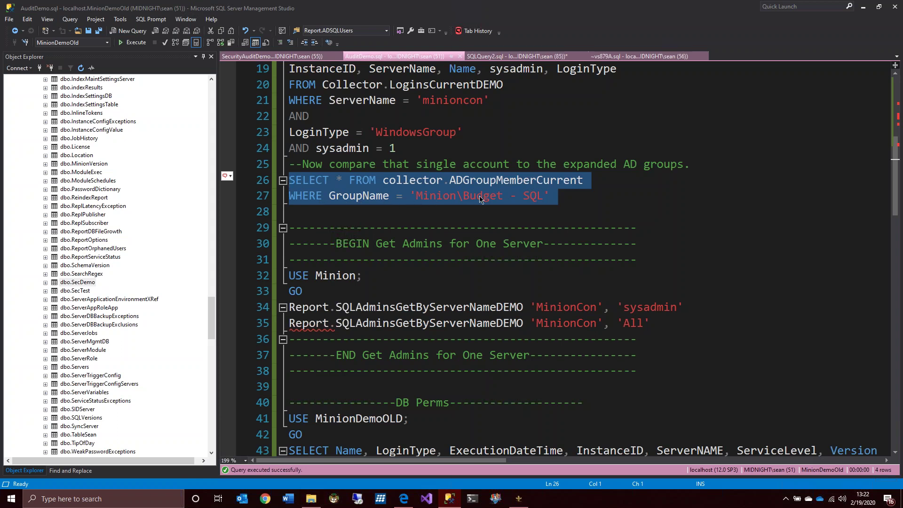
pyautogui.click(136, 42)
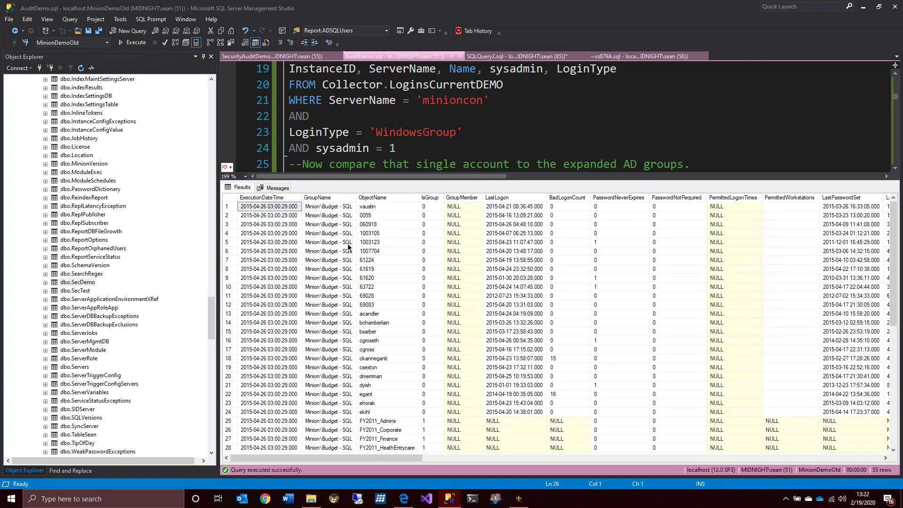
# Step: Examine the GroupName and ObjectName columns, and select the nested groups from FY2011_Admins through FY2011_Sales&Market
pyautogui.moveTo(893, 259); pyautogui.dragTo(617, 103)
pyautogui.click(381, 198)
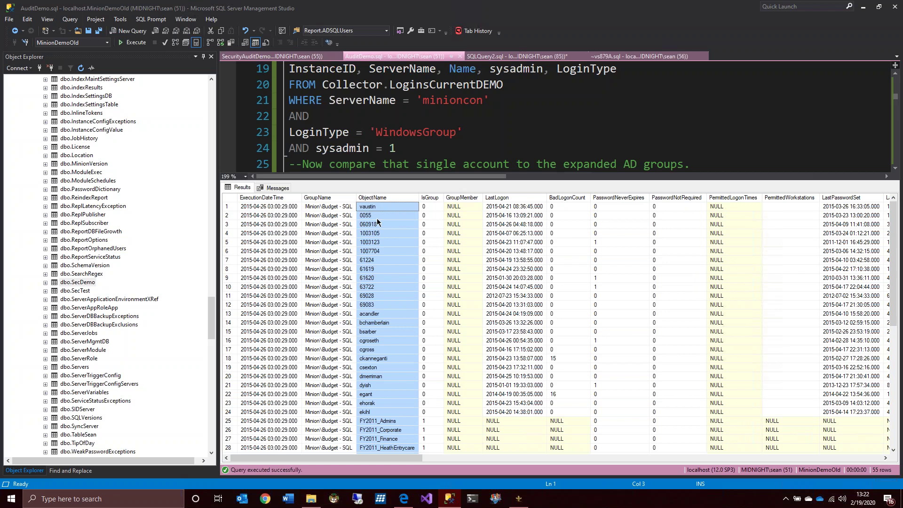
pyautogui.click(315, 203)
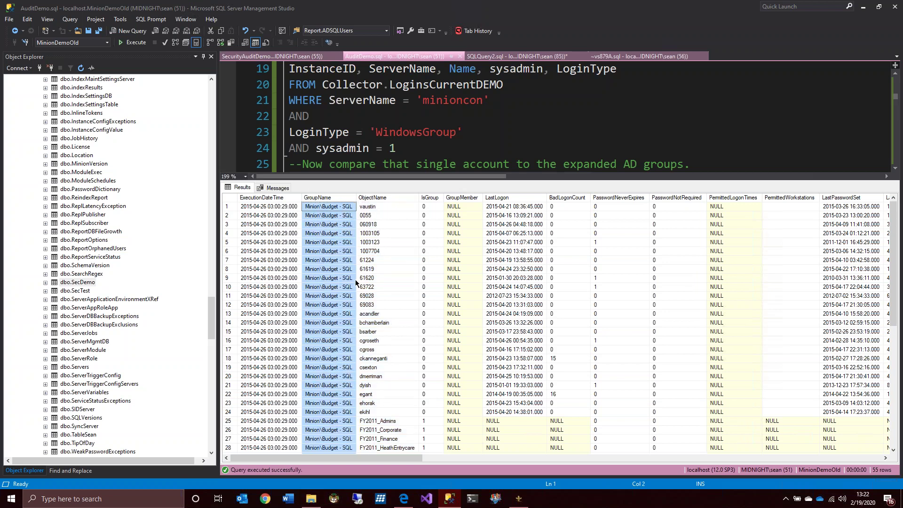
pyautogui.click(330, 287)
pyautogui.scroll(-3, 350, 323)
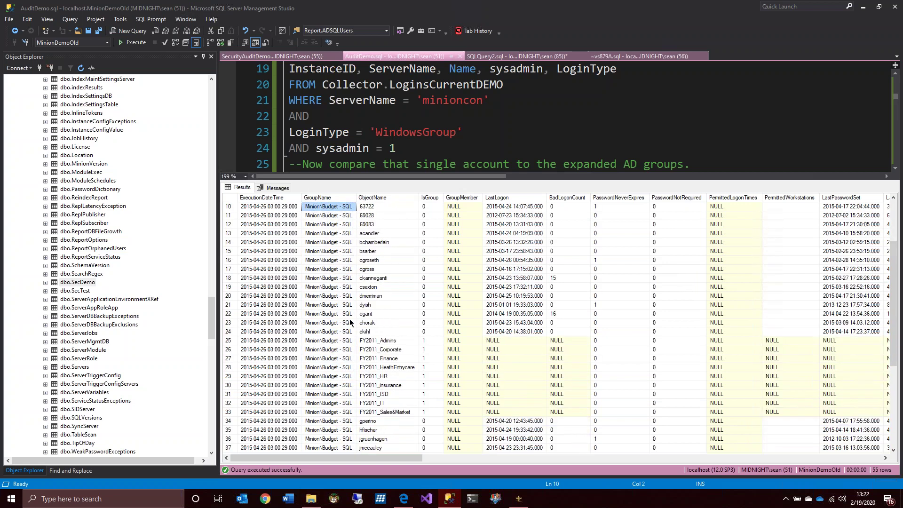
pyautogui.click(384, 341)
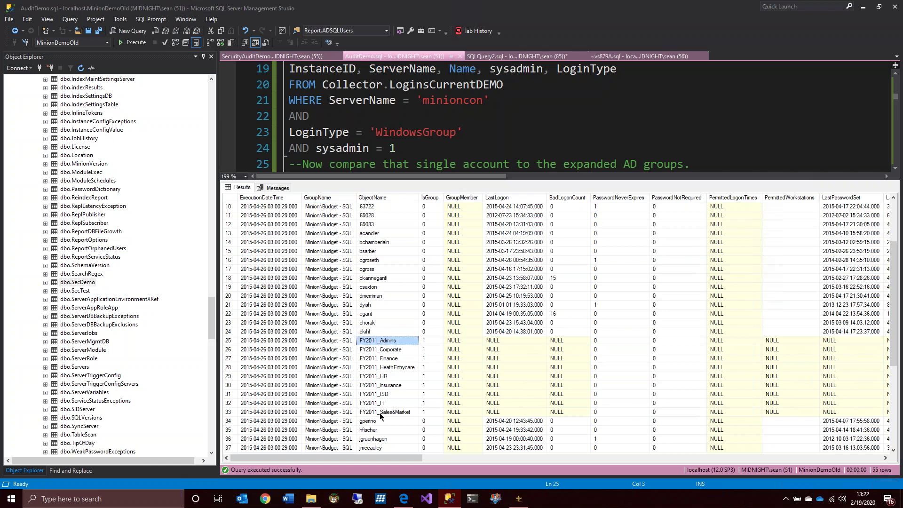
pyautogui.keyDown('shift'); pyautogui.click(380, 412); pyautogui.keyUp('shift')
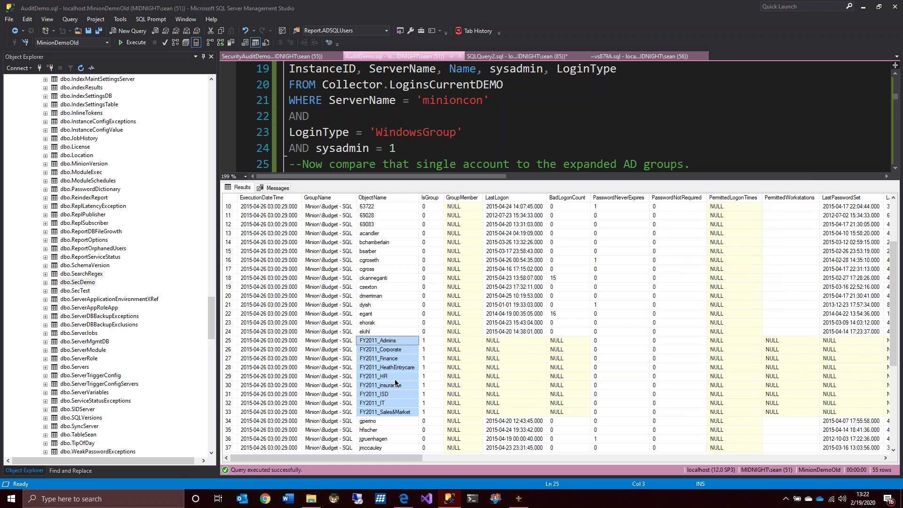
# Step: Look through the individual accounts listed as members of Minion\Budget - SQL in the results
pyautogui.click(483, 146)
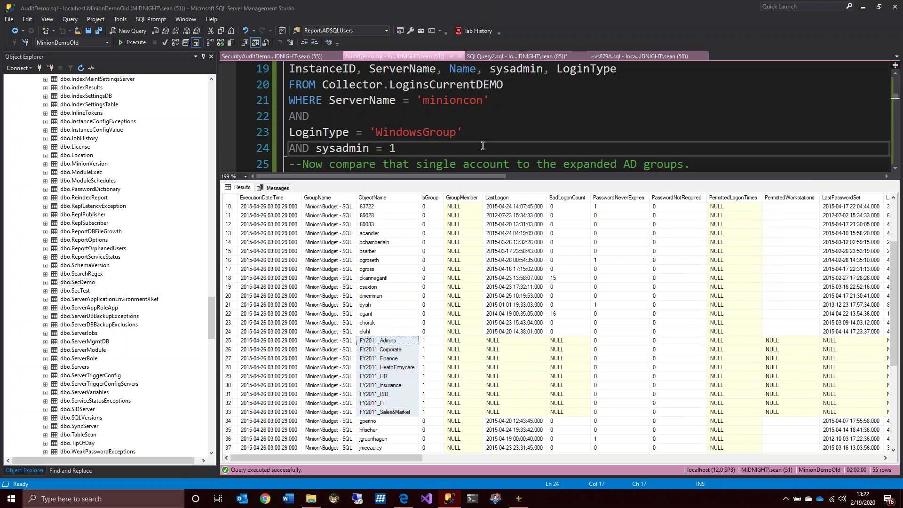
pyautogui.click(369, 305)
pyautogui.scroll(-6, 368, 307)
pyautogui.scroll(8, 368, 306)
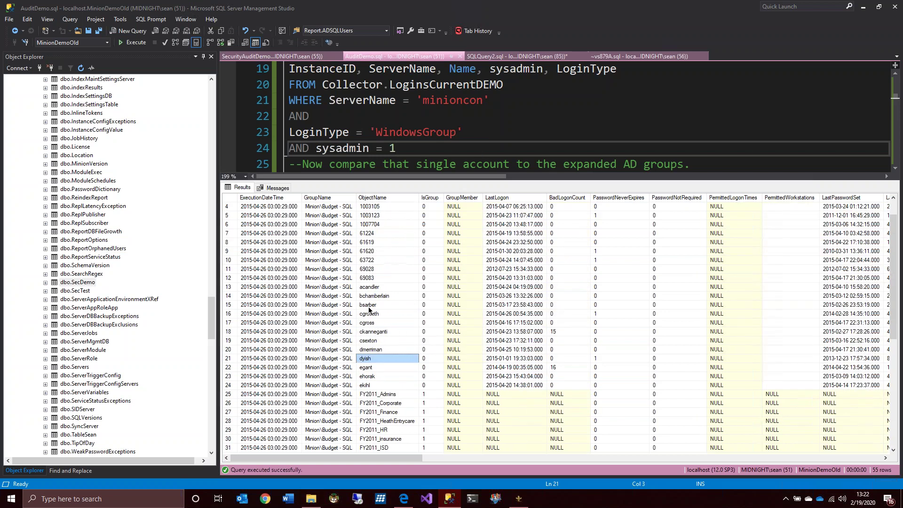
pyautogui.scroll(1, 369, 308)
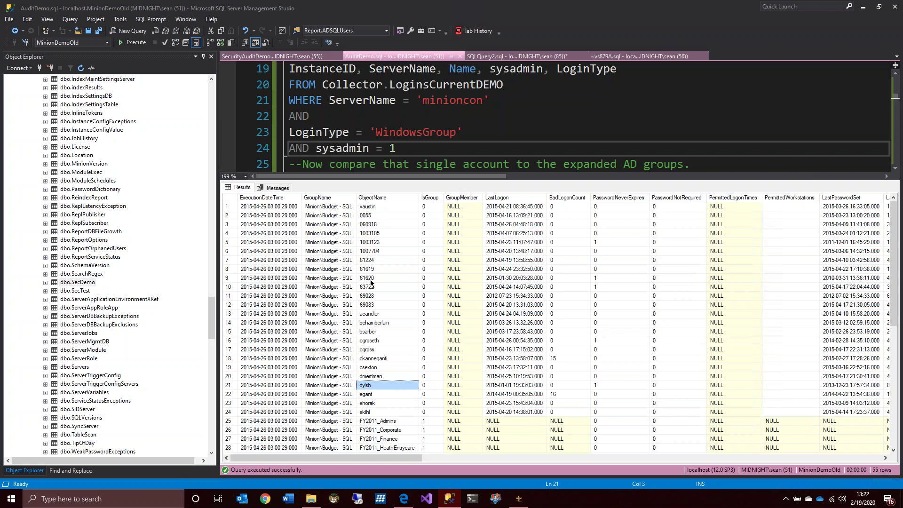
pyautogui.scroll(-3, 396, 364)
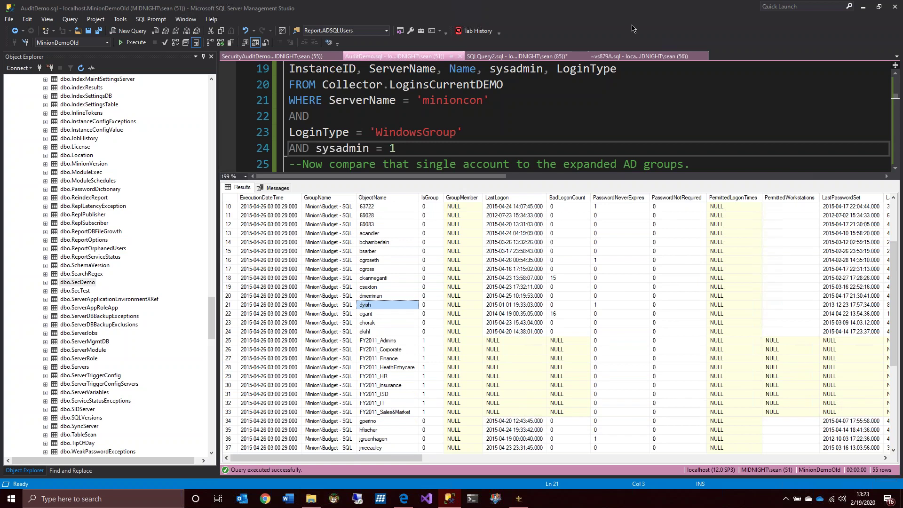
# Step: Hide the results and run USE Minion, GO and Report.SQLAdminsGetByServerNameDEMO with 'MinionCon' and 'sysadmin'
pyautogui.hotkey('ctrl', 'r')
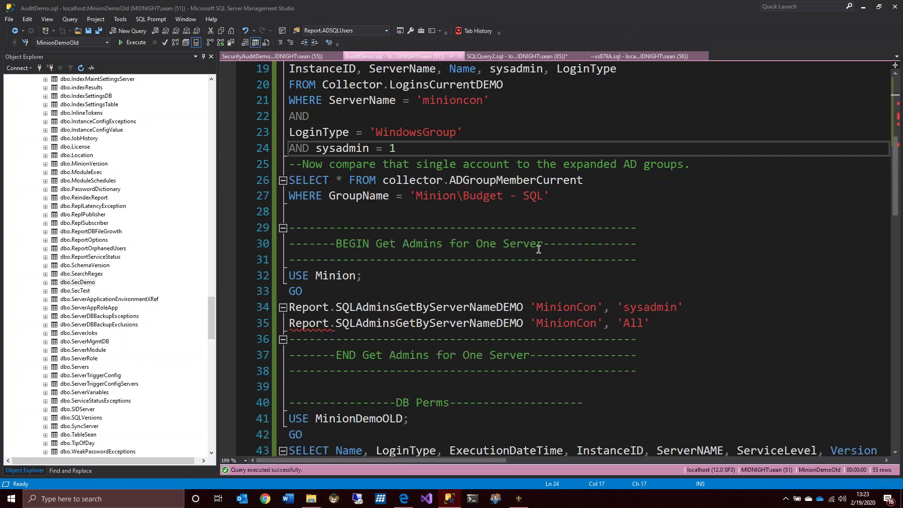
pyautogui.click(537, 284)
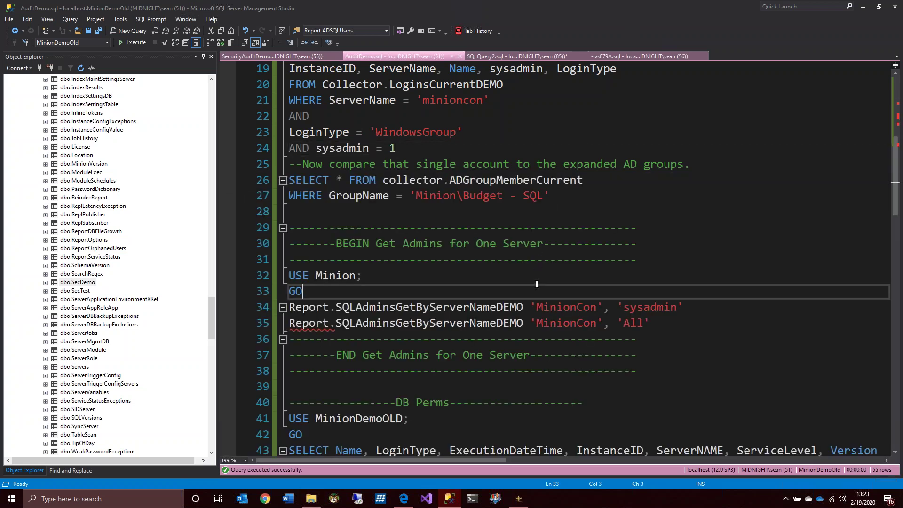
pyautogui.scroll(-1, 536, 284)
pyautogui.moveTo(424, 261)
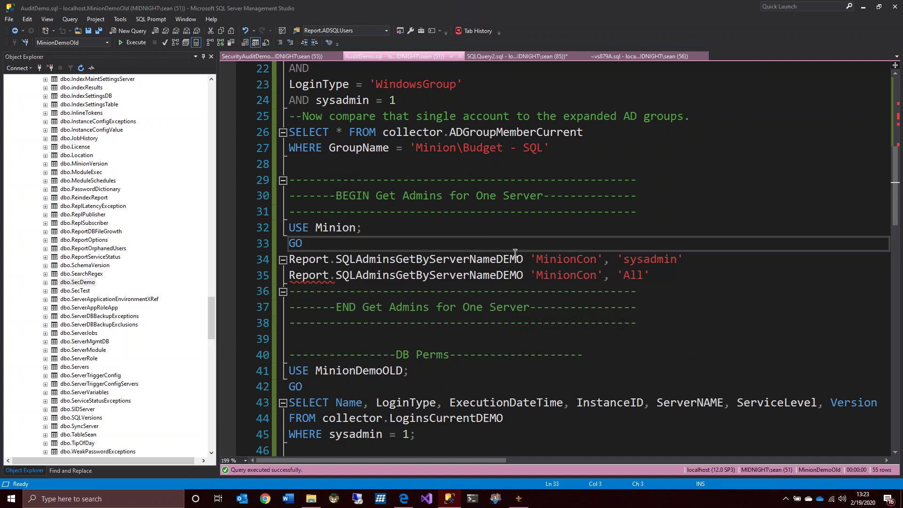
pyautogui.moveTo(496, 259); pyautogui.dragTo(327, 250)
pyautogui.doubleClick(339, 259)
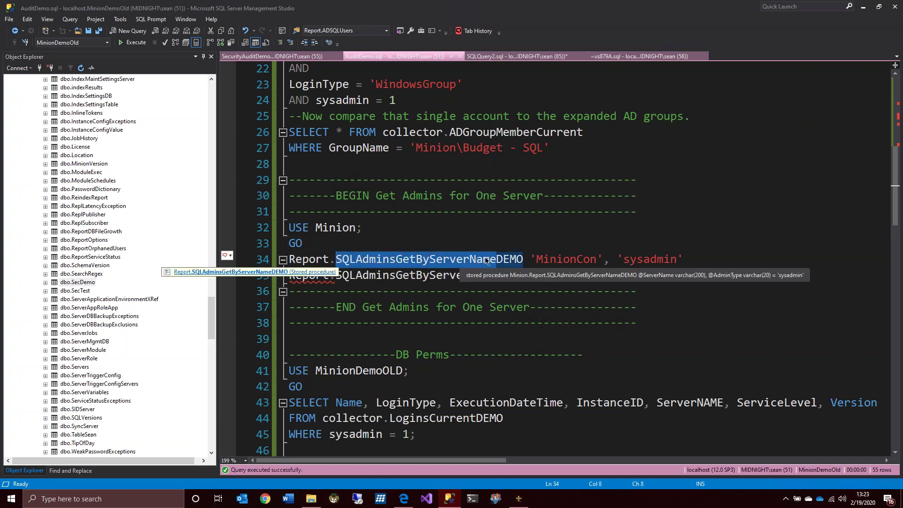
pyautogui.press('Up')
pyautogui.doubleClick(578, 262)
pyautogui.doubleClick(658, 259)
pyautogui.moveTo(707, 258); pyautogui.dragTo(246, 231)
pyautogui.click(132, 42)
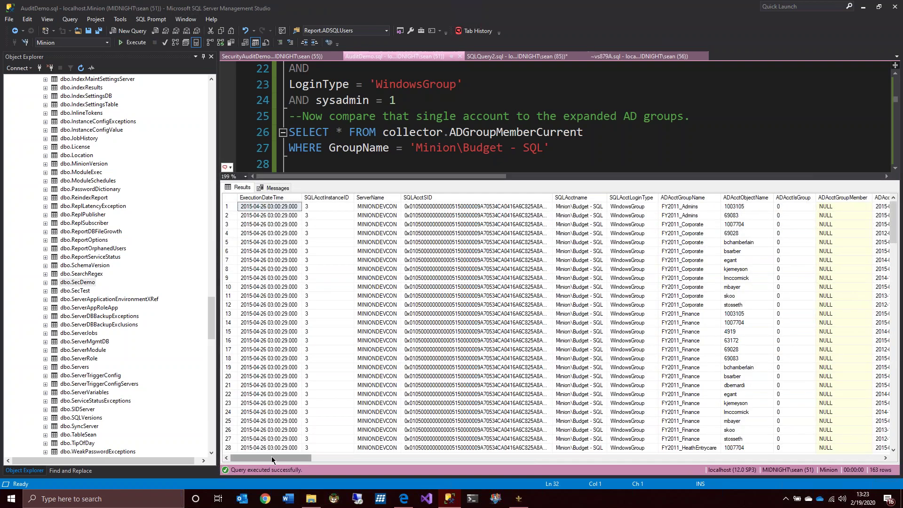
# Step: Examine the SQLAcctname, ADAcctGroupName and ADAcctObjectName columns of the sysadmin report
pyautogui.moveTo(273, 460); pyautogui.dragTo(278, 460)
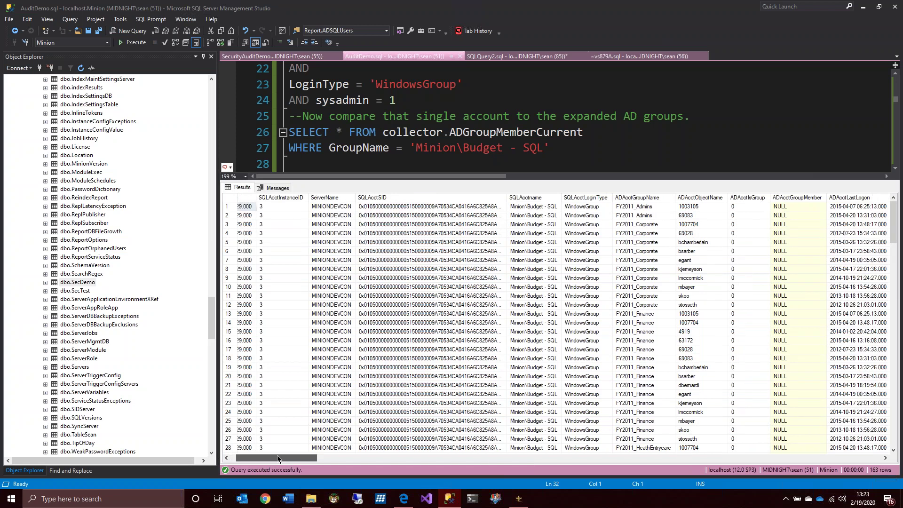
pyautogui.click(530, 198)
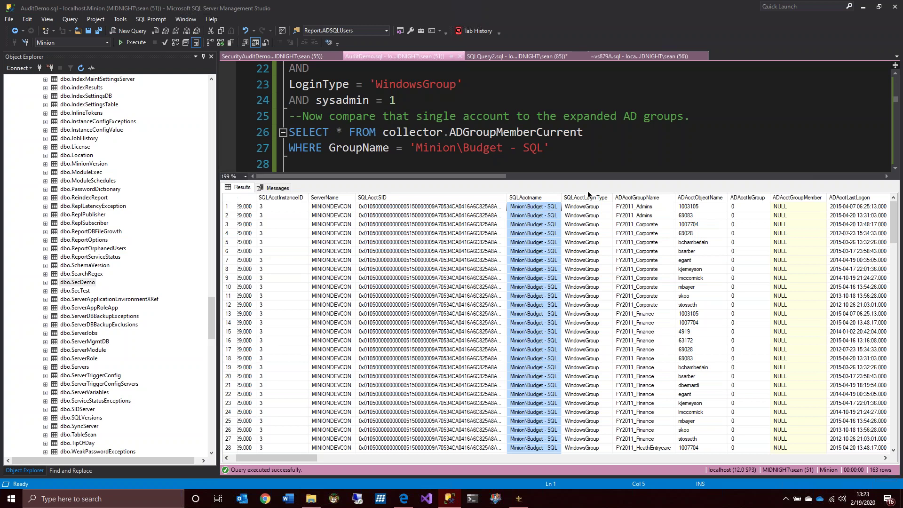
pyautogui.click(621, 198)
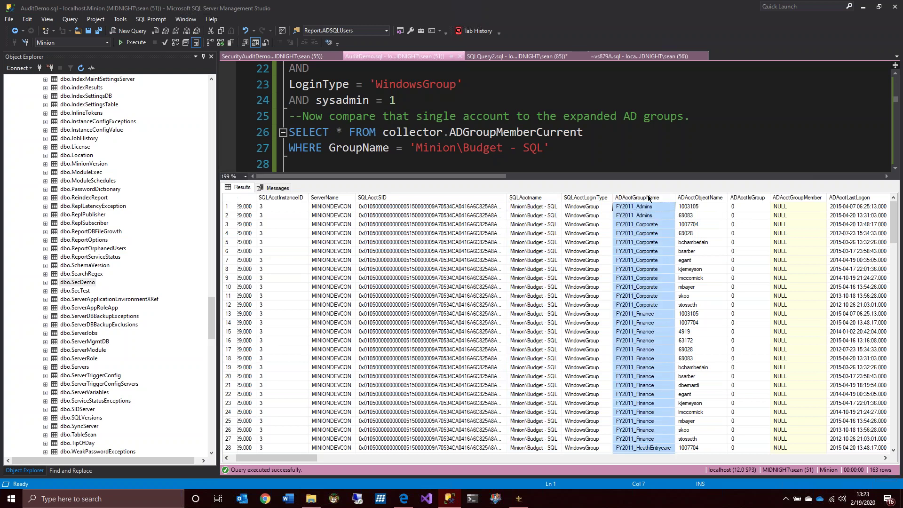
pyautogui.click(701, 198)
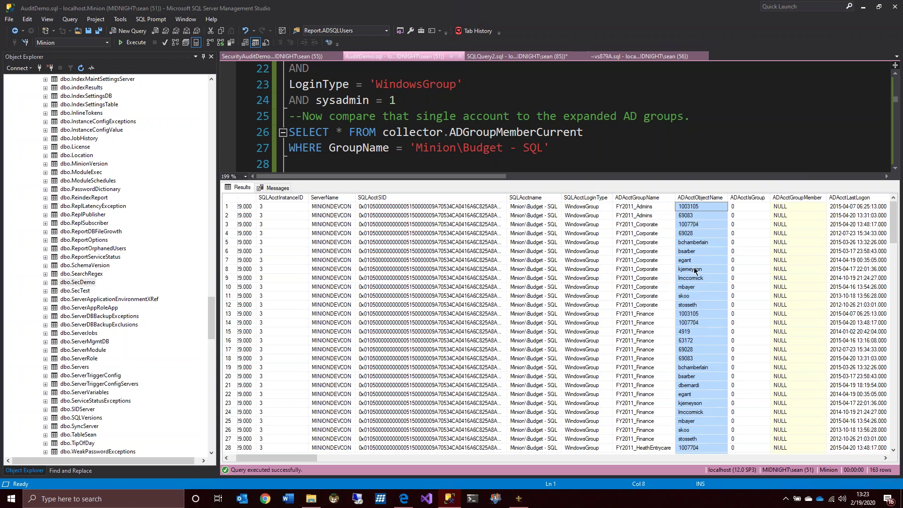
# Step: Review the sysadmin report's rows across all nested AD groups, and highlight the ServerName column
pyautogui.scroll(-3, 694, 269)
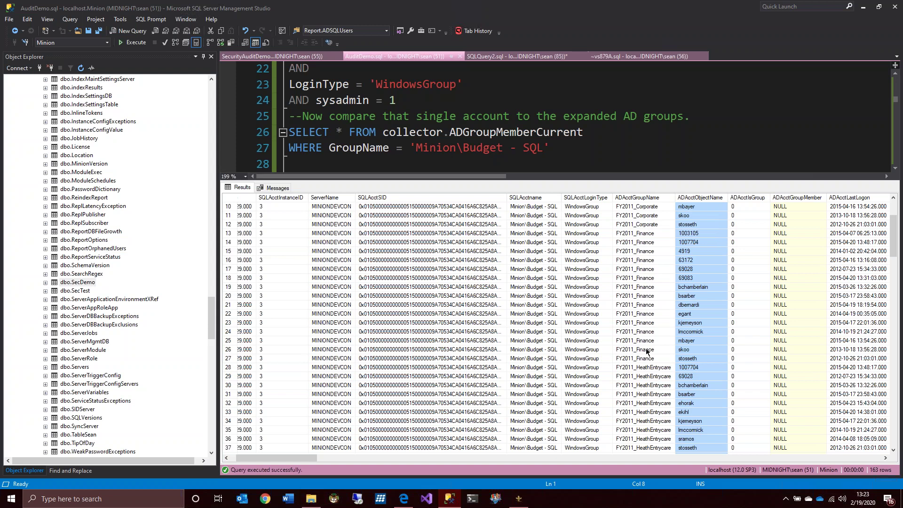
pyautogui.scroll(-20, 644, 367)
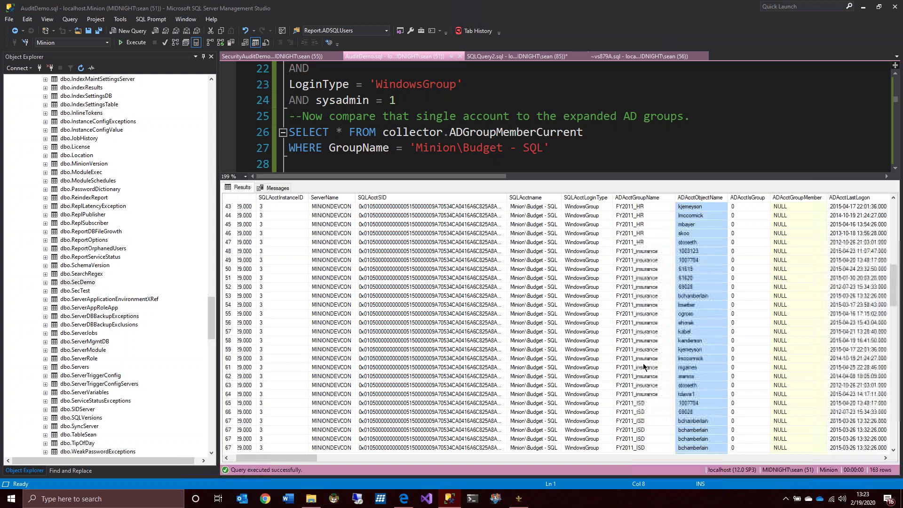
pyautogui.scroll(-18, 644, 367)
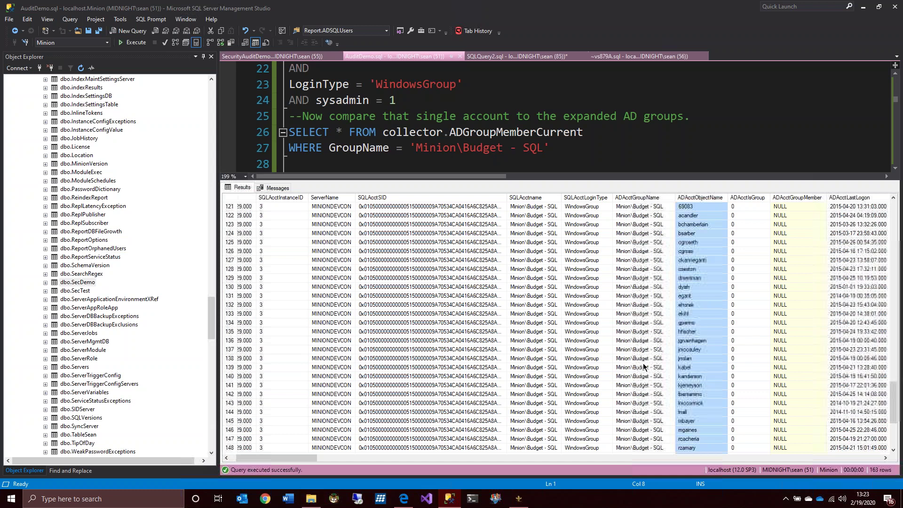
pyautogui.scroll(20, 643, 367)
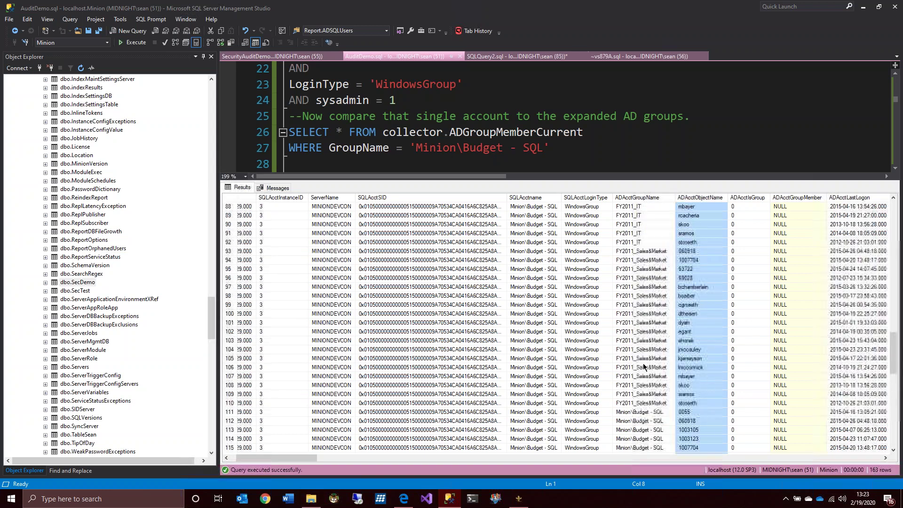
pyautogui.scroll(13, 643, 367)
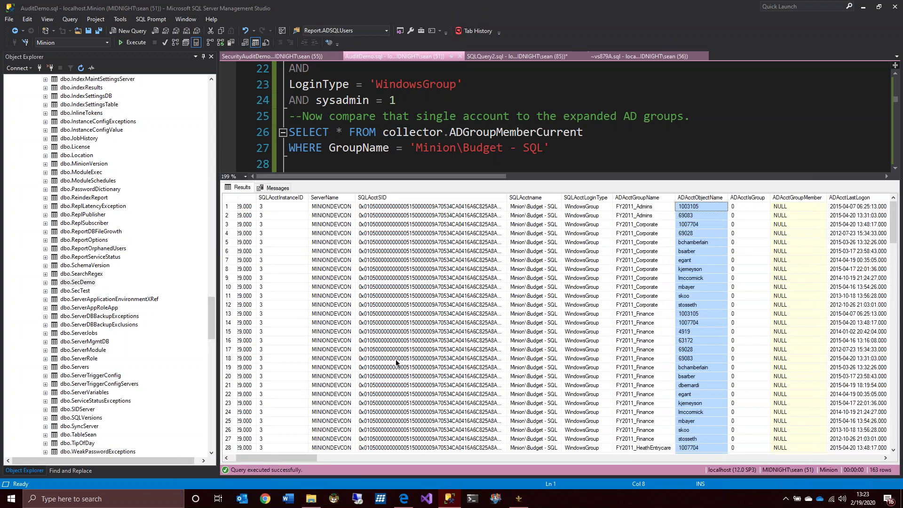
pyautogui.click(338, 197)
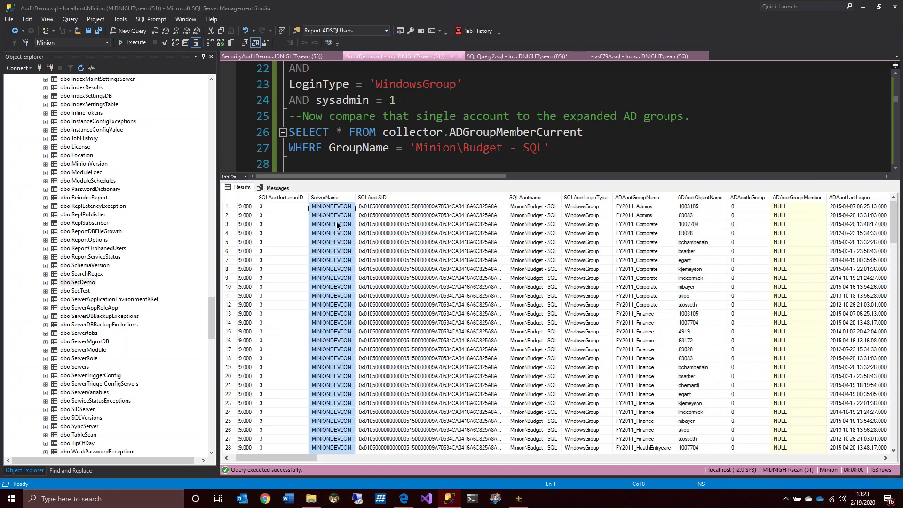
# Step: Hide the results and compare the 'sysadmin' and 'All' calls of Report.SQLAdminsGetByServerNameDEMO for 'MinionCon' by highlighting each line
pyautogui.hotkey('ctrl', 'r')
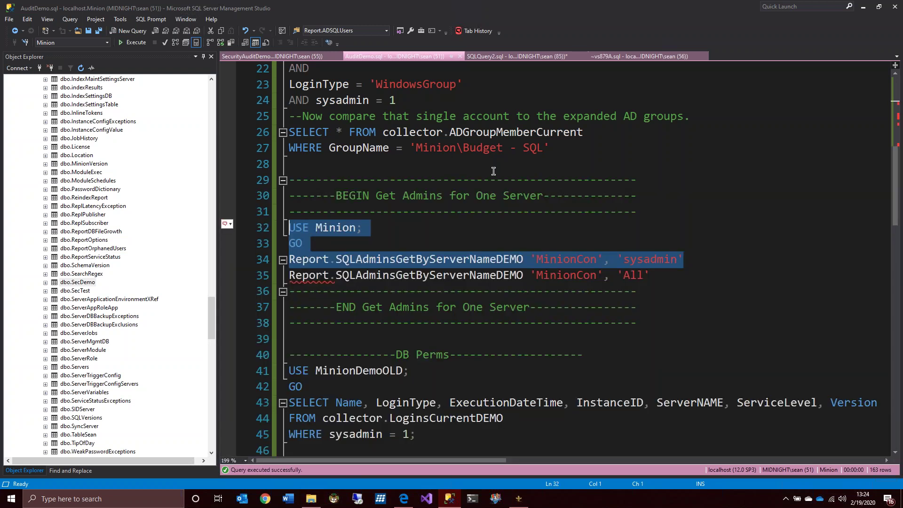
pyautogui.click(531, 243)
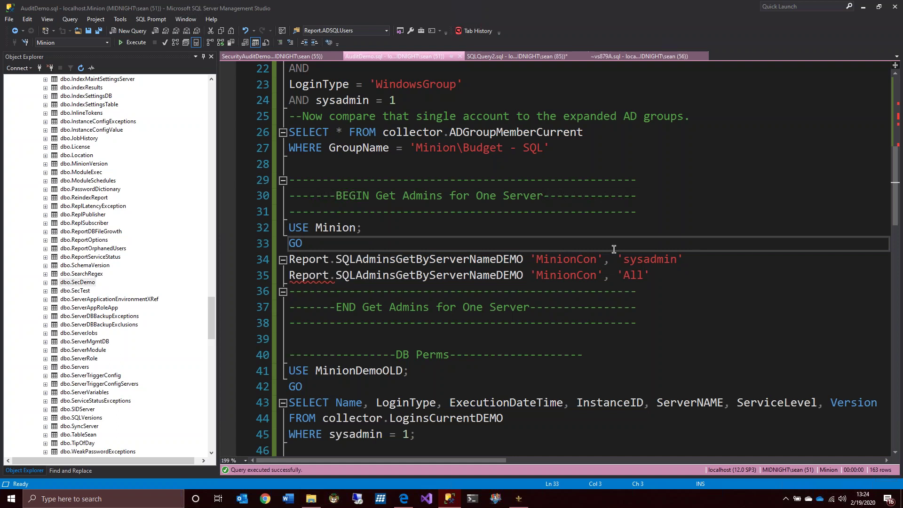
pyautogui.click(696, 260)
pyautogui.moveTo(696, 260); pyautogui.dragTo(288, 261)
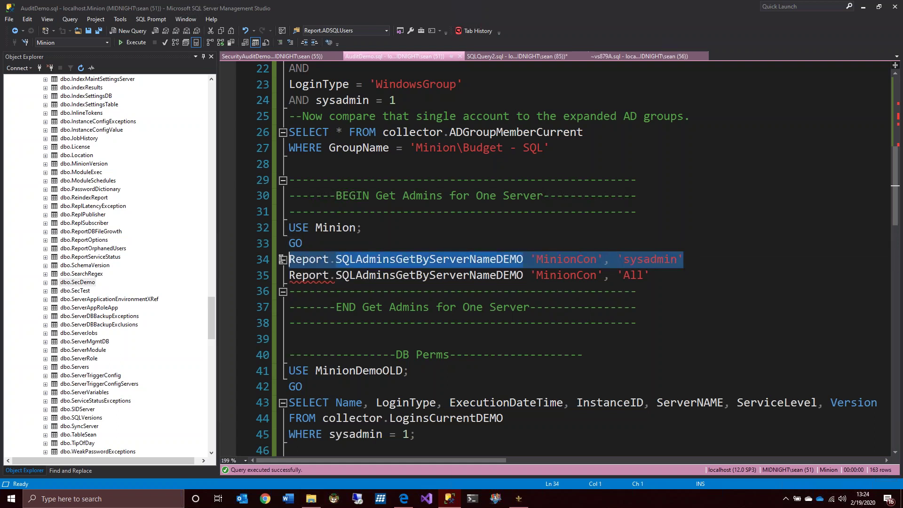
pyautogui.click(504, 276)
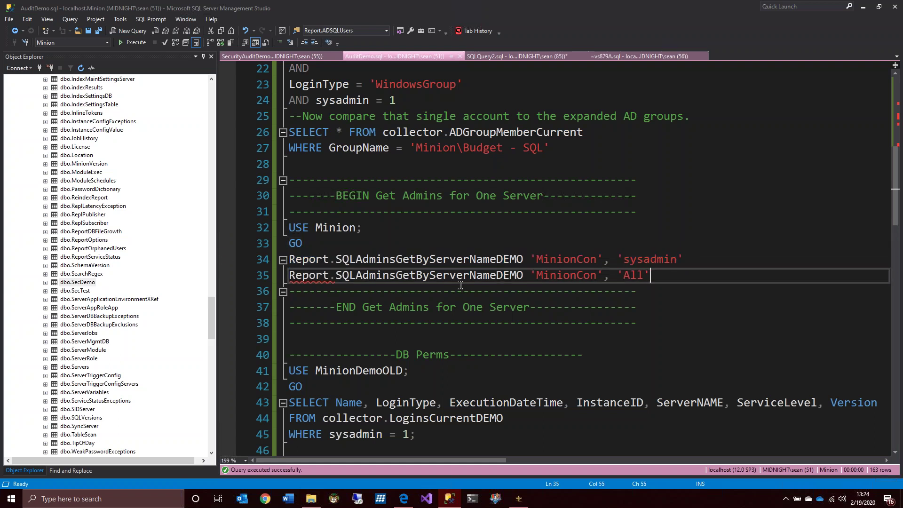
pyautogui.hotkey('shift', 'Home')
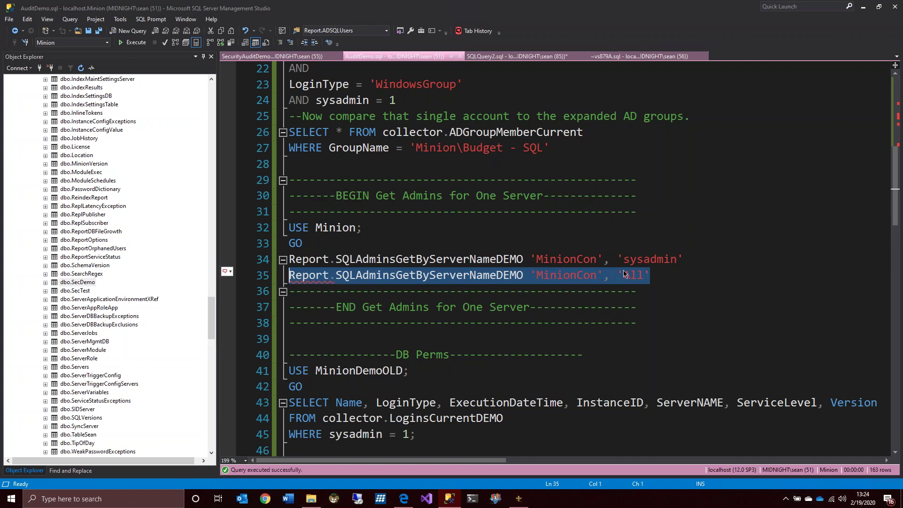
pyautogui.click(549, 337)
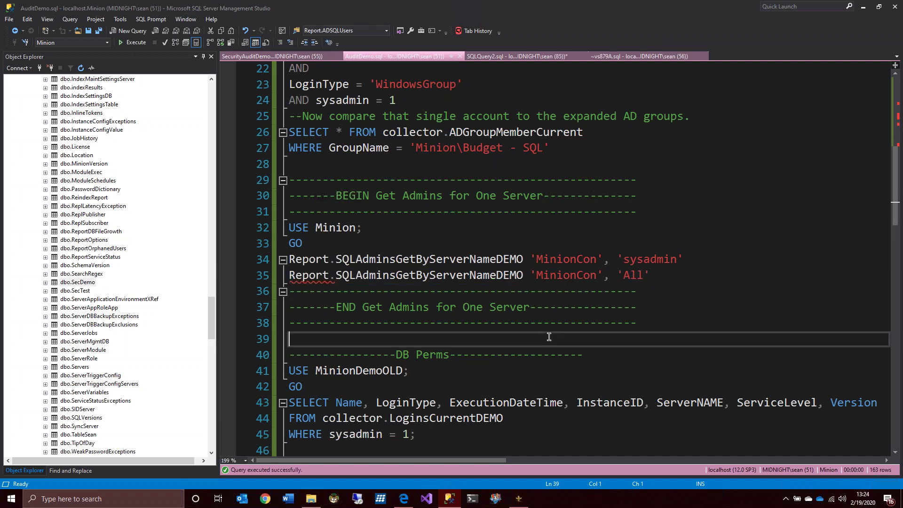
# Step: Run USE Minion, GO and Report.SQLAdminsGetAllDEMO 'sysadmin' from the Get Admins for AllServers section of the script
pyautogui.scroll(-5, 549, 337)
pyautogui.scroll(2, 548, 337)
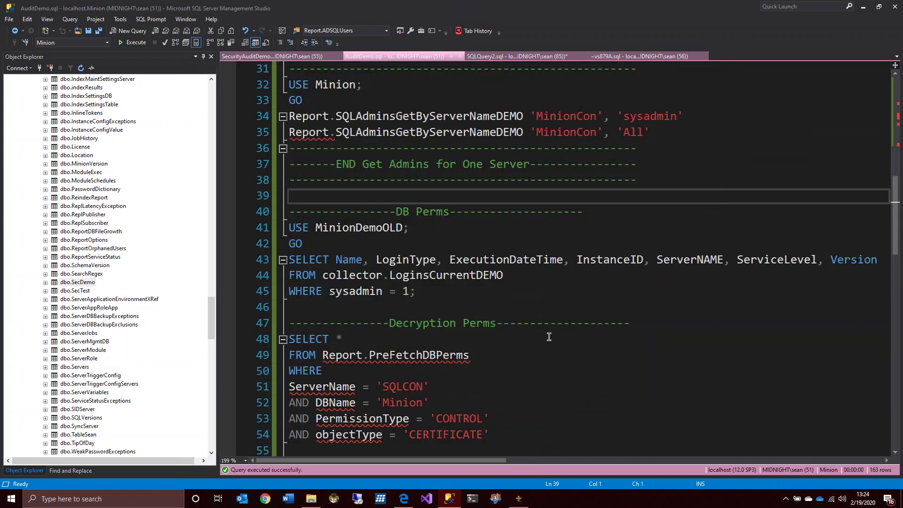
pyautogui.scroll(-6, 549, 336)
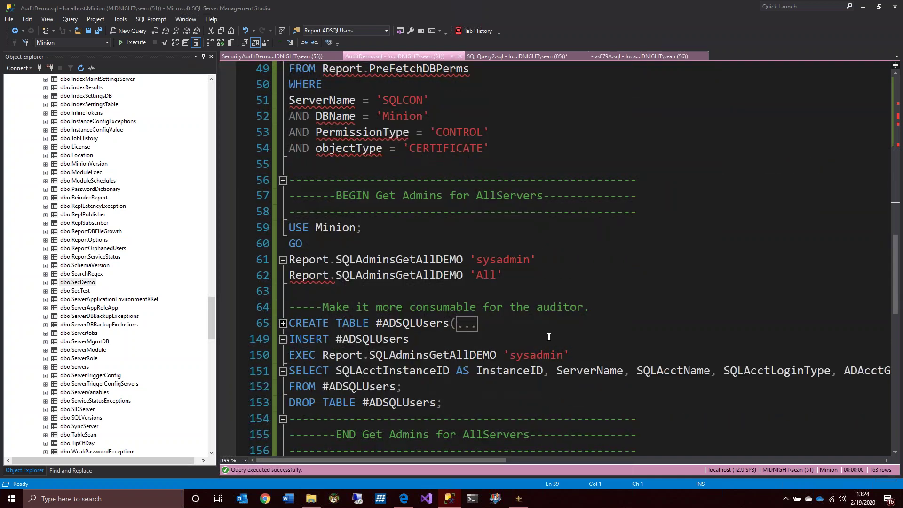
pyautogui.scroll(-1, 549, 337)
pyautogui.click(552, 210)
pyautogui.hotkey('shift', 'Up')
pyautogui.hotkey('shift', 'Up')
pyautogui.hotkey('shift', 'Home')
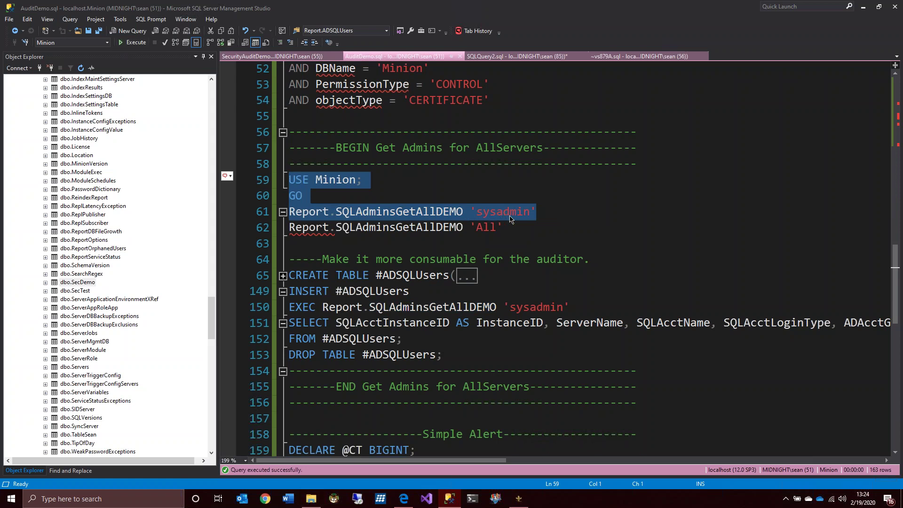
pyautogui.click(132, 43)
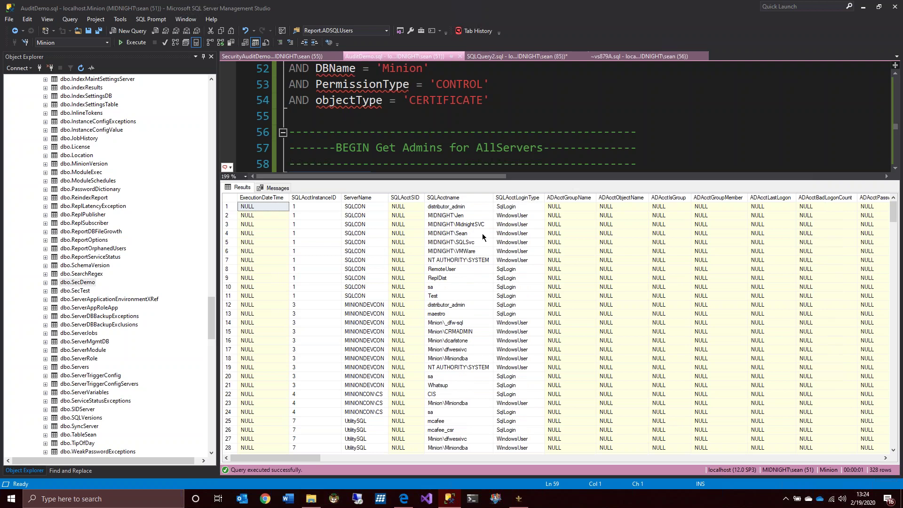
# Step: Review the all-servers sysadmin report, from the individual SQL and Windows logins through the expanded AD group members
pyautogui.scroll(-13, 482, 234)
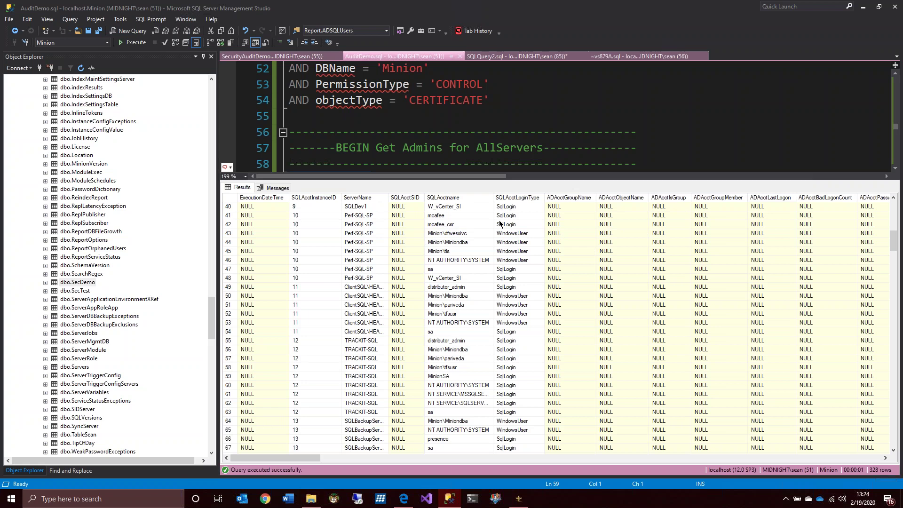
pyautogui.scroll(-14, 550, 285)
pyautogui.scroll(-5, 549, 286)
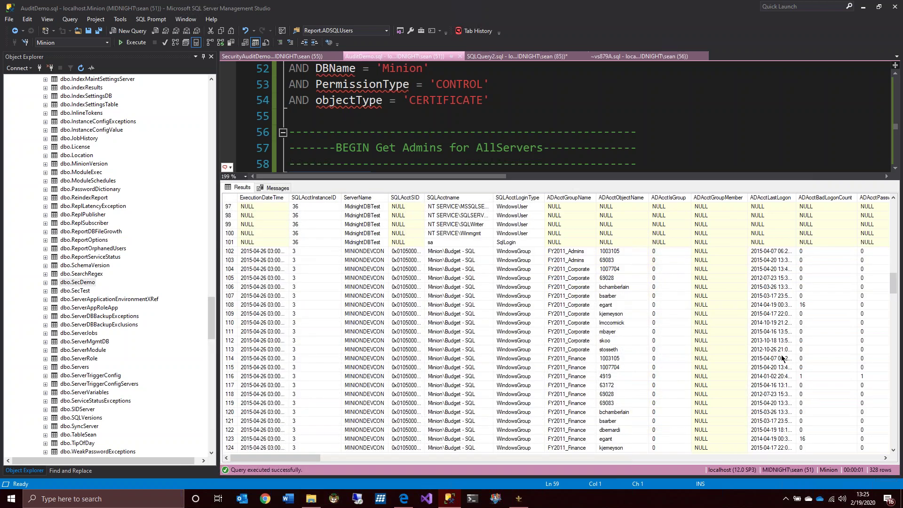
pyautogui.scroll(-20, 570, 362)
pyautogui.scroll(-20, 570, 362)
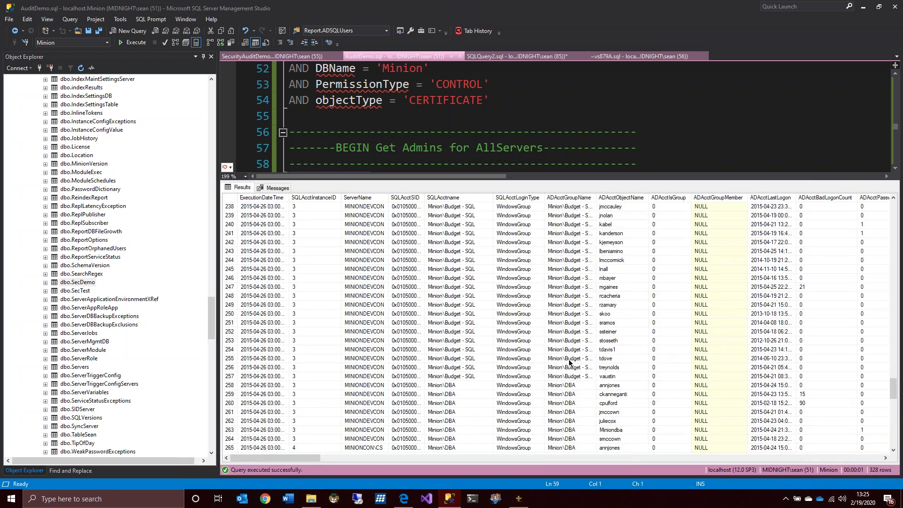
pyautogui.scroll(-20, 569, 362)
pyautogui.scroll(20, 570, 362)
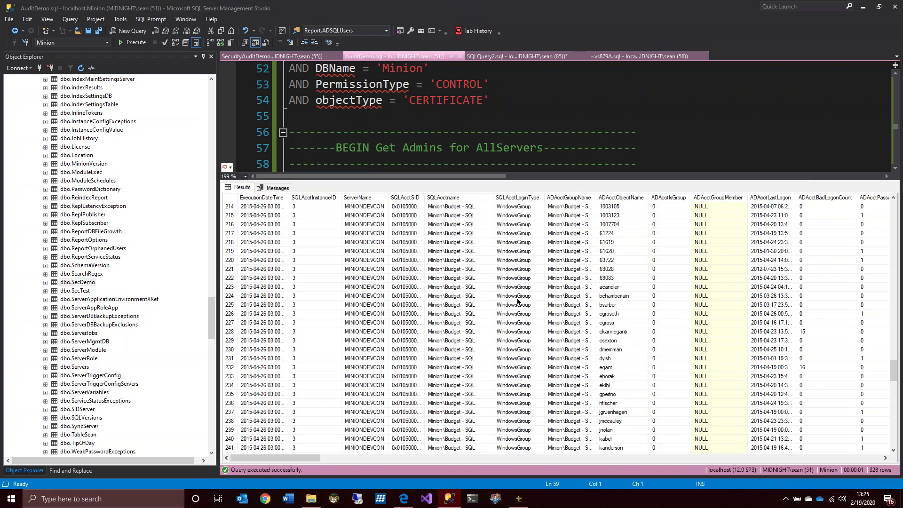
pyautogui.click(518, 296)
pyautogui.scroll(20, 515, 351)
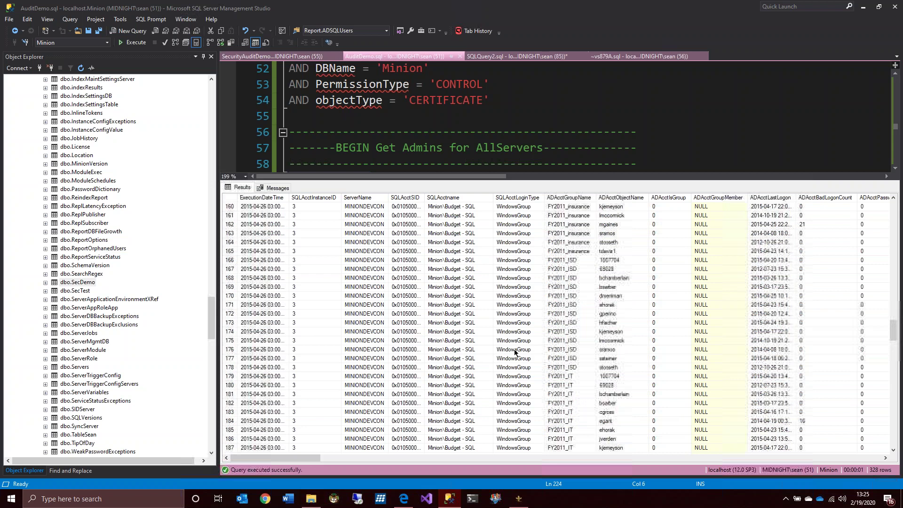
pyautogui.scroll(20, 515, 352)
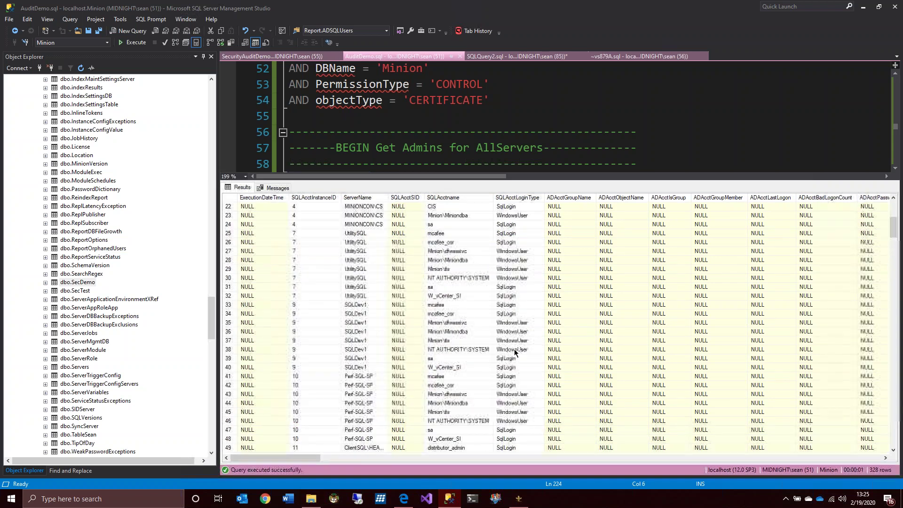
# Step: Select the entire sysadmin result grid and view the available copy and export options
pyautogui.click(230, 196)
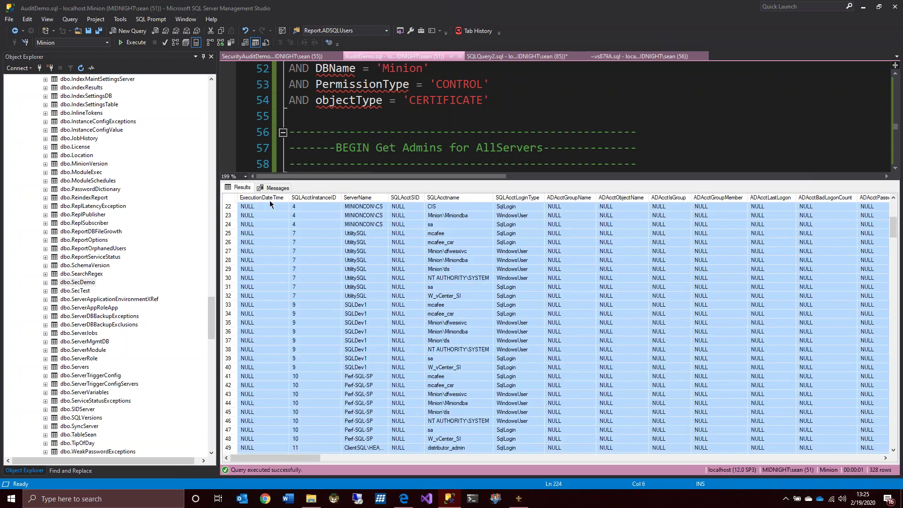
pyautogui.rightClick(270, 212)
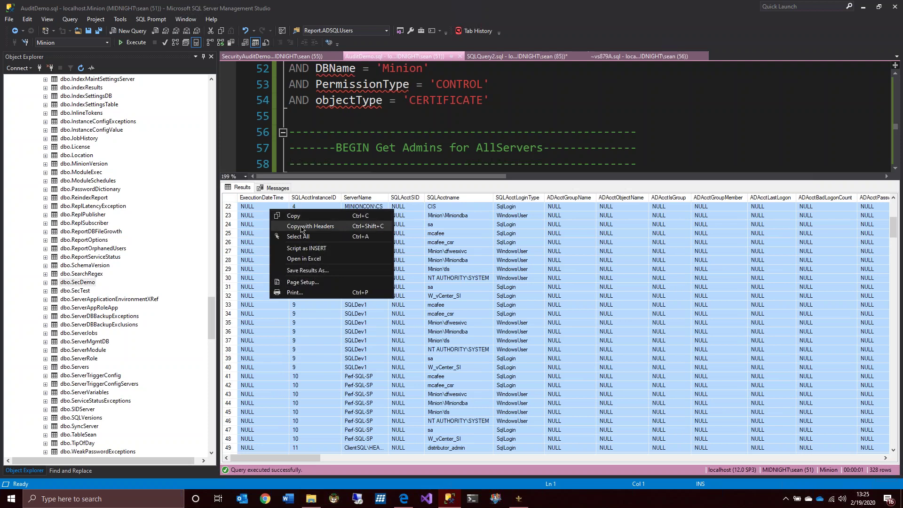
pyautogui.click(461, 242)
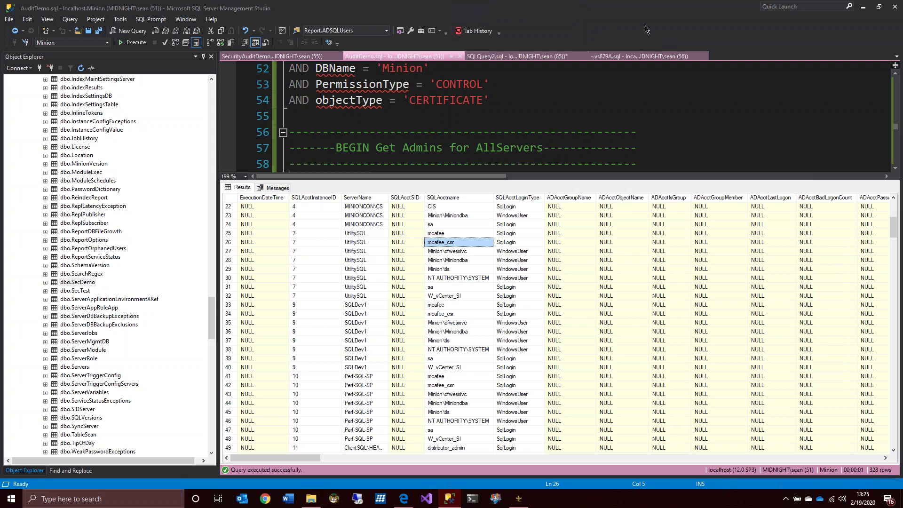
# Step: Hide the results and read the boss's email #5 in the presentation, returning to SQL Server Management Studio
pyautogui.hotkey('ctrl', 'r')
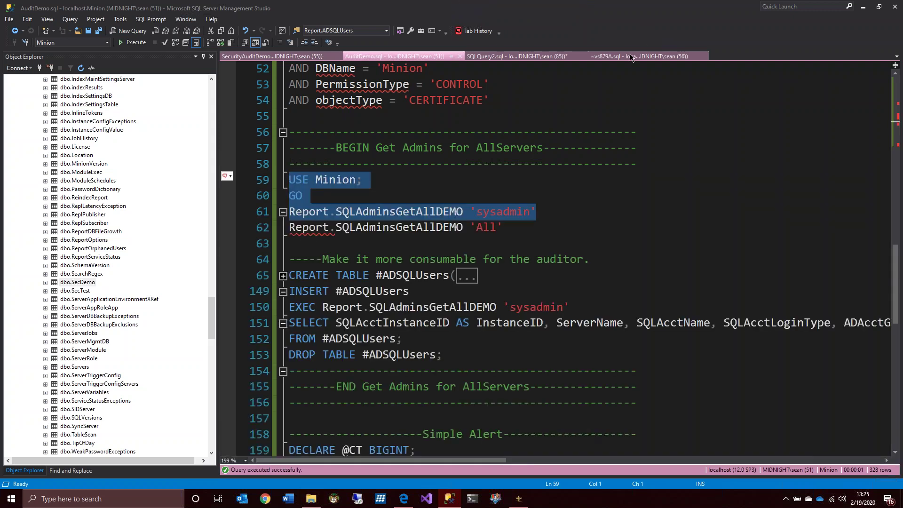
pyautogui.click(562, 219)
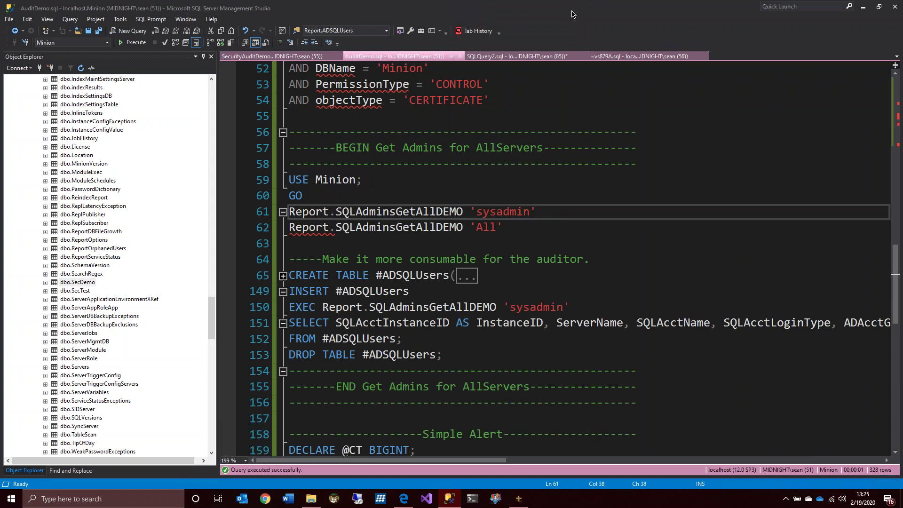
pyautogui.click(557, 6)
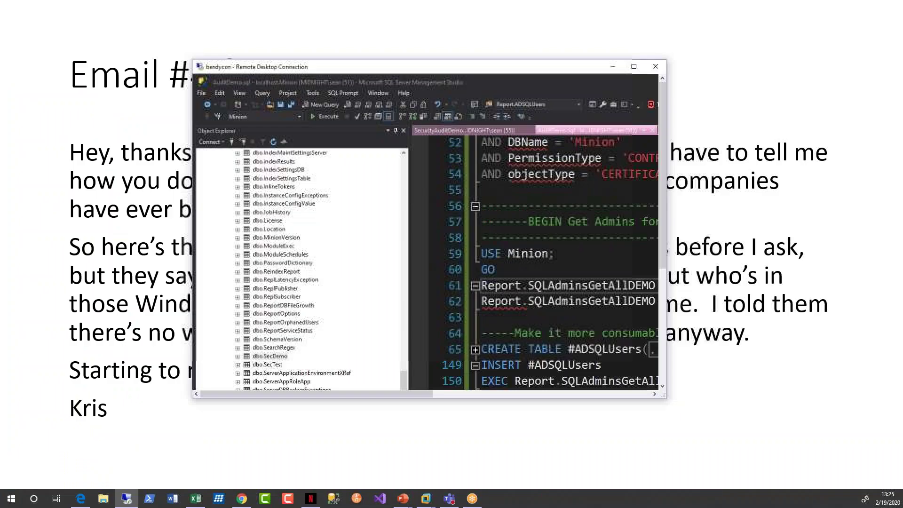
pyautogui.hotkey('alt', 'Tab')
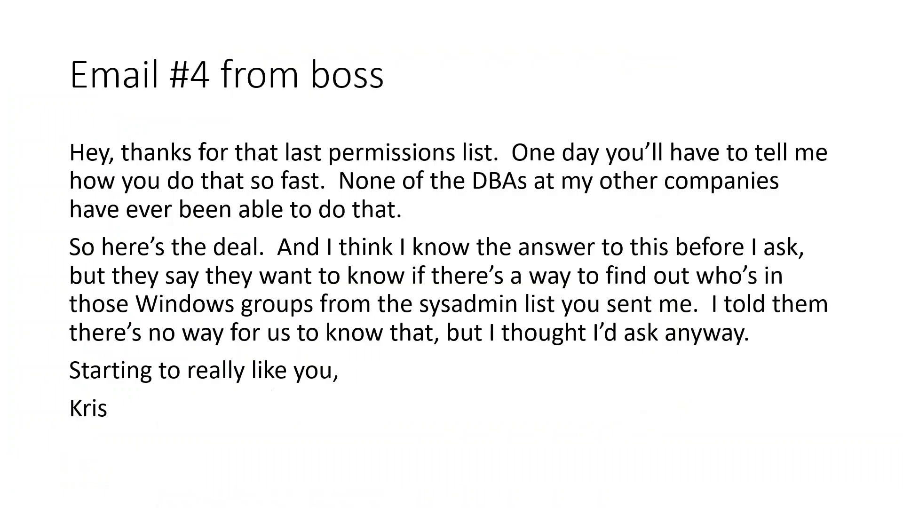
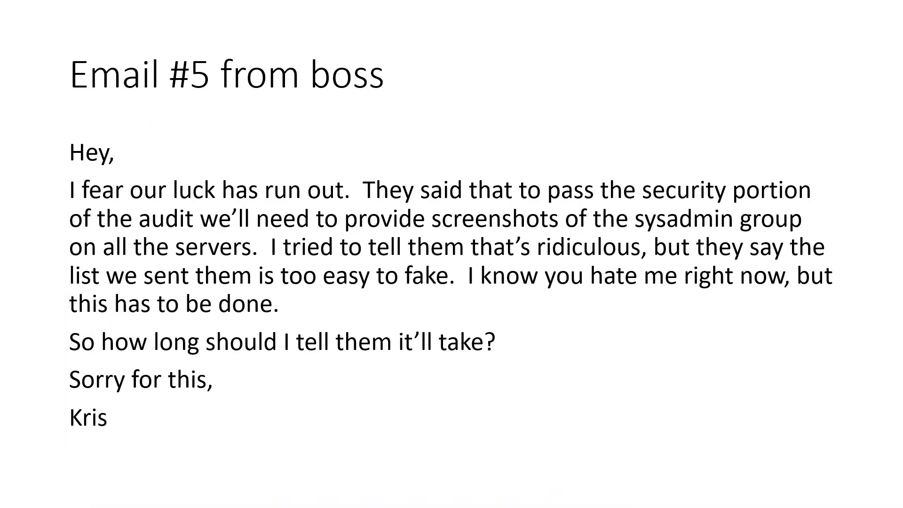
pyautogui.hotkey('alt', 'Tab')
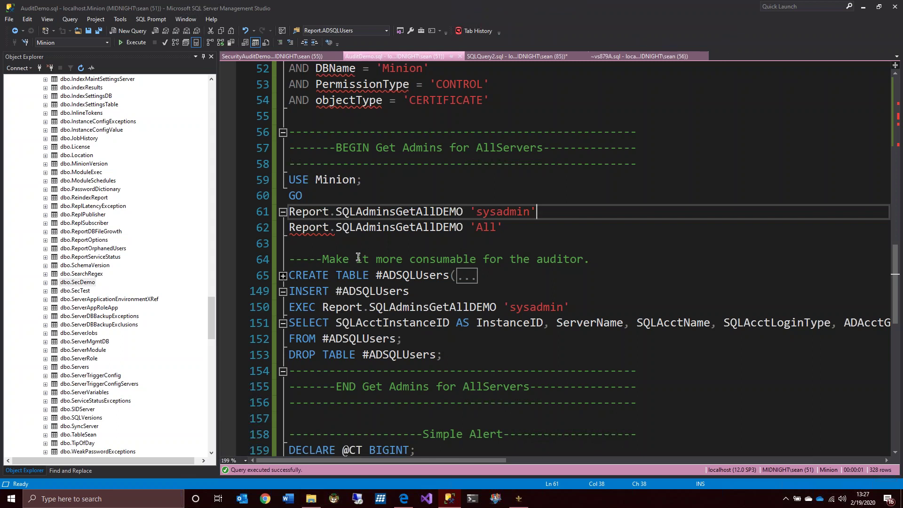
pyautogui.click(354, 243)
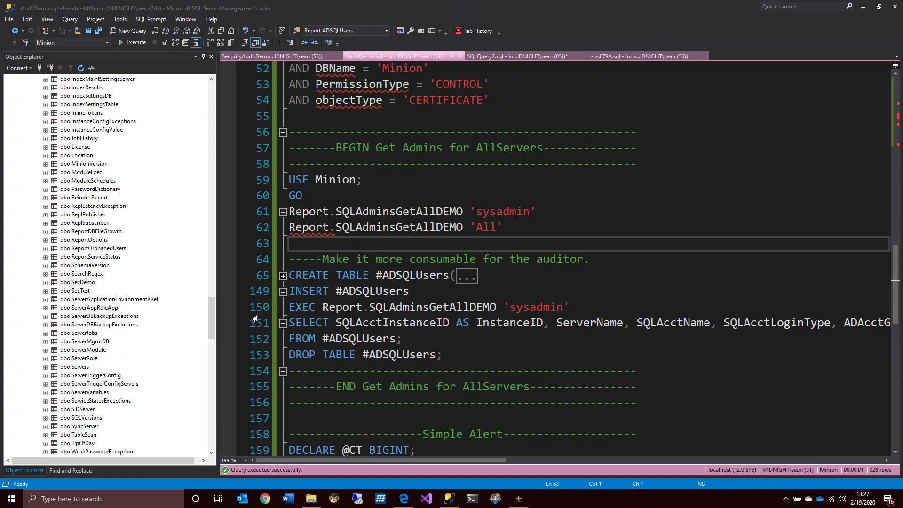
pyautogui.moveTo(211, 317); pyautogui.dragTo(212, 57)
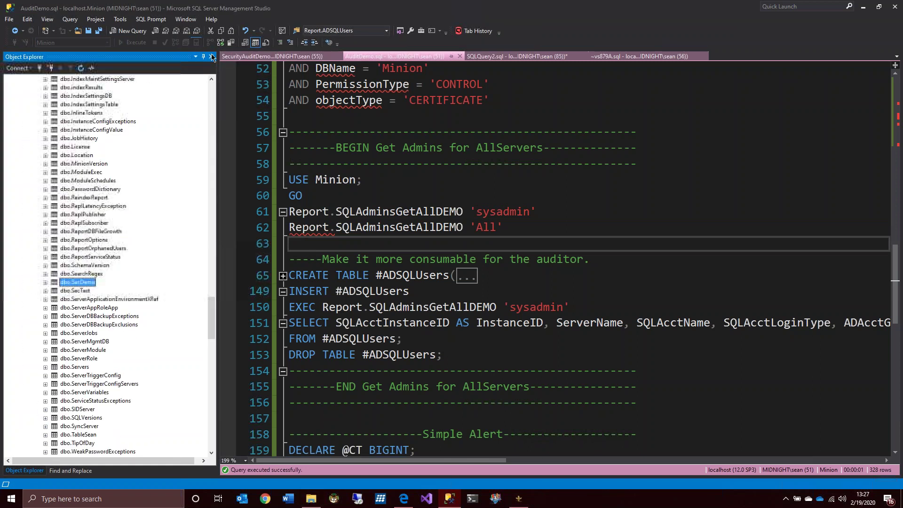
pyautogui.click(212, 57)
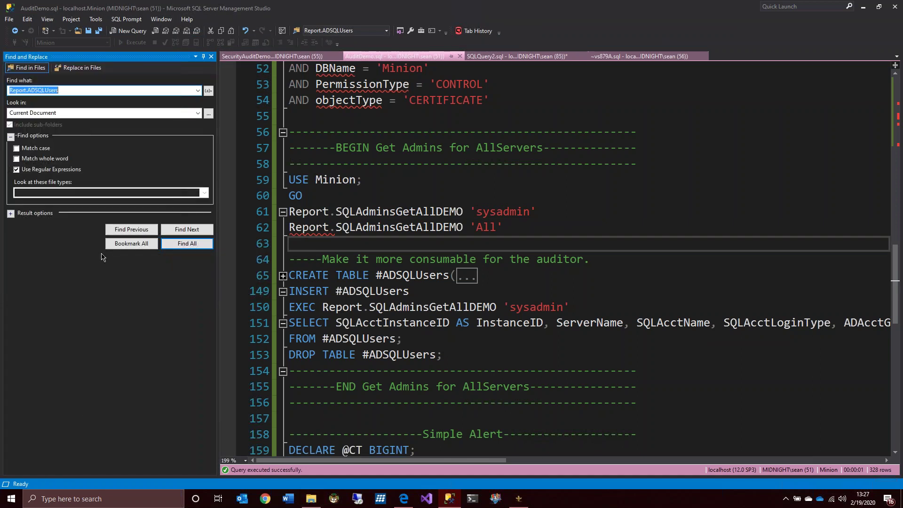
pyautogui.click(47, 20)
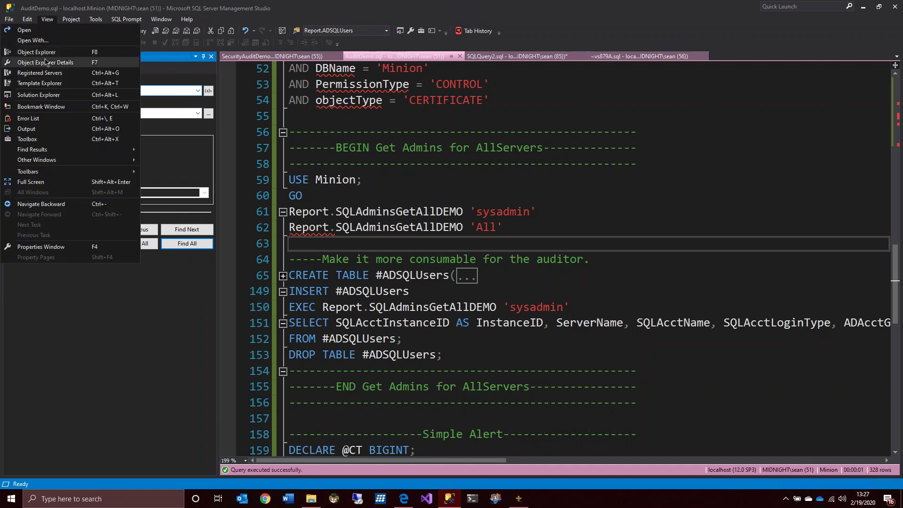
pyautogui.press('Escape')
pyautogui.press('F8')
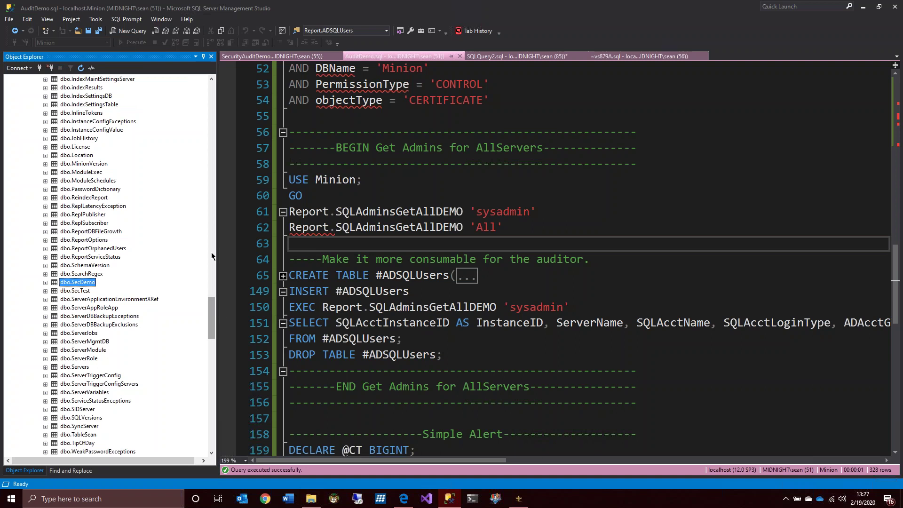
# Step: Collapse the Databases folder and open the properties of the sysadmin role from the localhost server's Security > Server Roles
pyautogui.moveTo(211, 252); pyautogui.dragTo(193, 88)
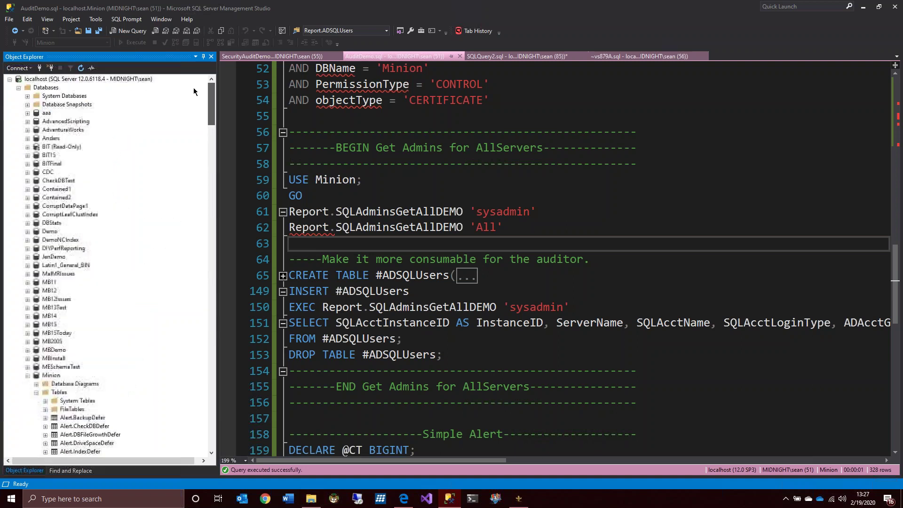
pyautogui.doubleClick(43, 88)
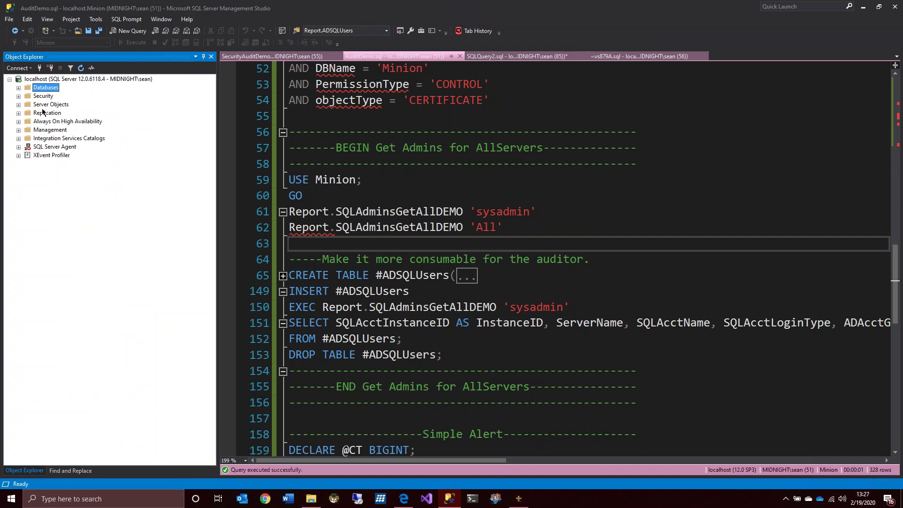
pyautogui.doubleClick(43, 96)
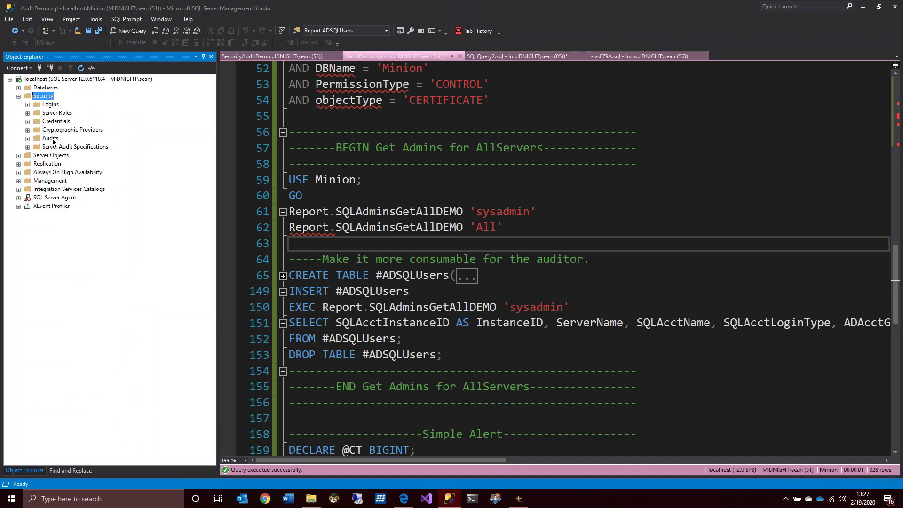
pyautogui.doubleClick(47, 113)
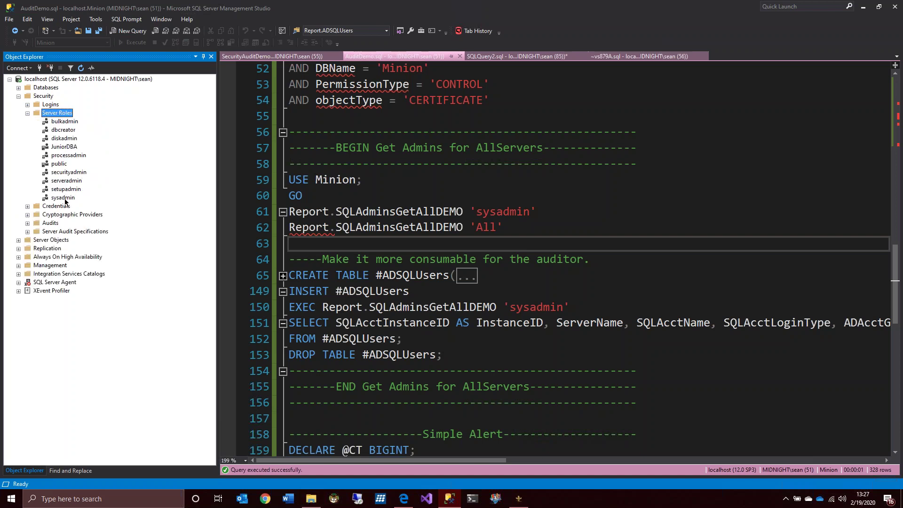
pyautogui.click(65, 198)
pyautogui.doubleClick(65, 198)
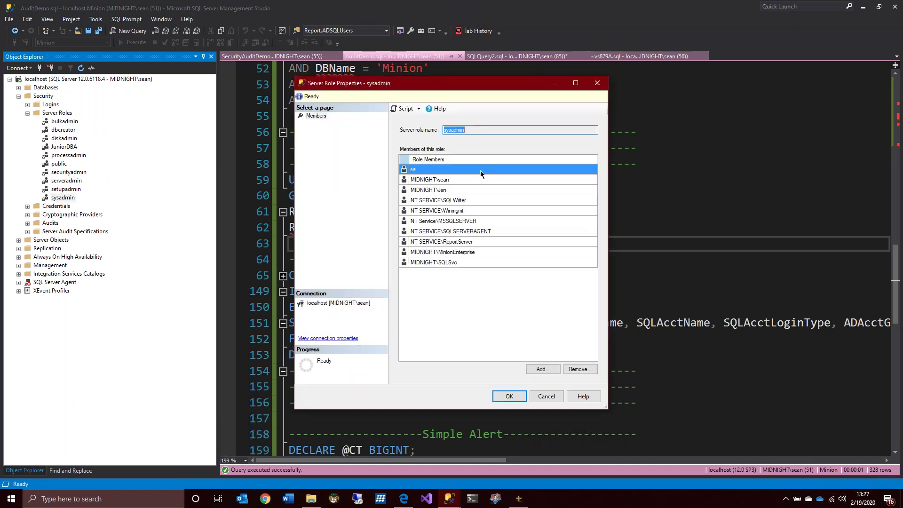
# Step: Close the sysadmin role properties without changes, narrow the Object Explorer and collapse the Security folder
pyautogui.moveTo(499, 88); pyautogui.dragTo(394, 69)
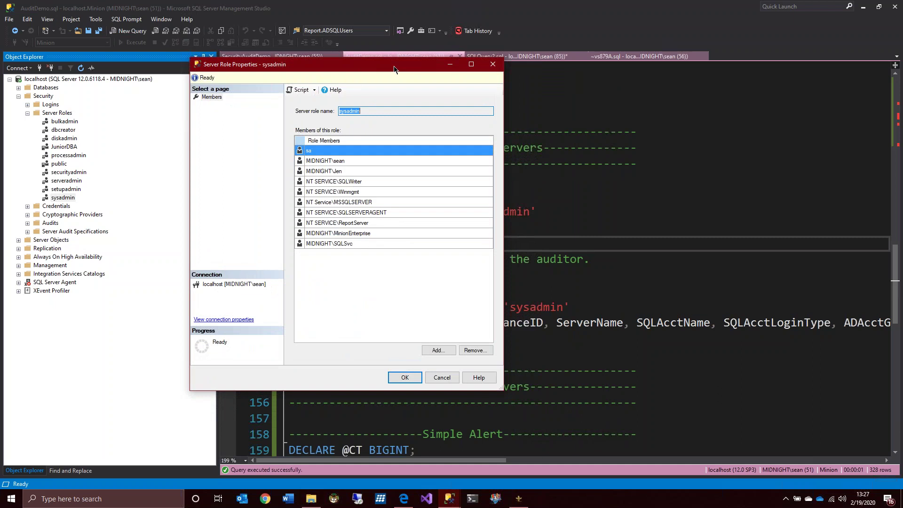
pyautogui.click(441, 379)
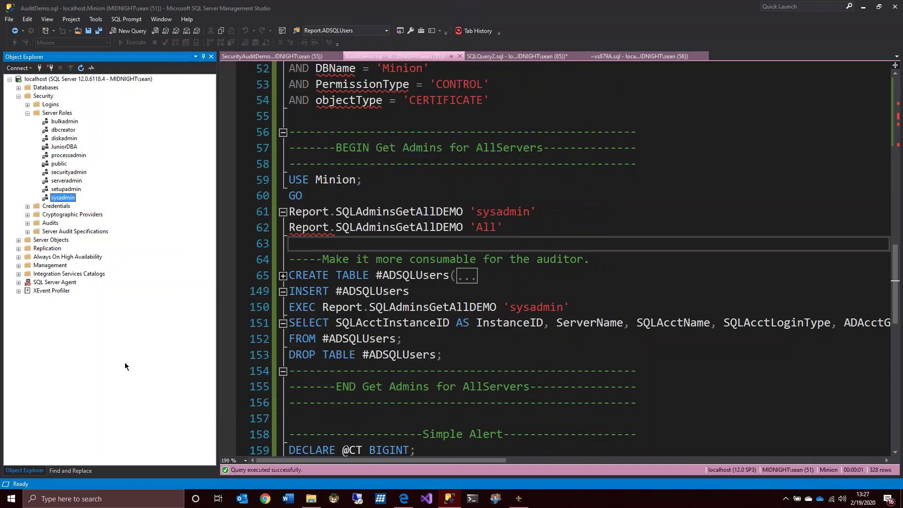
pyautogui.moveTo(219, 214); pyautogui.dragTo(174, 209)
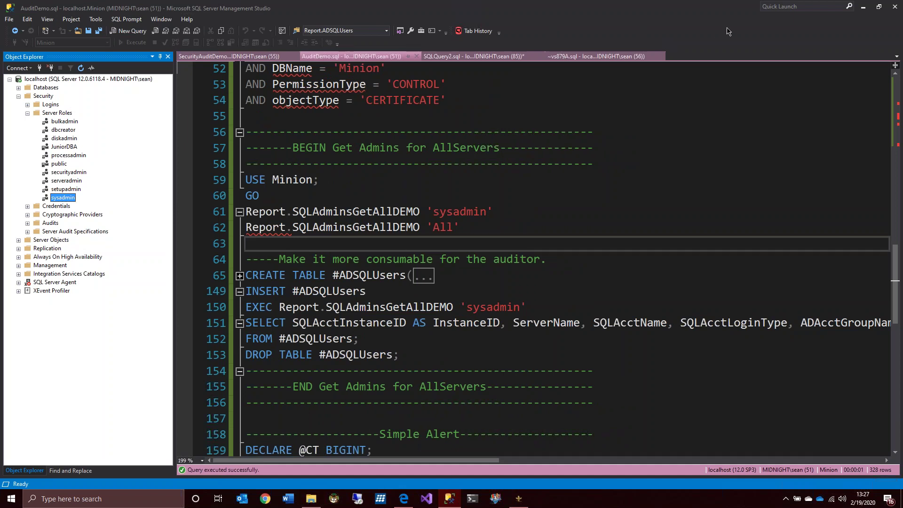
pyautogui.doubleClick(43, 95)
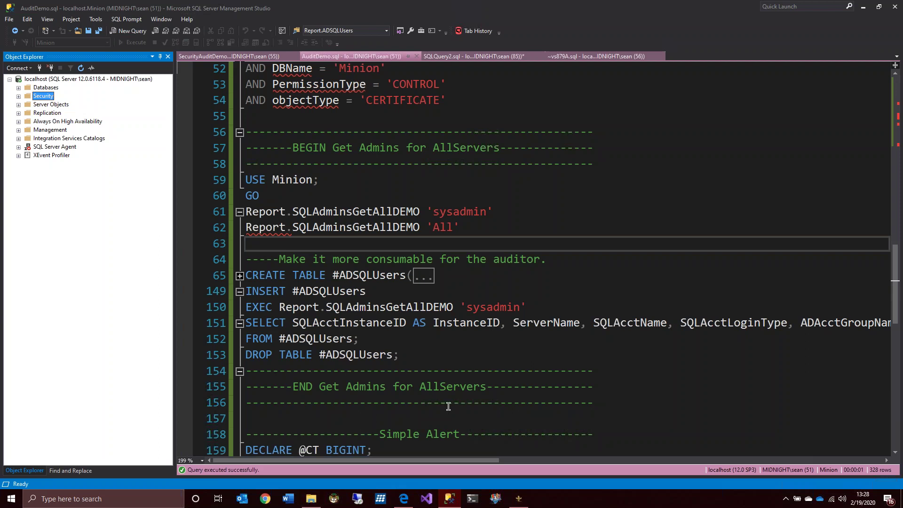
# Step: Switch to Minion Enterprise and open the Auto Capture tool from the compliance features, moving its window clear
pyautogui.click(519, 499)
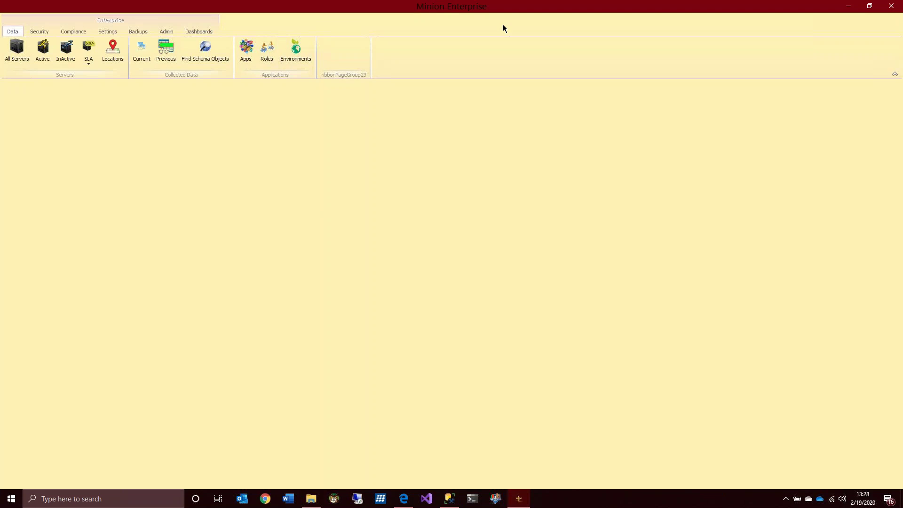
pyautogui.click(70, 31)
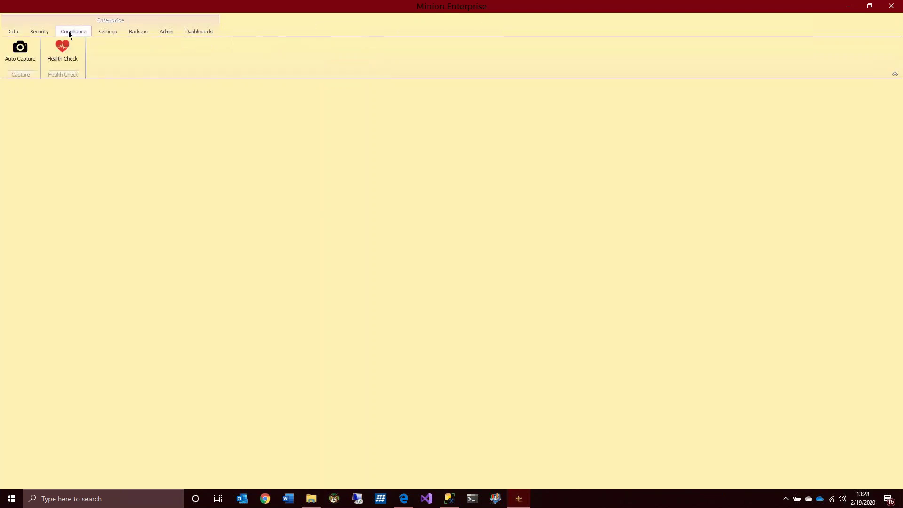
pyautogui.click(19, 50)
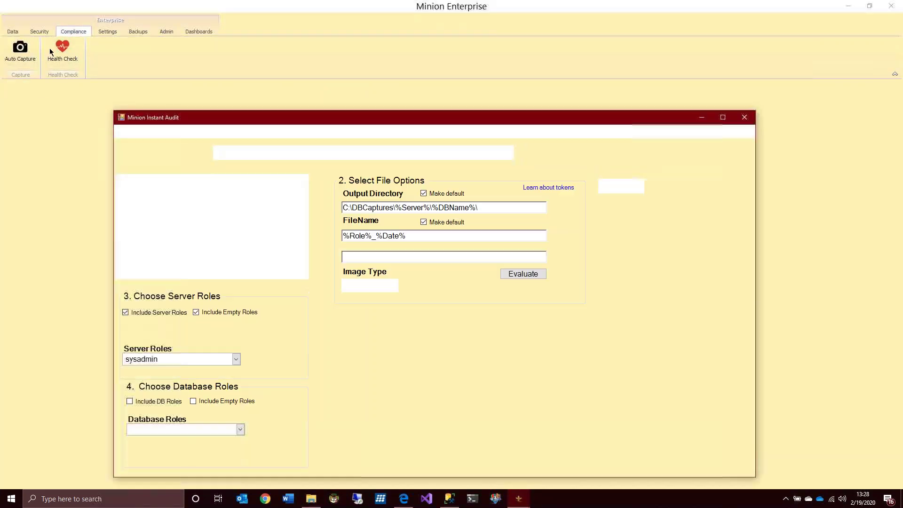
pyautogui.moveTo(398, 123); pyautogui.dragTo(372, 56)
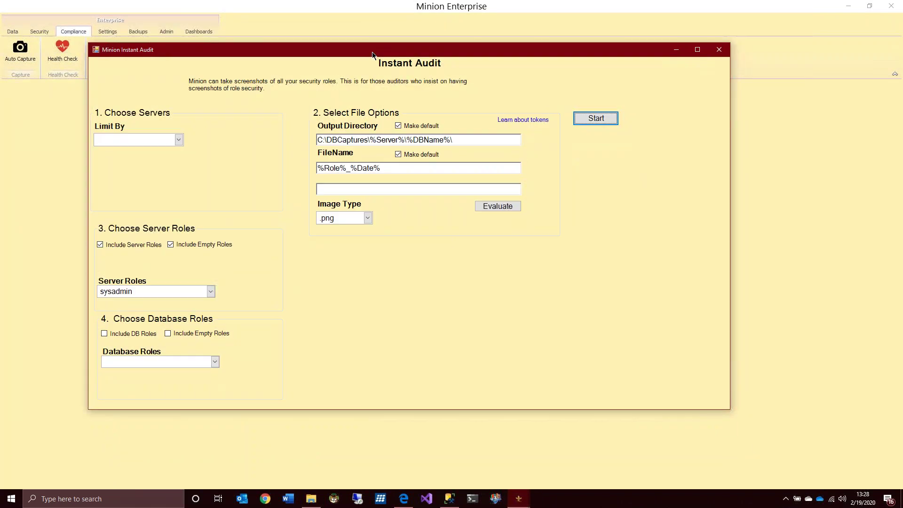
# Step: Limit the audited servers by SLA with the limit value (All)
pyautogui.click(177, 139)
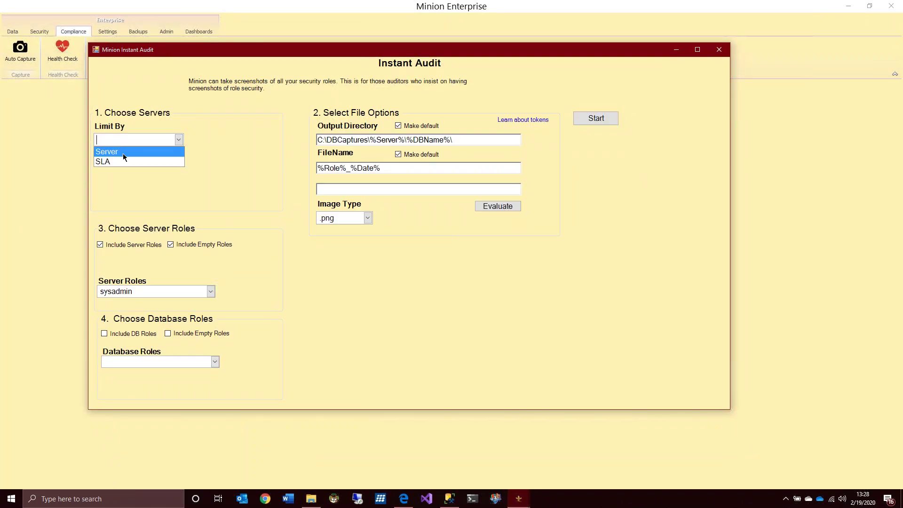
pyautogui.click(115, 158)
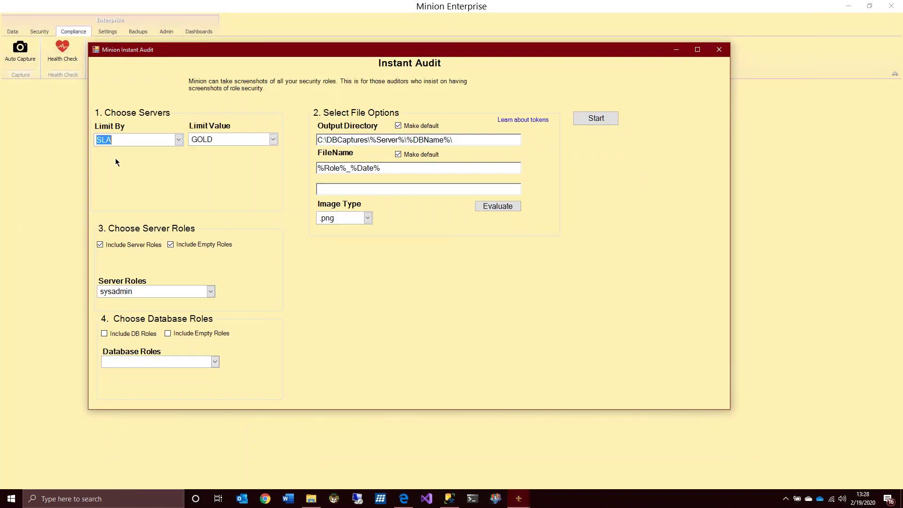
pyautogui.click(273, 140)
pyautogui.click(215, 152)
# Step: Include database roles and empty database roles in the audit, and set Database Roles to (All)
pyautogui.click(105, 334)
pyautogui.click(168, 334)
pyautogui.click(215, 363)
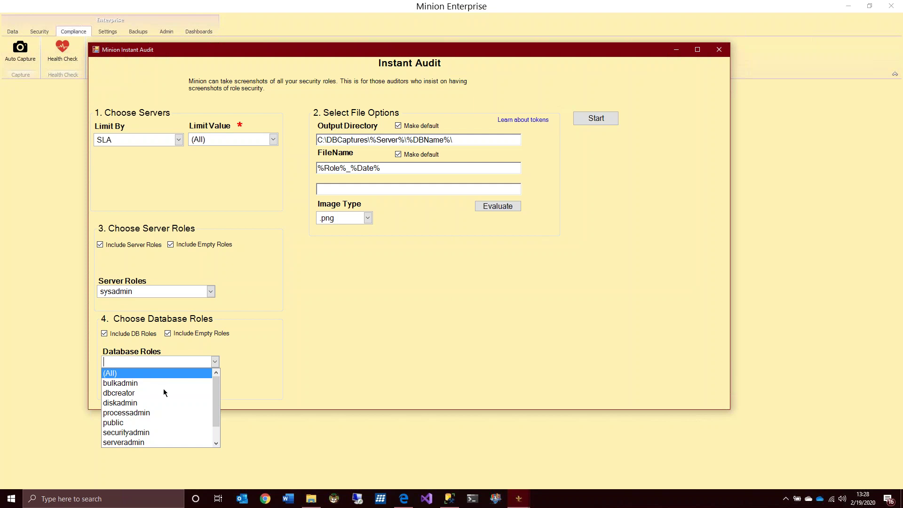
pyautogui.scroll(-1, 163, 390)
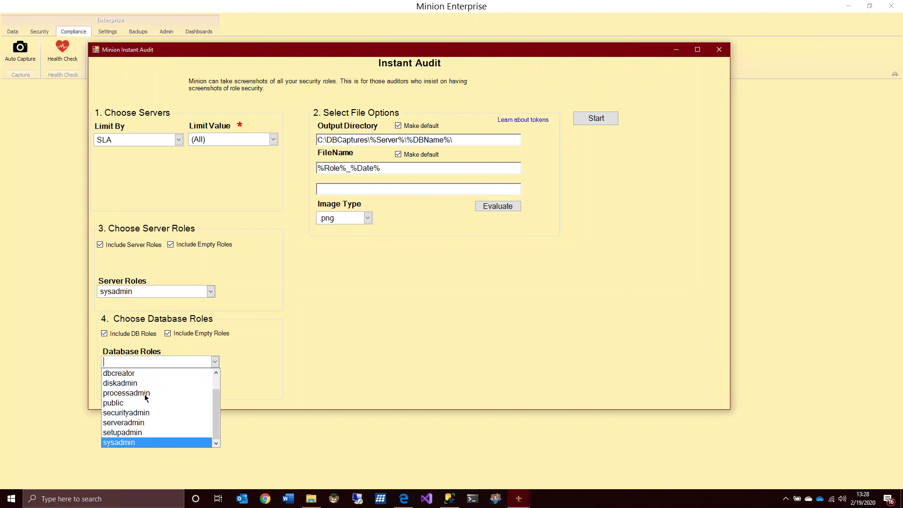
pyautogui.scroll(1, 175, 380)
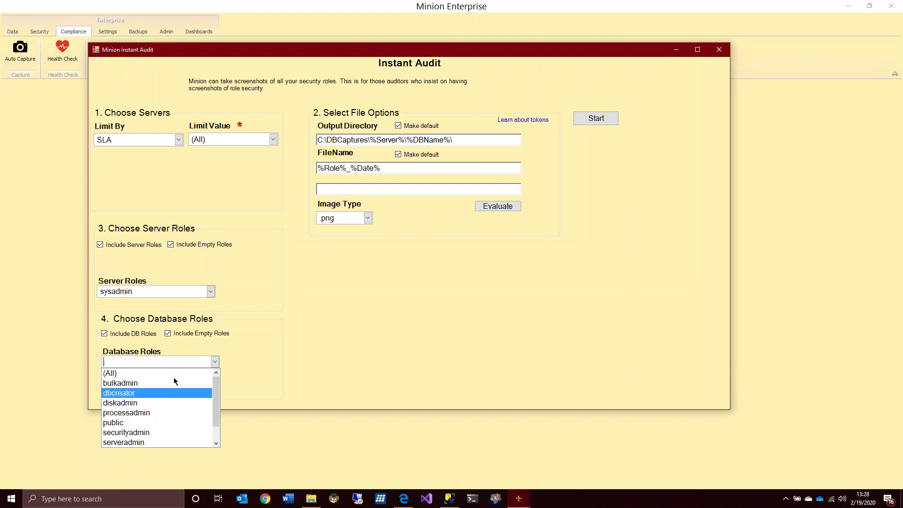
pyautogui.click(130, 377)
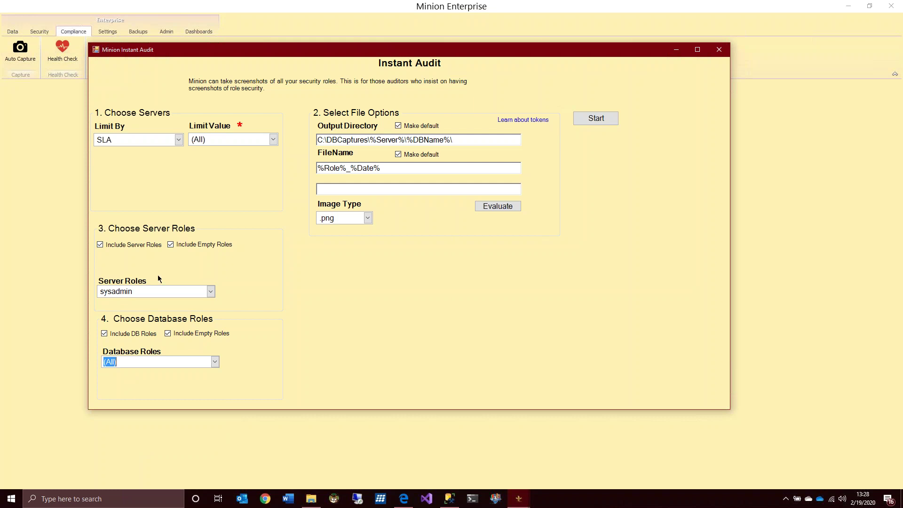
# Step: Set the audit's Server Roles to (All)
pyautogui.click(210, 292)
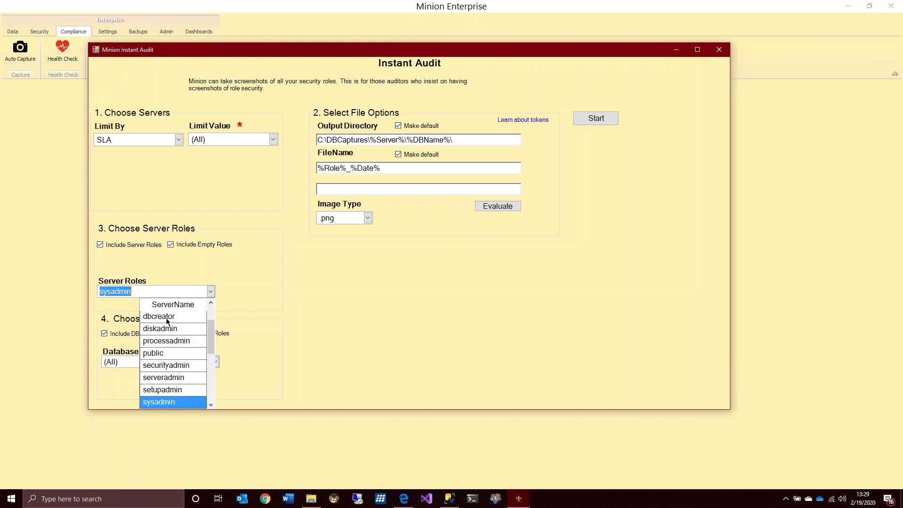
pyautogui.click(165, 317)
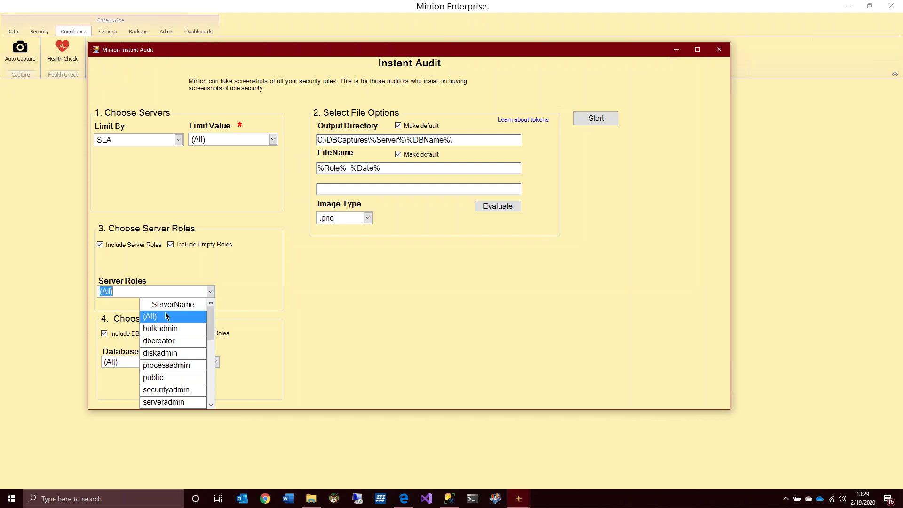
pyautogui.click(173, 318)
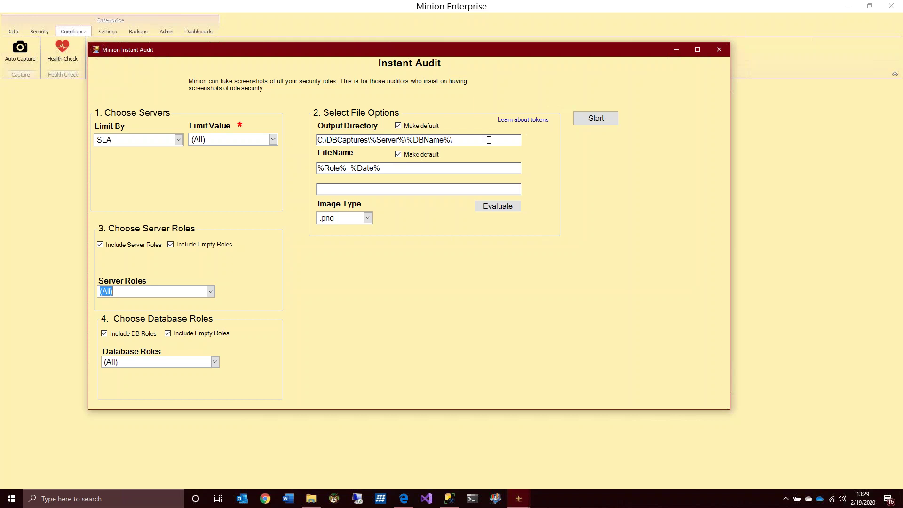
# Step: Examine the %Server% and %DBName% tokens in the output directory and the %Role% and %Date% tokens in the file name
pyautogui.moveTo(489, 140); pyautogui.dragTo(320, 140)
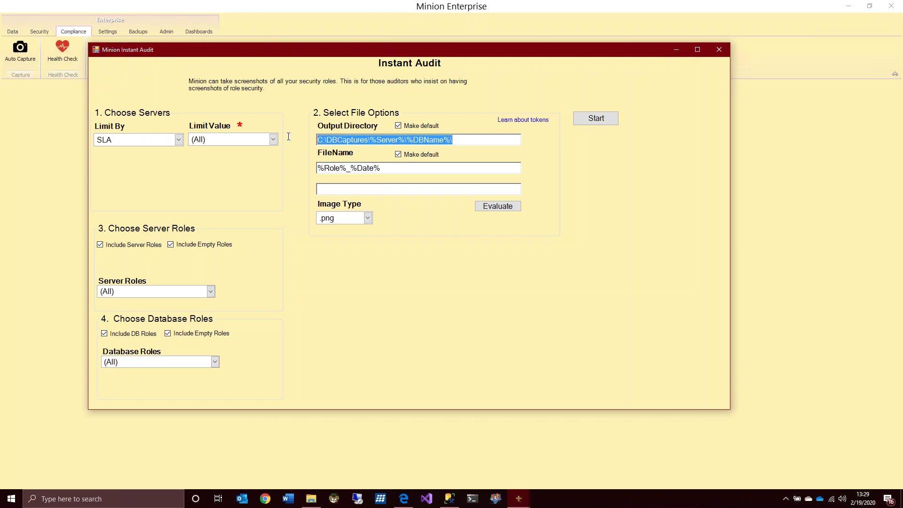
pyautogui.click(470, 142)
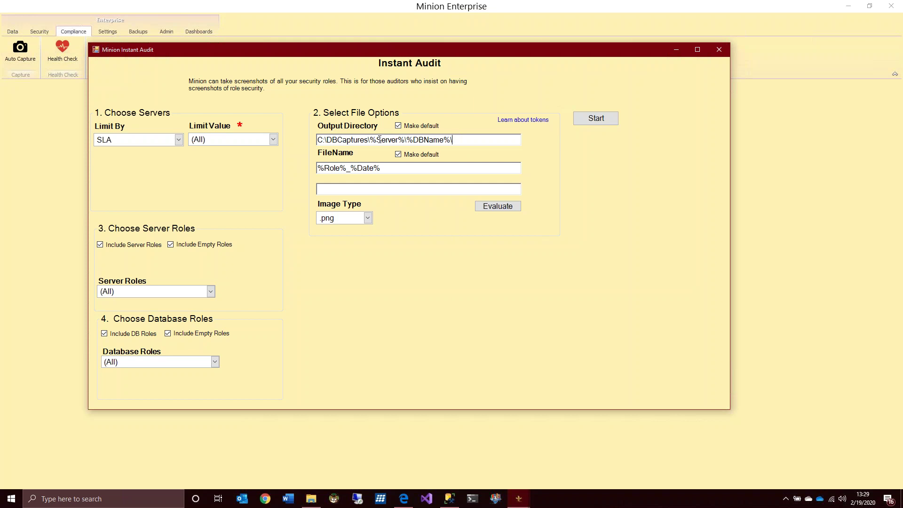
pyautogui.moveTo(381, 140); pyautogui.dragTo(398, 140)
pyautogui.doubleClick(422, 139)
pyautogui.click(427, 139)
pyautogui.doubleClick(333, 168)
pyautogui.doubleClick(365, 168)
pyautogui.click(381, 168)
# Step: Look over the image type options, keep .png, and evaluate the tokenized output path
pyautogui.click(368, 219)
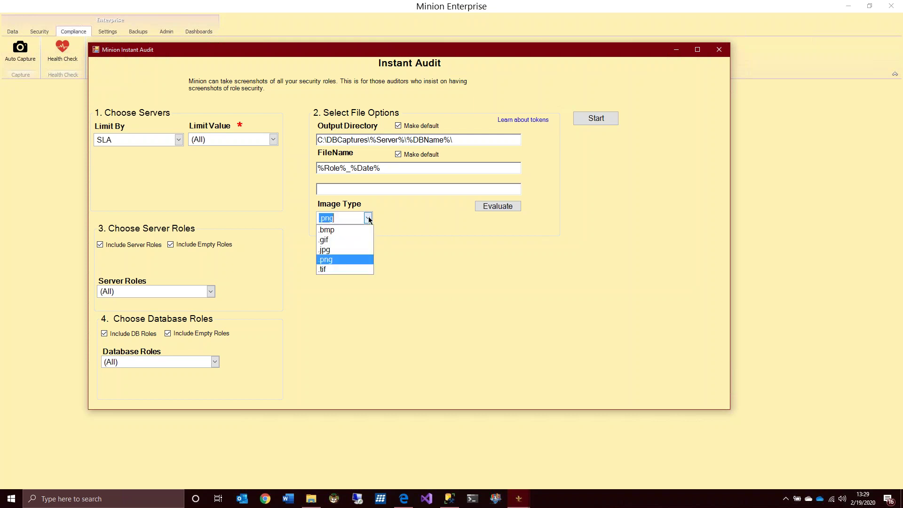
pyautogui.click(412, 218)
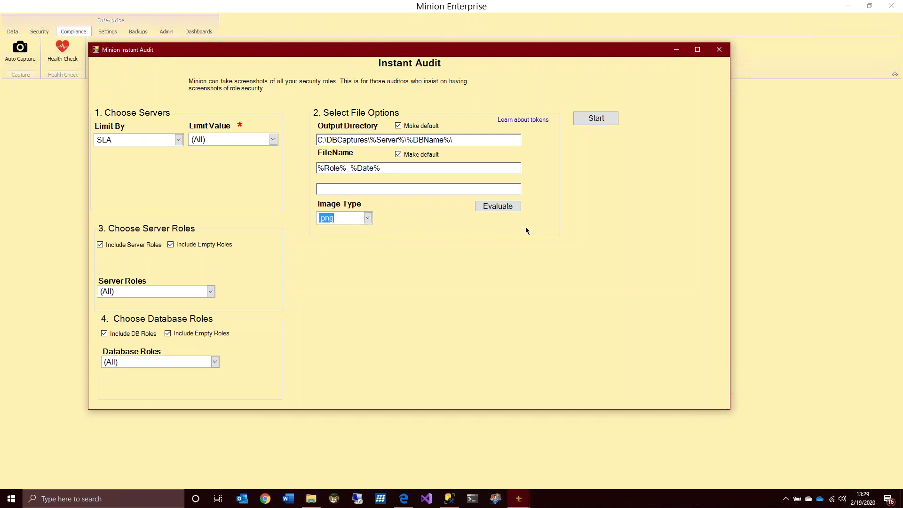
pyautogui.click(507, 207)
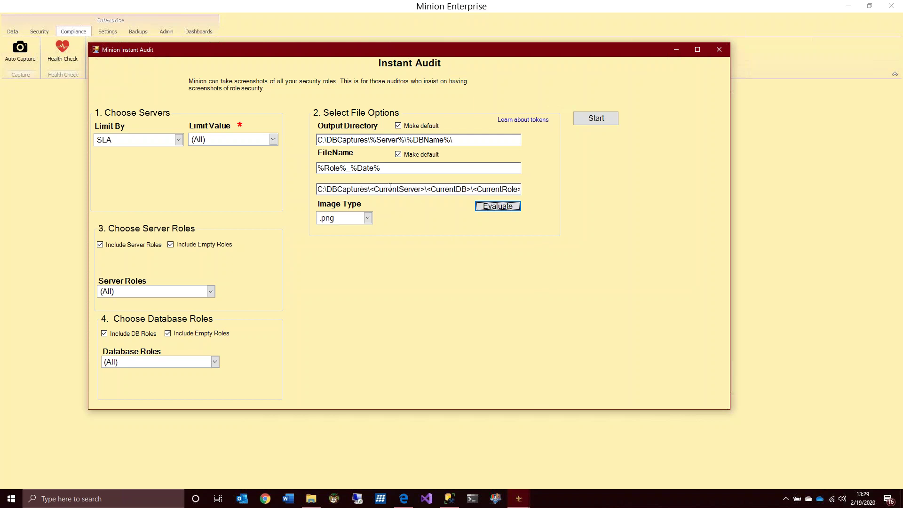
# Step: Check the contents of C:\DBCaptures in File Explorer, and return to the Instant Audit window
pyautogui.click(311, 503)
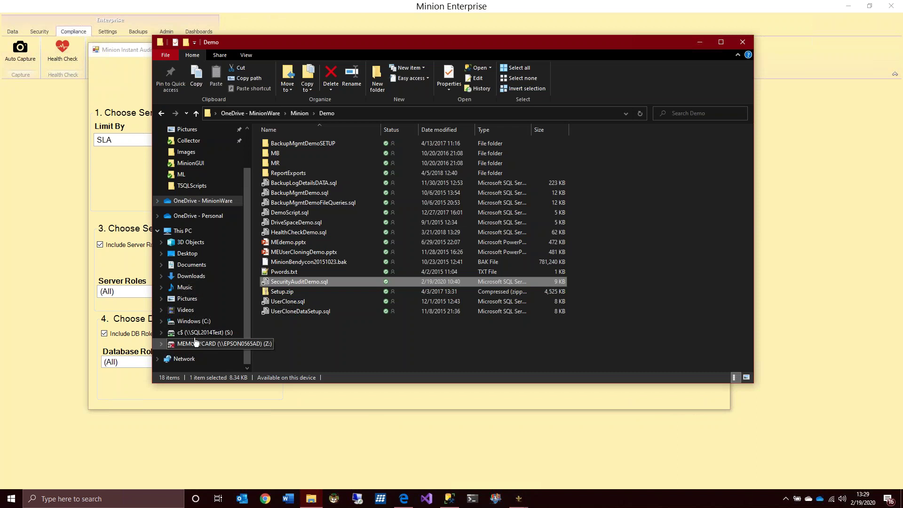
pyautogui.click(196, 323)
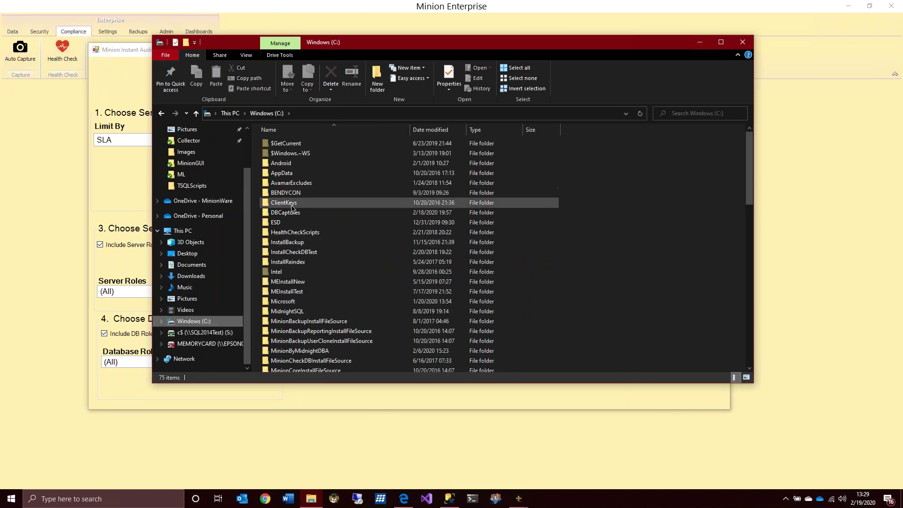
pyautogui.doubleClick(292, 214)
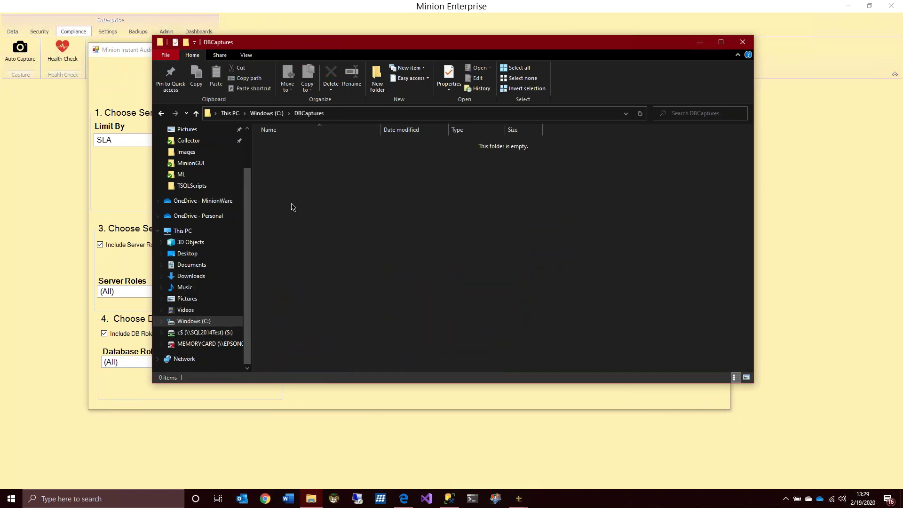
pyautogui.click(700, 42)
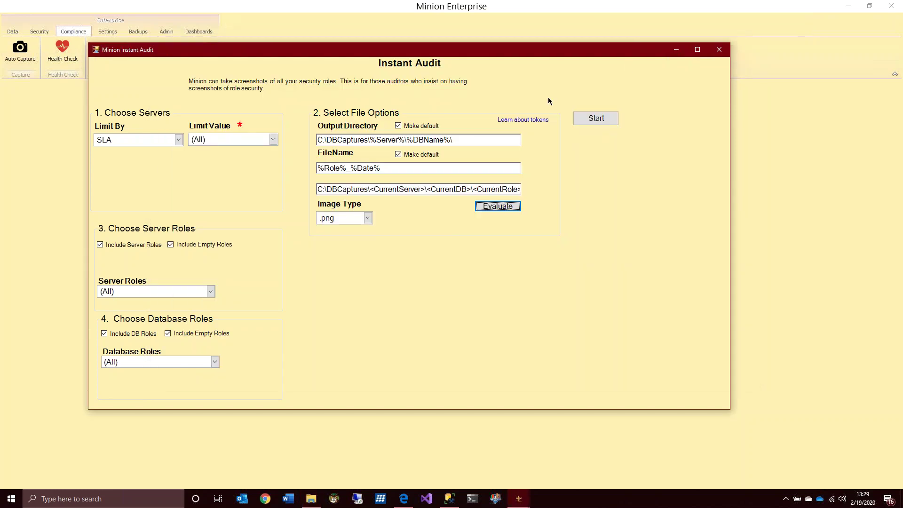
# Step: Start the Instant Audit screenshot capture, and interrupt it by closing its windows and quitting Minion Enterprise
pyautogui.click(601, 118)
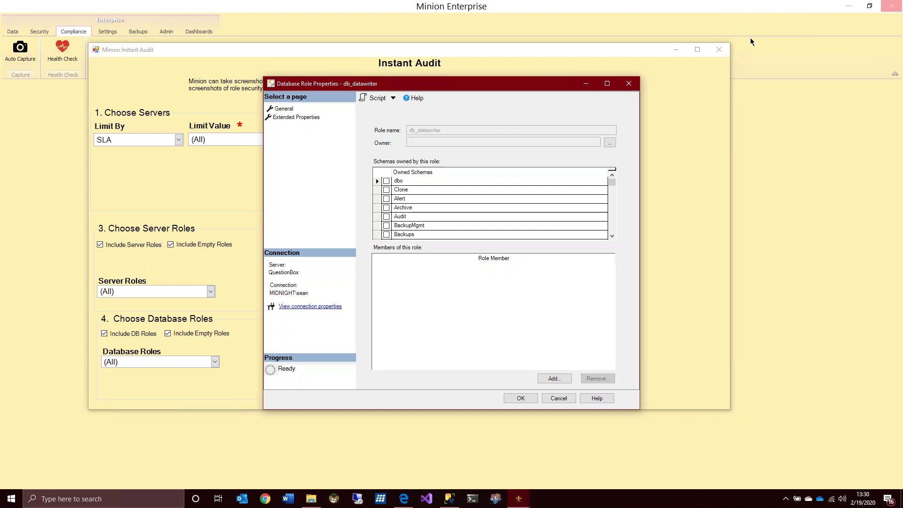
pyautogui.click(719, 49)
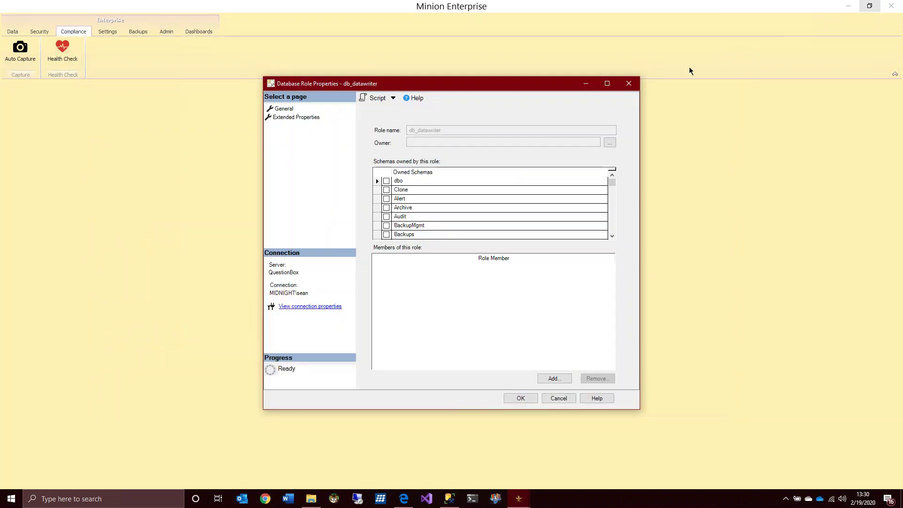
pyautogui.click(629, 83)
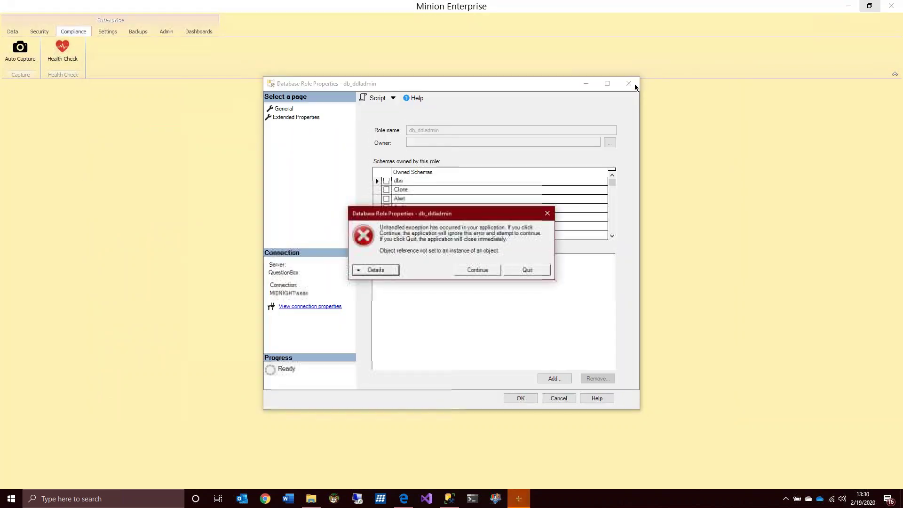
pyautogui.click(519, 272)
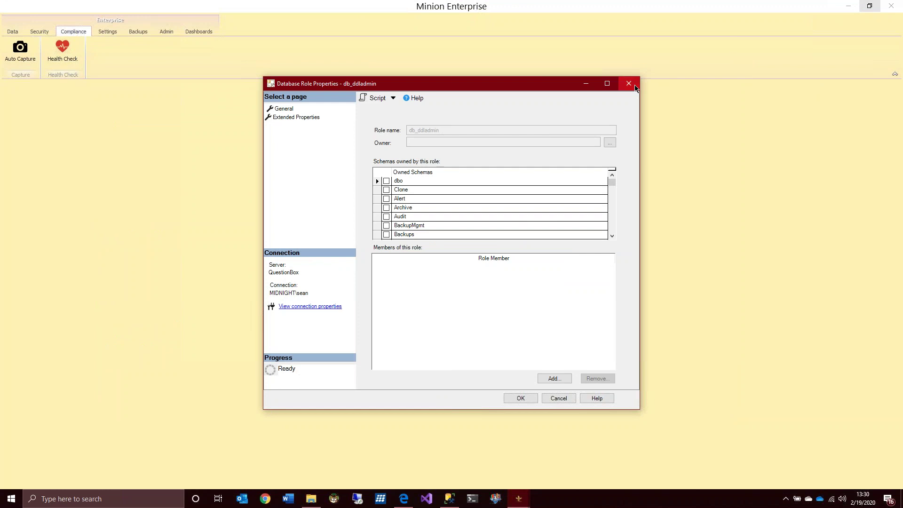
pyautogui.click(892, 5)
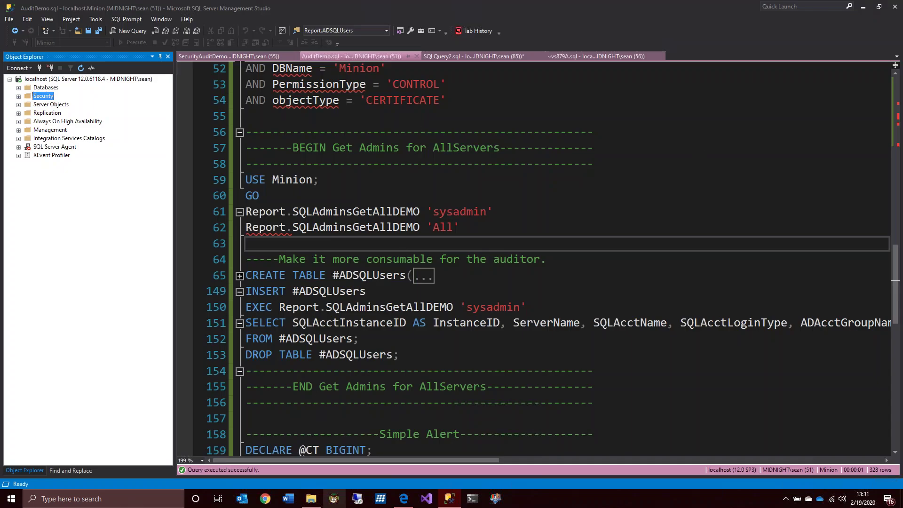
# Step: View the captured sysadmin_20200219.png from the QuestionBox folder in DBCaptures, and close the image
pyautogui.click(316, 499)
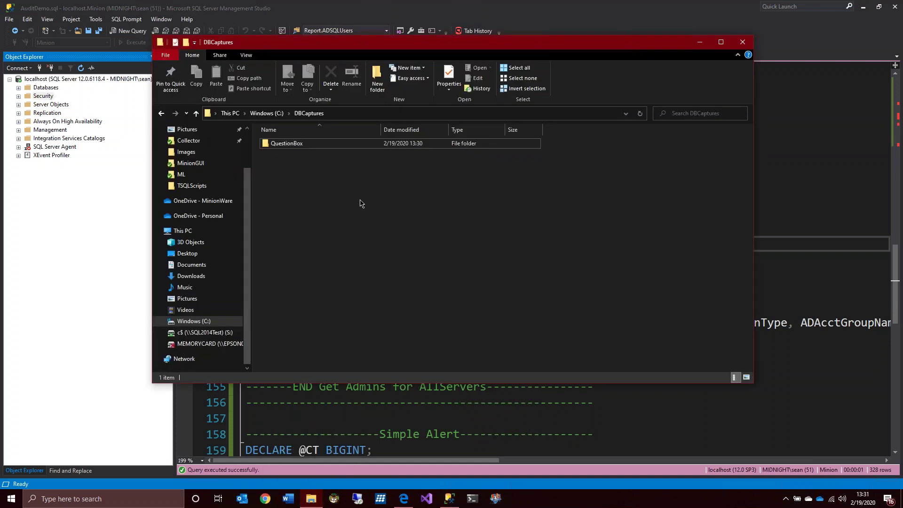
pyautogui.doubleClick(292, 145)
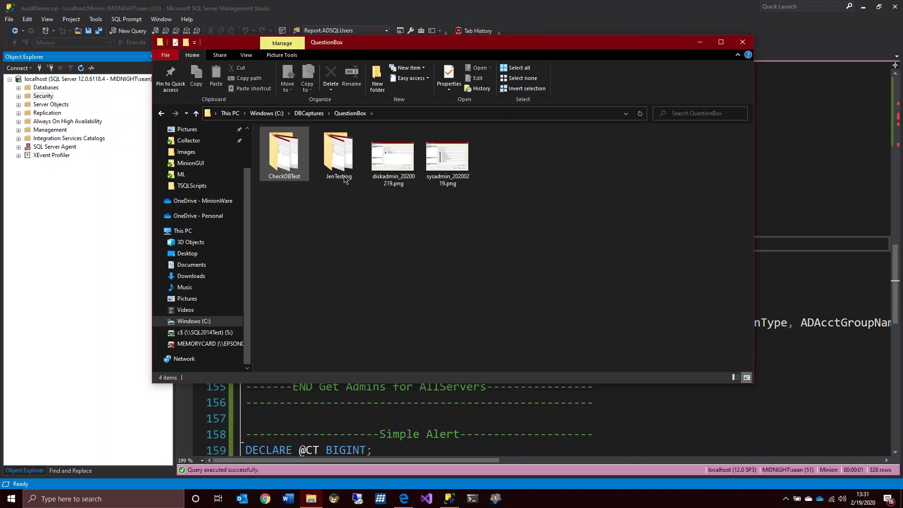
pyautogui.doubleClick(461, 157)
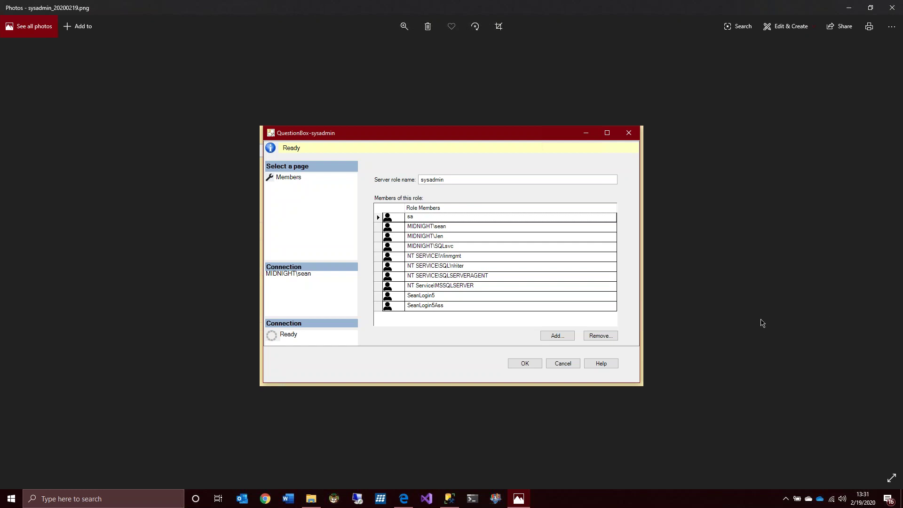
pyautogui.click(892, 7)
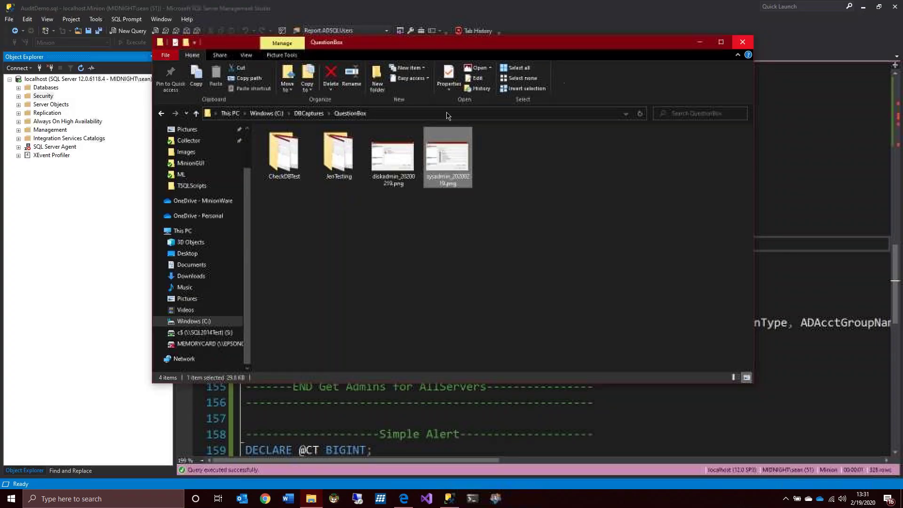
# Step: Look over the database role captures in the CheckDBTest folder, and go back up through DBCaptures to drive C:
pyautogui.doubleClick(284, 153)
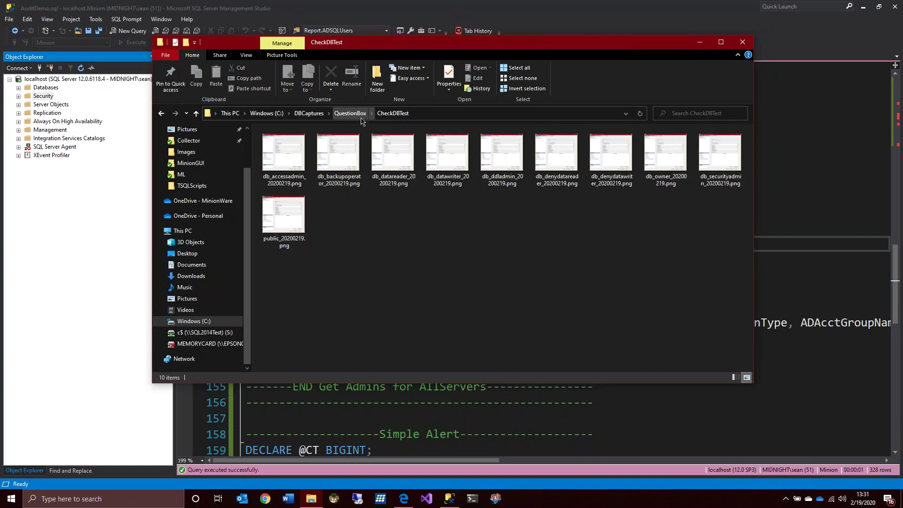
pyautogui.click(310, 114)
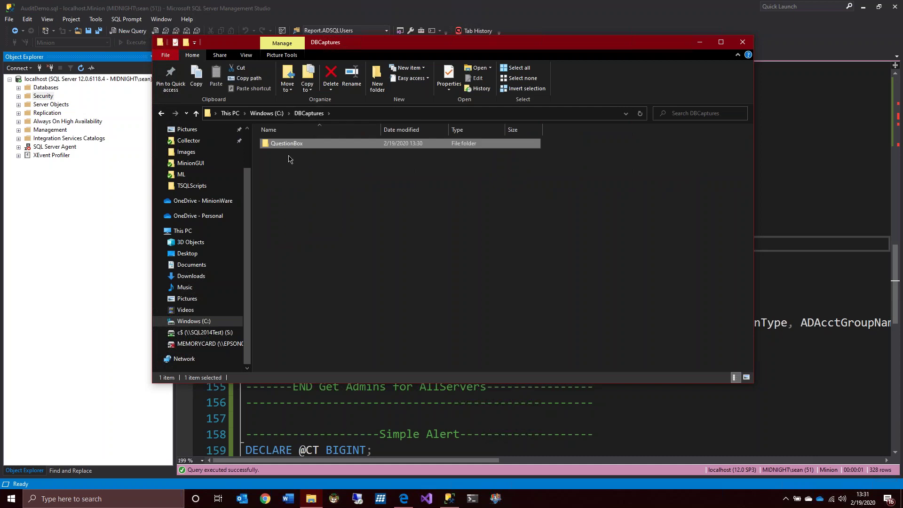
pyautogui.click(257, 114)
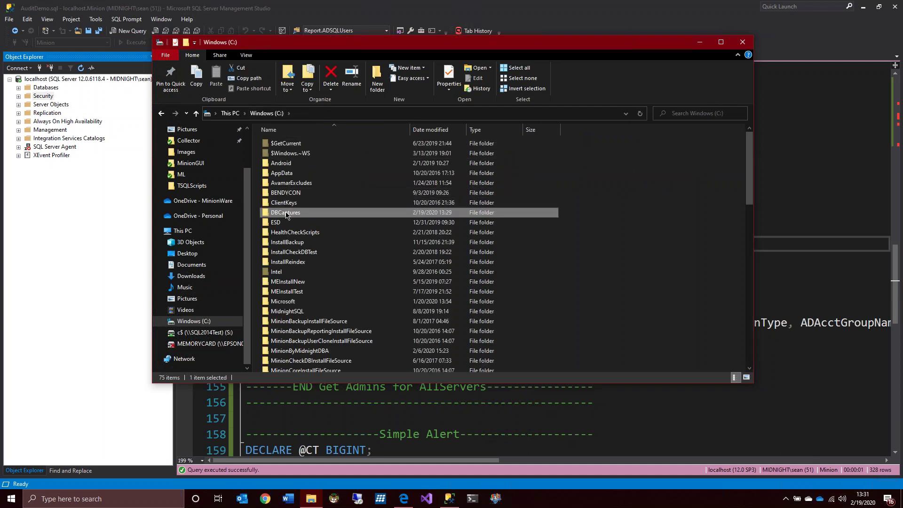
# Step: Try to send the DBCaptures folder on drive C: to a compressed (zipped) folder
pyautogui.rightClick(286, 214)
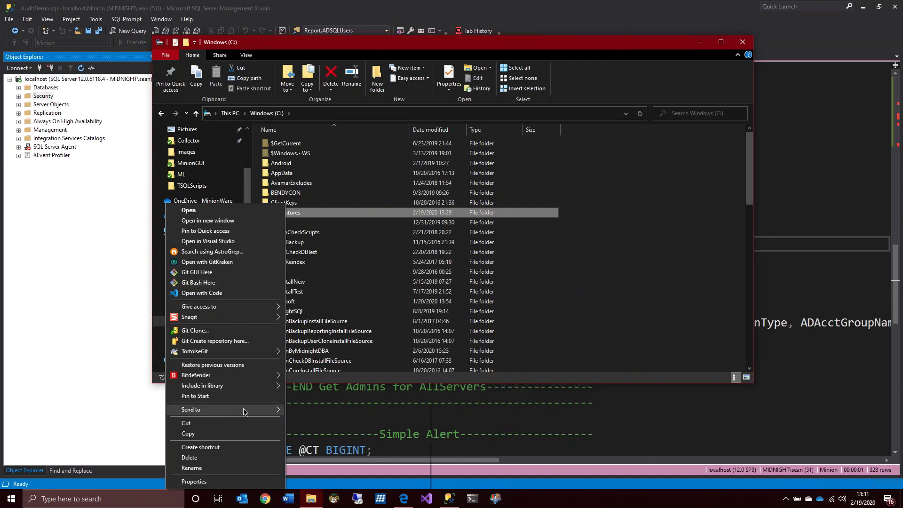
pyautogui.moveTo(244, 412)
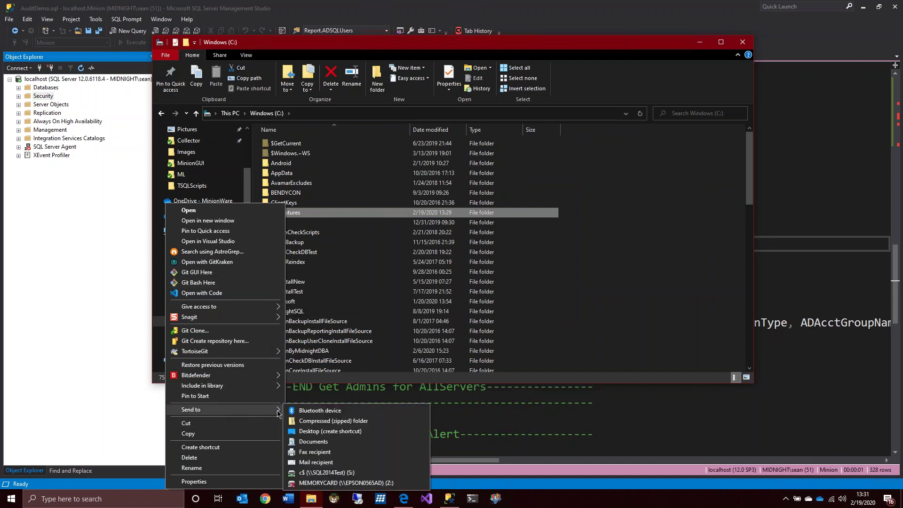
pyautogui.click(310, 421)
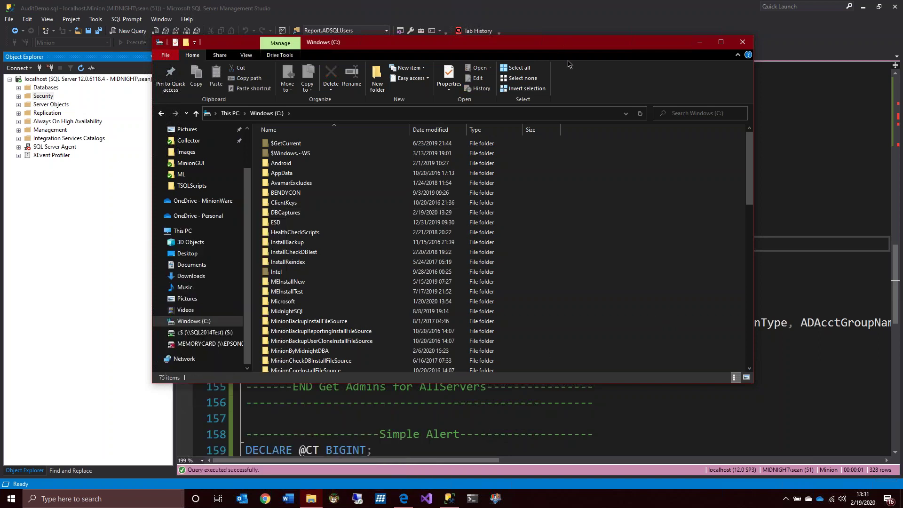
pyautogui.moveTo(569, 47)
pyautogui.mouseDown()
pyautogui.moveTo(572, 61)
pyautogui.moveTo(565, 51)
pyautogui.mouseUp()
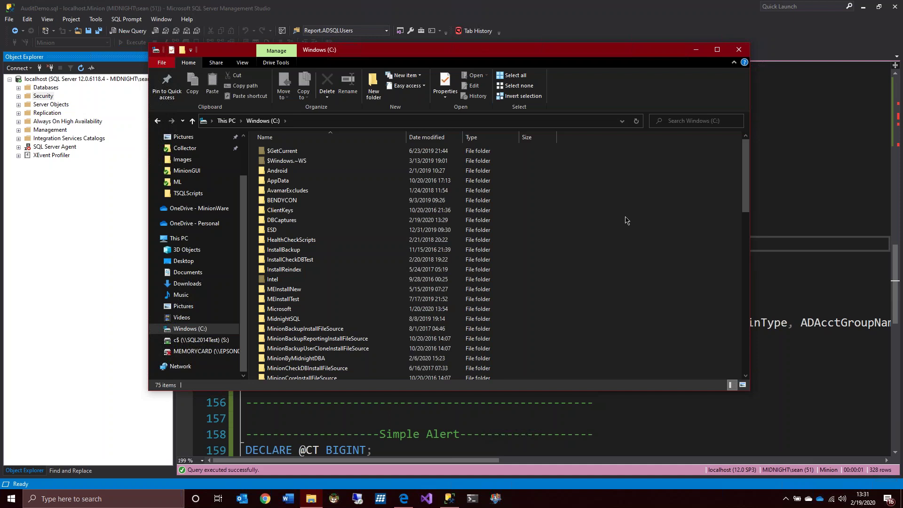
# Step: Return to AuditDemo.sql in SQL Server Management Studio, and place the cursor in the 'sysadmin' call of Report.SQLAdminsGetAllDEMO
pyautogui.click(628, 22)
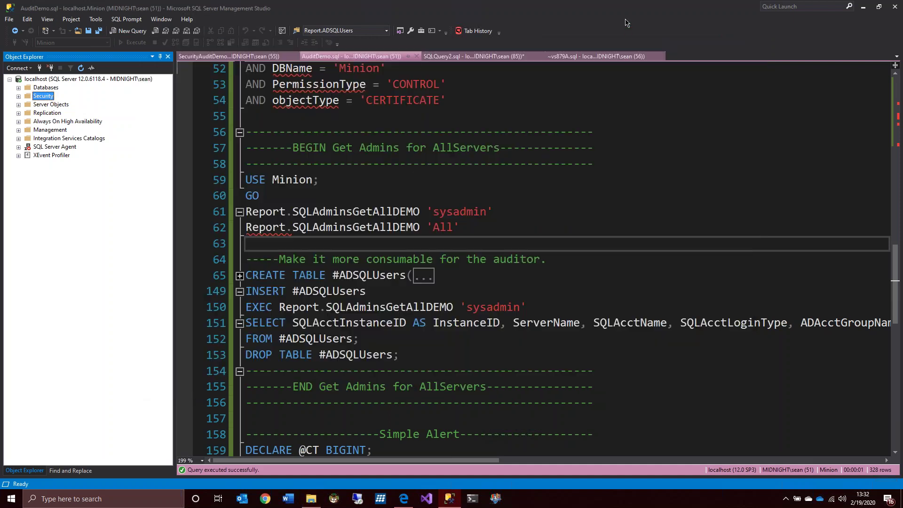
pyautogui.click(416, 248)
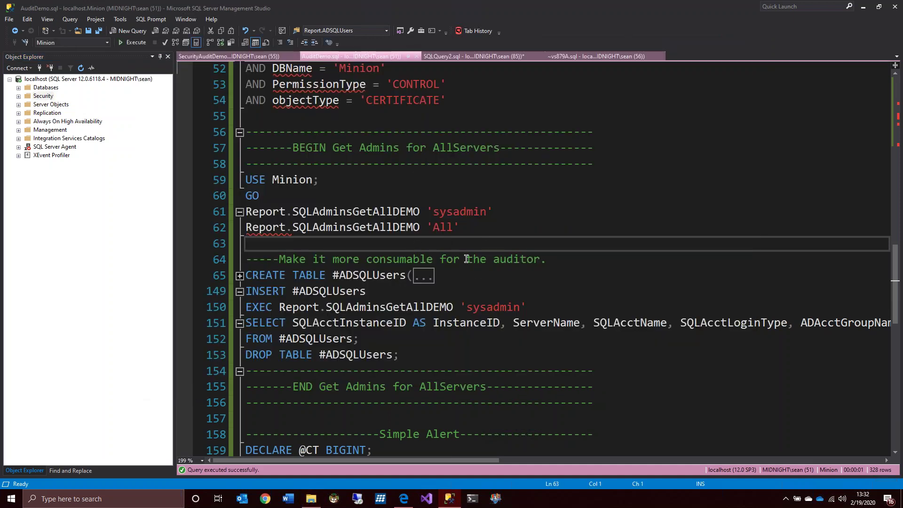
pyautogui.moveTo(395, 258); pyautogui.dragTo(453, 214)
pyautogui.click(453, 213)
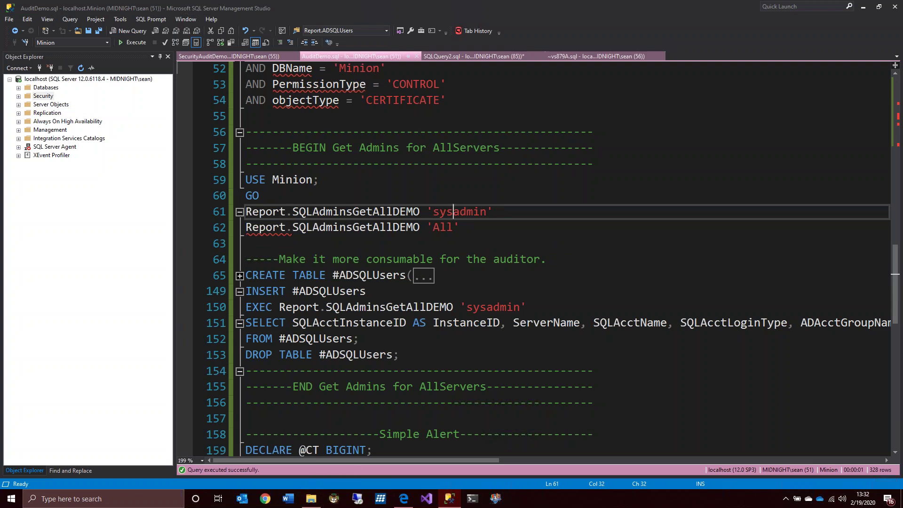
# Step: Switch from the bendycon remote session to the slide show, and advance to the boss's reply under Email #5
pyautogui.moveTo(556, 7)
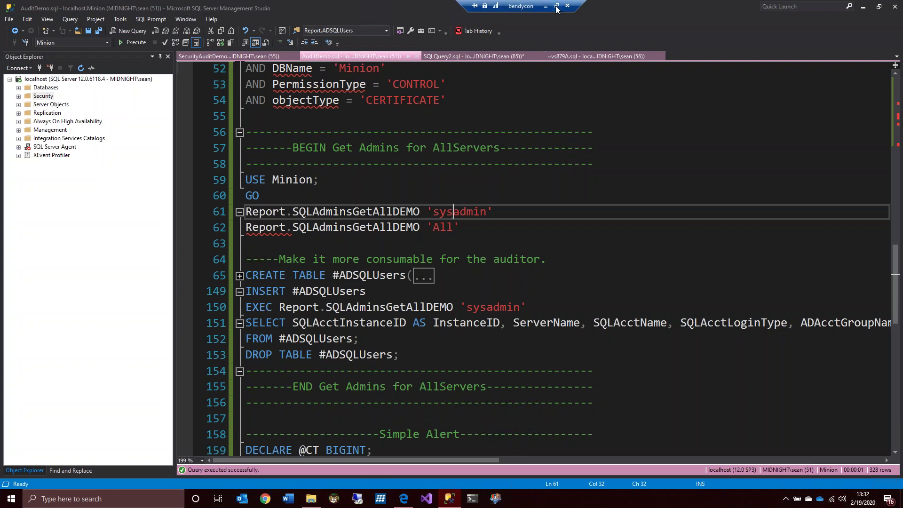
pyautogui.click(557, 7)
pyautogui.moveTo(484, 41); pyautogui.dragTo(481, 507)
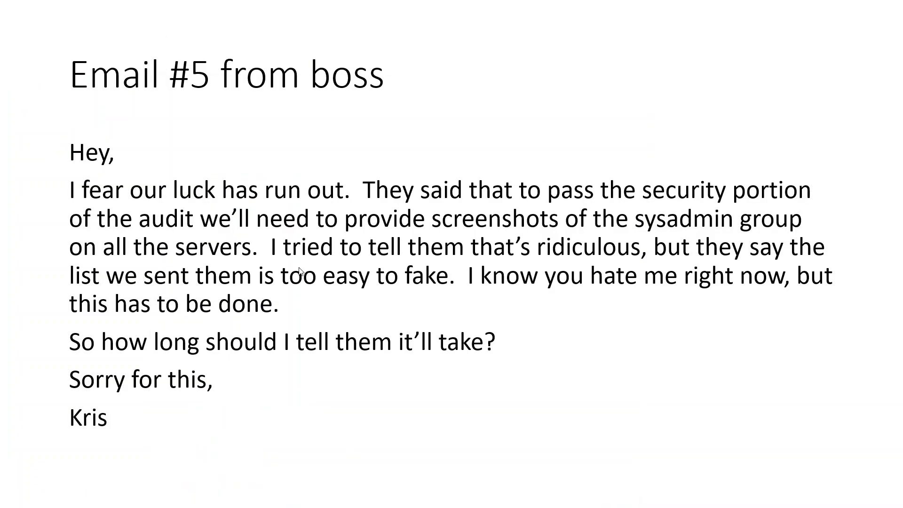
pyautogui.press('Right')
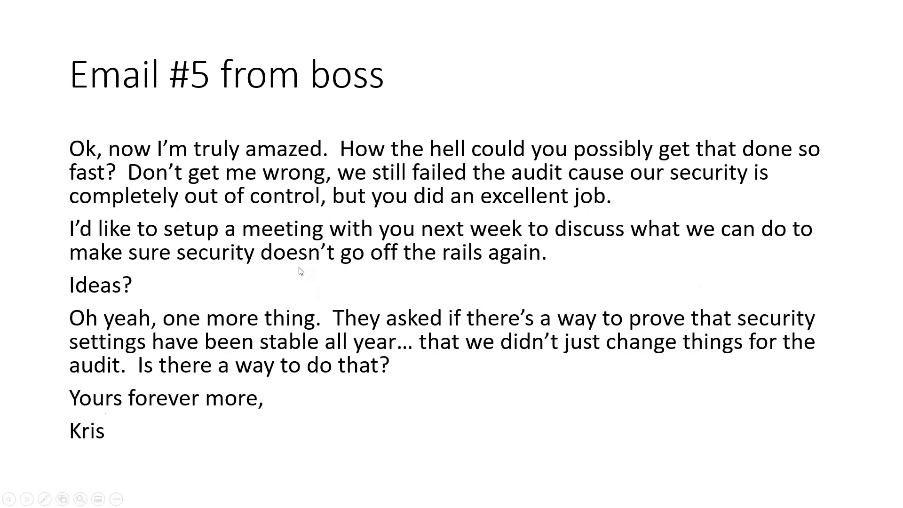